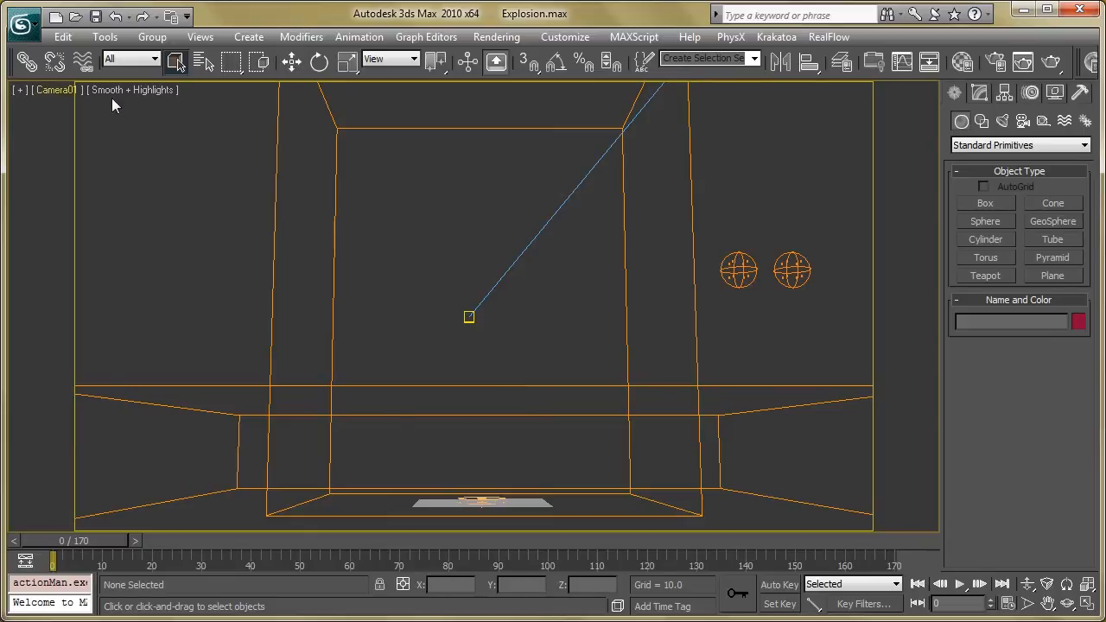
Switch from the camera view to a maximized Perspective viewport framed on the particle emitters at ground level
{"action": "key", "text": "alt+w"}
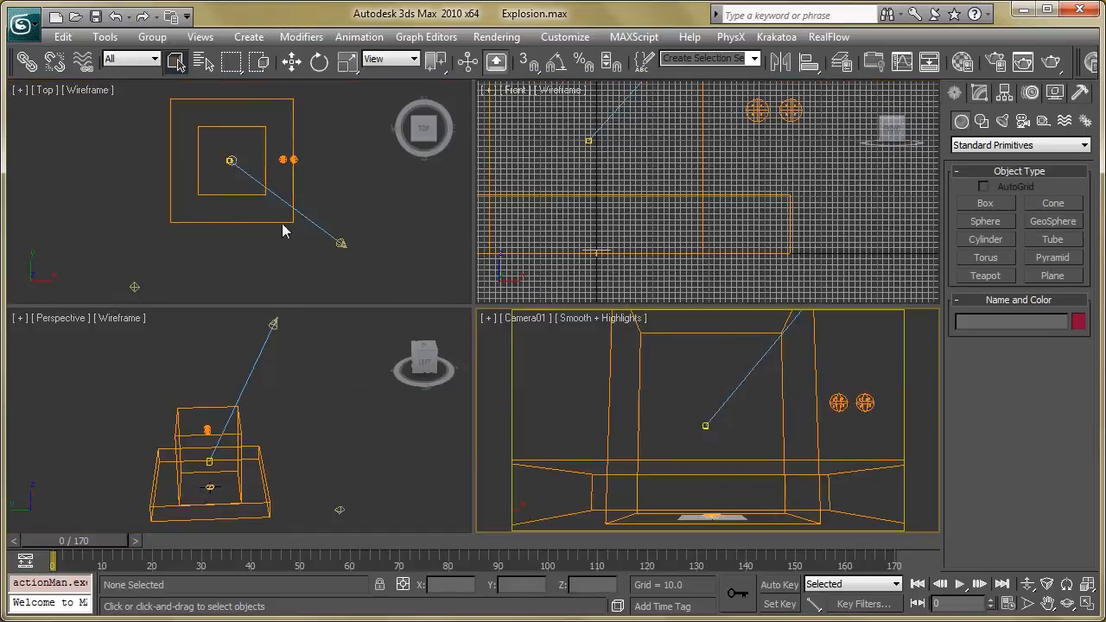
{"action": "key", "text": "alt+w"}
{"action": "key", "text": "alt+w"}
{"action": "left_click", "coordinate": [341, 433]}
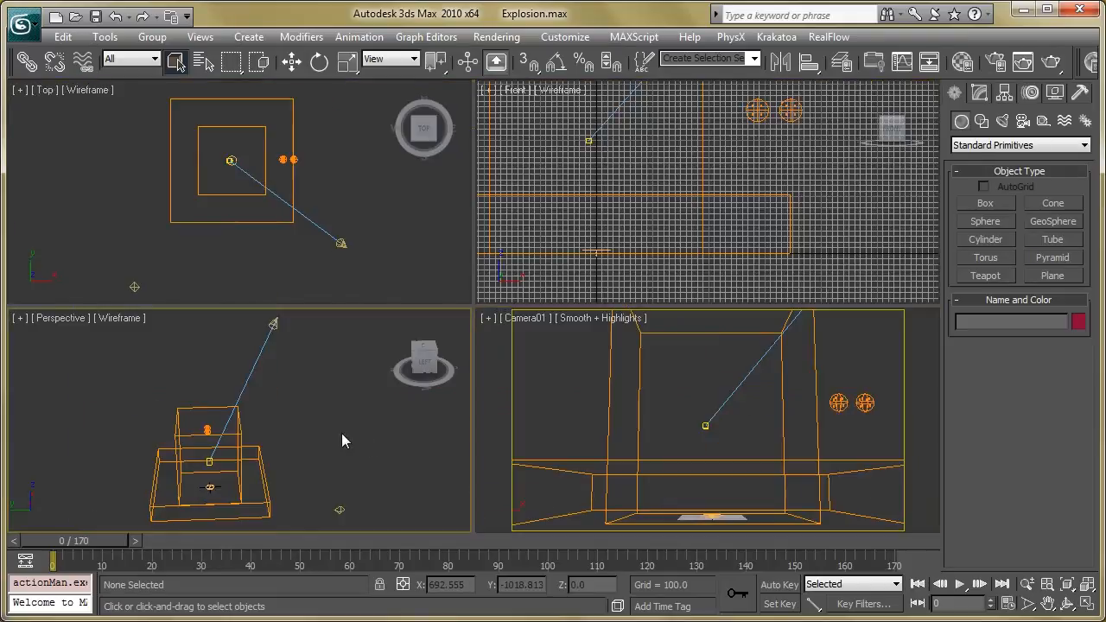
{"action": "key", "text": "alt+w"}
{"action": "middle_click_drag", "start_coordinate": [412, 409], "coordinate": [479, 266], "text": "alt"}
{"action": "scroll", "coordinate": [479, 266], "scroll_direction": "up", "scroll_amount": 3}
{"action": "scroll", "coordinate": [482, 274], "scroll_direction": "up", "scroll_amount": 10}
Scrub through the first ten frames to examine how the explosion and shockwave particles spread
{"action": "left_click_drag", "start_coordinate": [114, 541], "coordinate": [100, 543]}
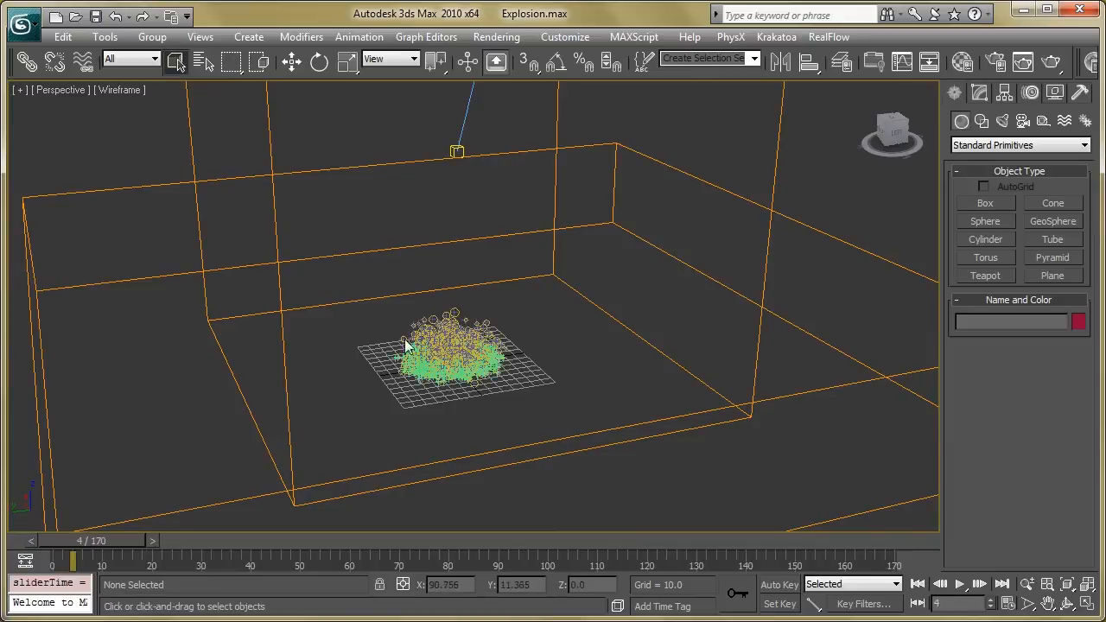
{"action": "mouse_move", "coordinate": [447, 359]}
{"action": "middle_mouse_down", "text": "alt"}
{"action": "mouse_move", "coordinate": [440, 351]}
{"action": "mouse_move", "coordinate": [463, 372]}
{"action": "middle_mouse_up", "text": "alt"}
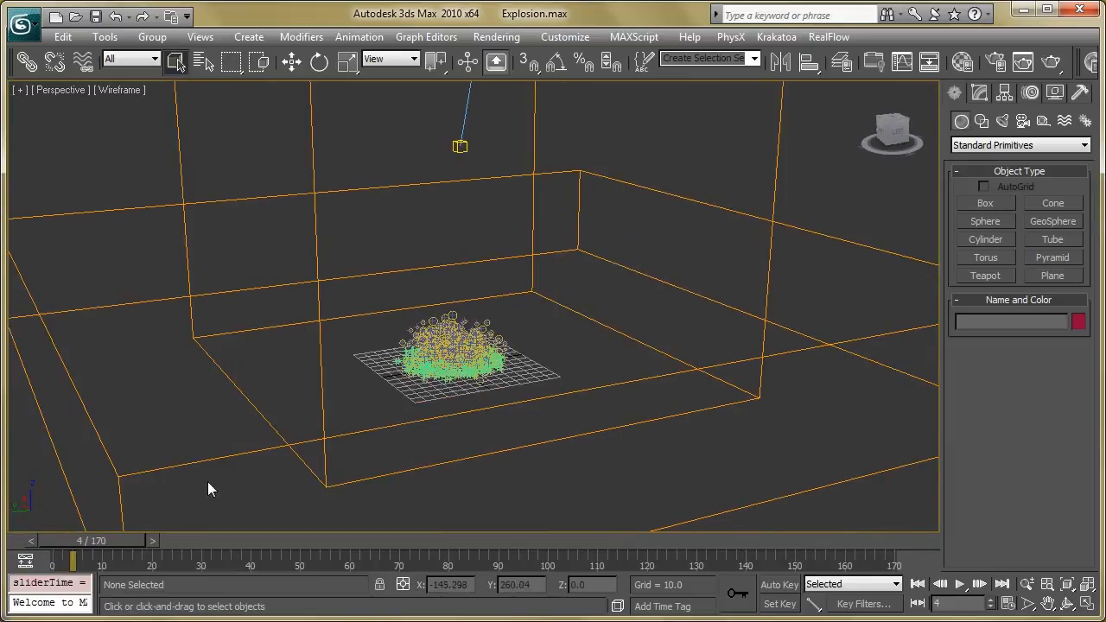
{"action": "left_click_drag", "start_coordinate": [59, 542], "coordinate": [93, 547]}
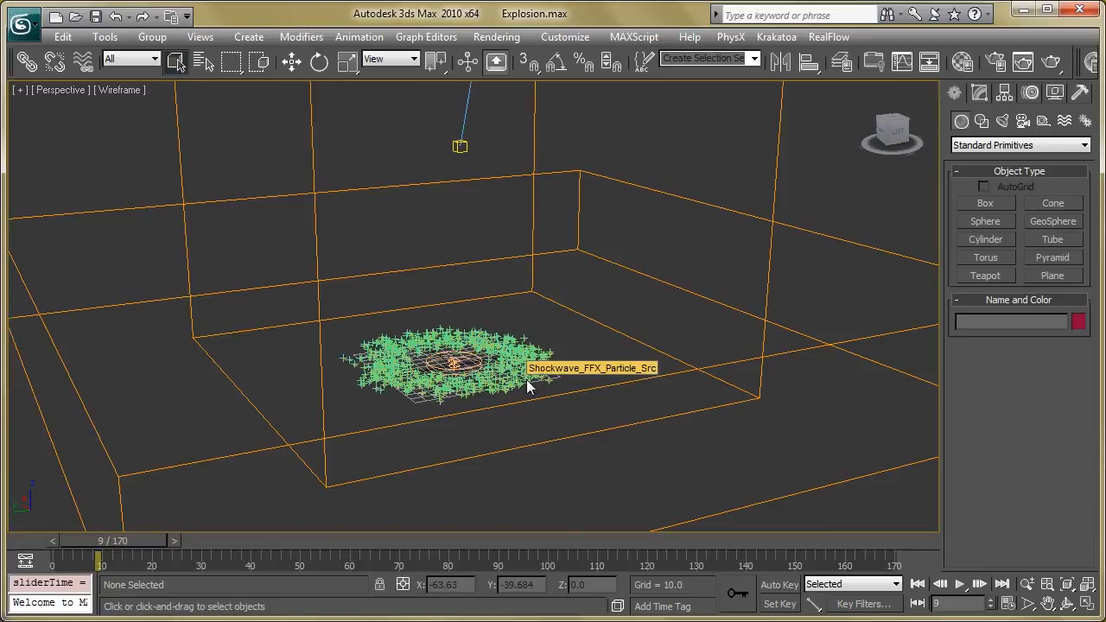
{"action": "mouse_move", "coordinate": [87, 544]}
{"action": "left_mouse_down"}
{"action": "mouse_move", "coordinate": [67, 541]}
{"action": "mouse_move", "coordinate": [82, 547]}
{"action": "left_mouse_up"}
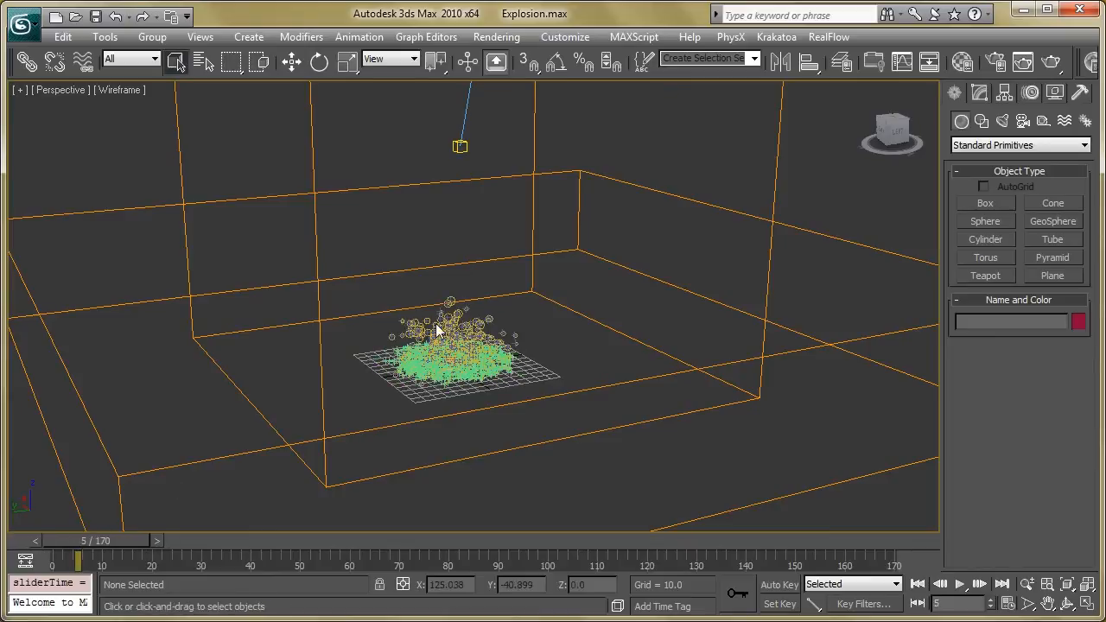
Open Particle View beside the particles and turn off the Shockwave_particles flow to preview the explosion alone at frame 4
{"action": "key", "text": "6"}
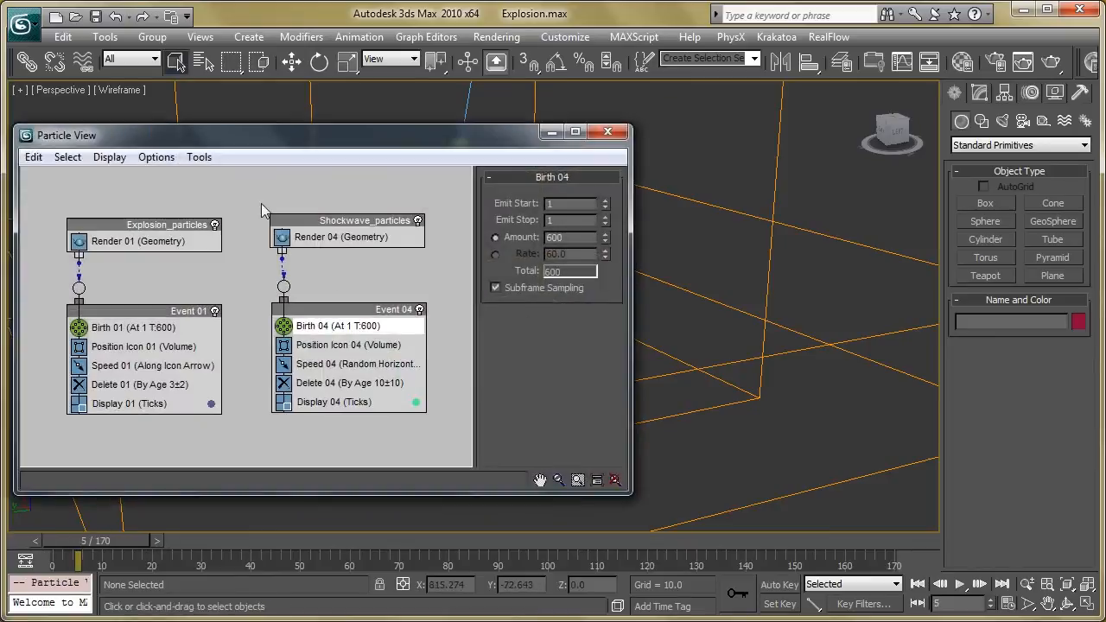
{"action": "left_click_drag", "start_coordinate": [286, 141], "coordinate": [850, 203]}
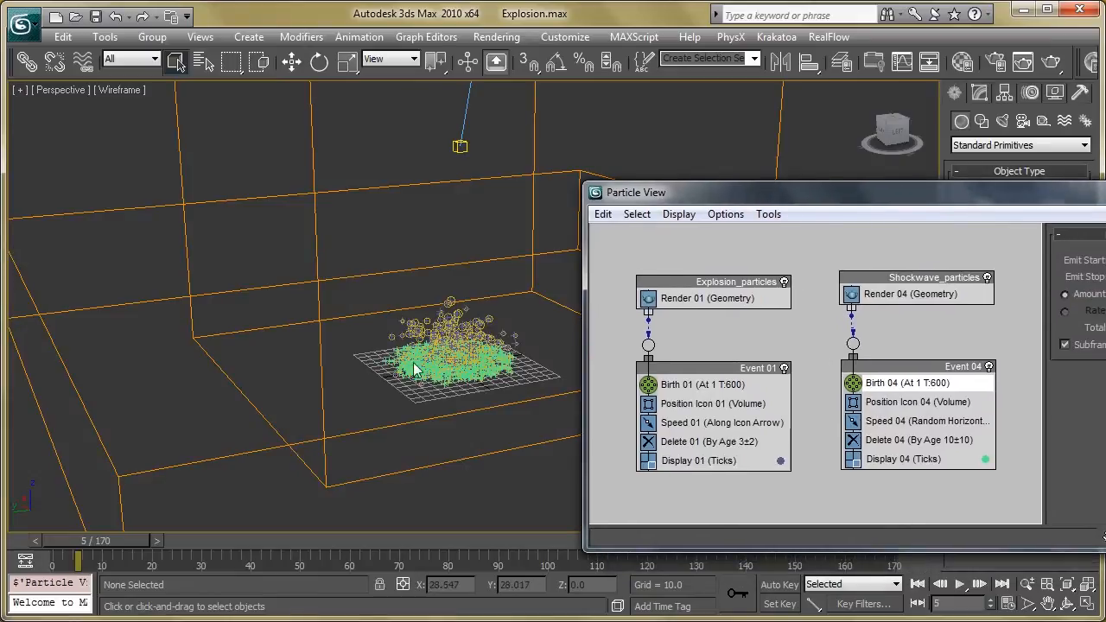
{"action": "left_click_drag", "start_coordinate": [768, 197], "coordinate": [664, 184]}
{"action": "middle_click_drag", "start_coordinate": [337, 416], "coordinate": [201, 404]}
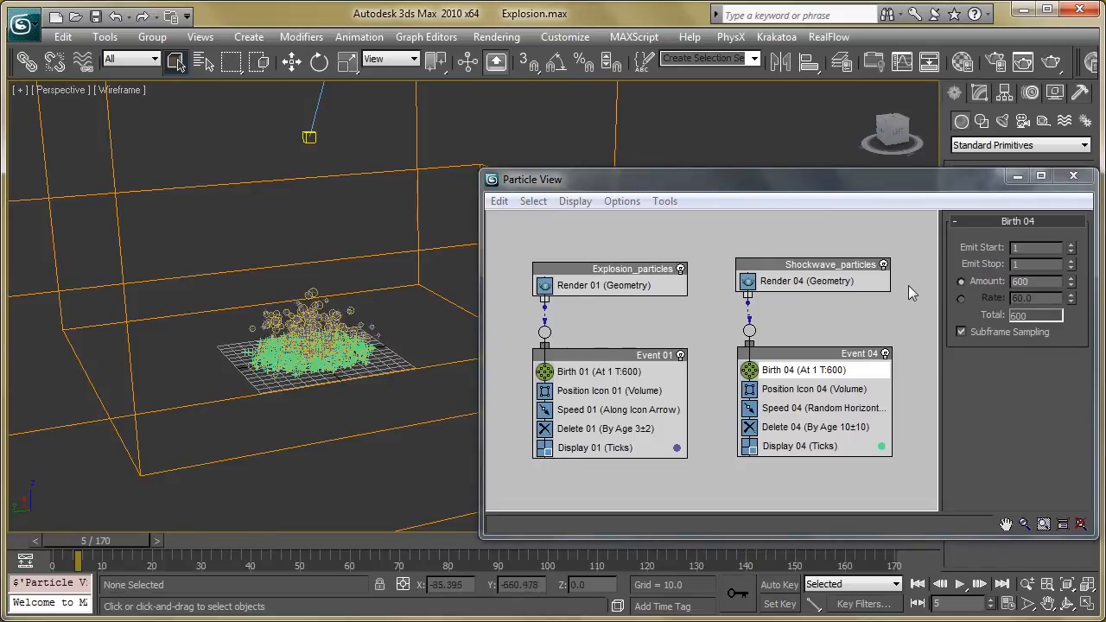
{"action": "left_click", "coordinate": [884, 264]}
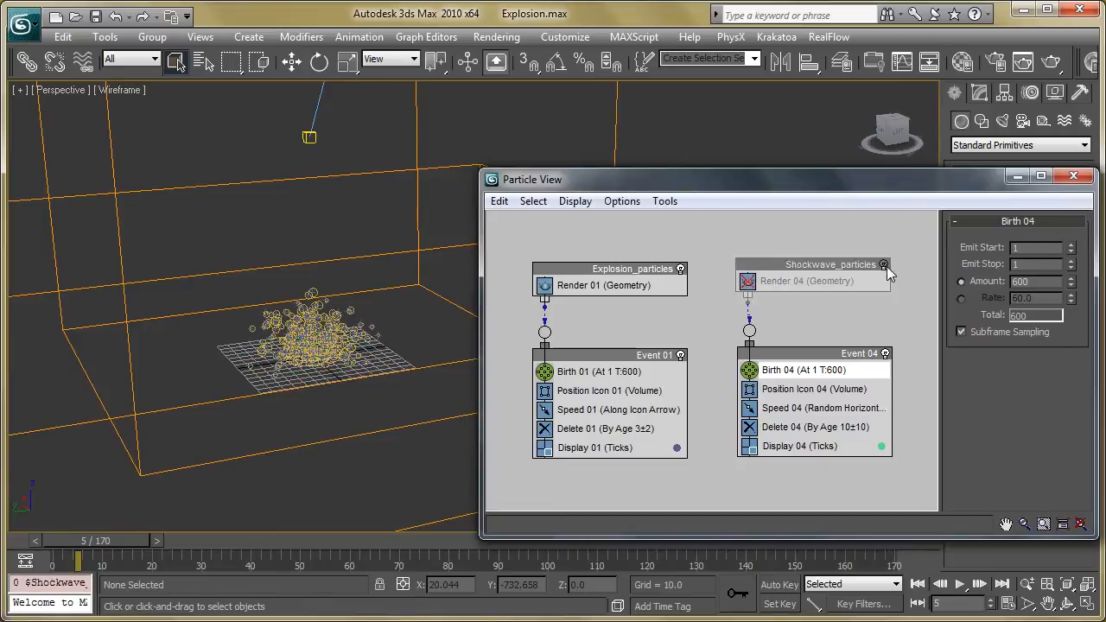
{"action": "mouse_move", "coordinate": [104, 546]}
{"action": "left_mouse_down"}
{"action": "mouse_move", "coordinate": [82, 541]}
{"action": "mouse_move", "coordinate": [108, 544]}
{"action": "mouse_move", "coordinate": [101, 551]}
{"action": "left_mouse_up"}
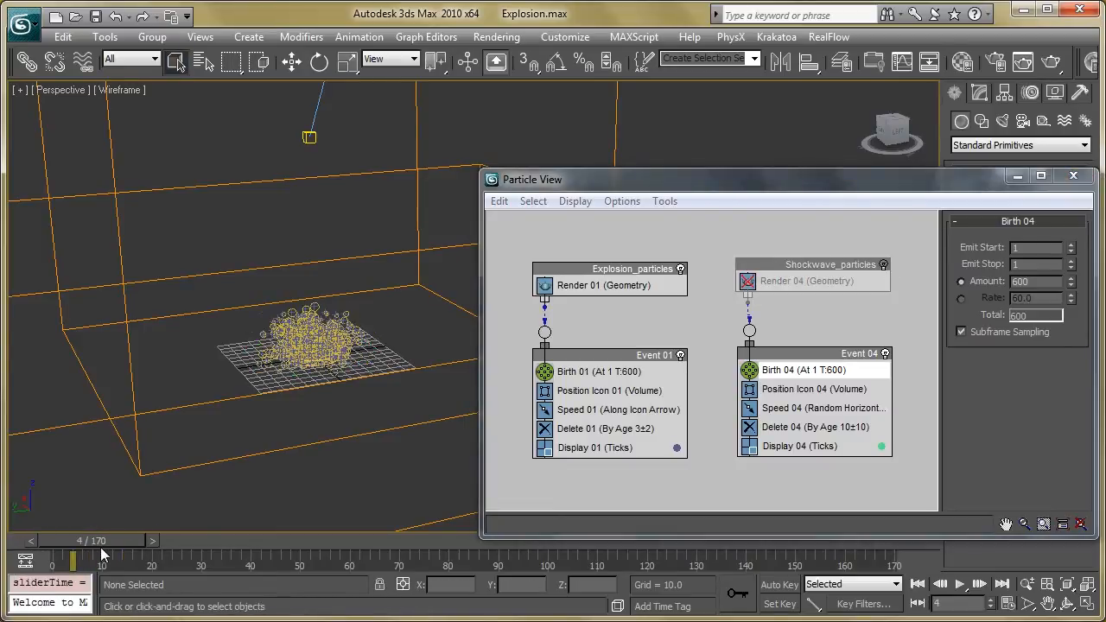
Examine the explosion's Birth 01 and Position Icon 01 operators and the emission settings of the Explosion_particles source
{"action": "left_click", "coordinate": [596, 374]}
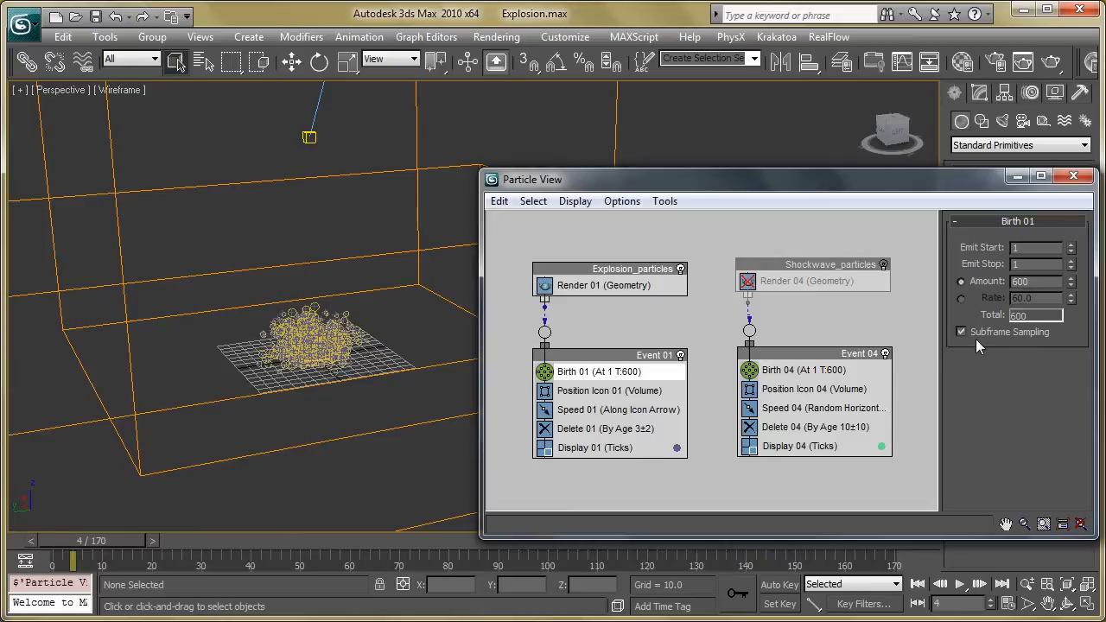
{"action": "left_click", "coordinate": [591, 392]}
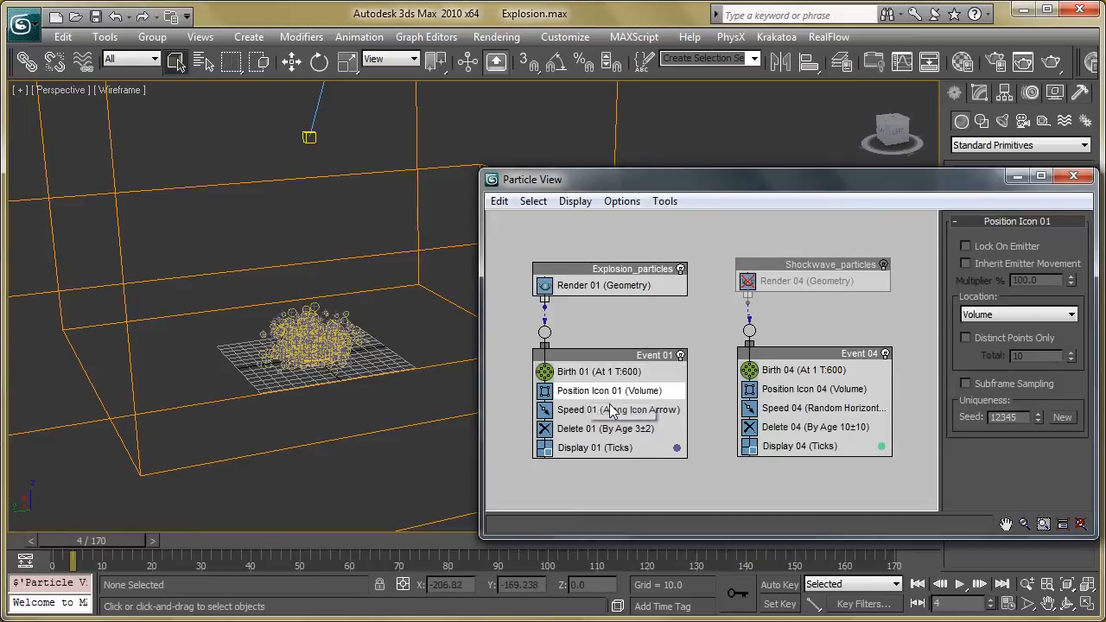
{"action": "left_click", "coordinate": [325, 366]}
{"action": "left_click_drag", "start_coordinate": [782, 192], "coordinate": [707, 205]}
{"action": "left_click", "coordinate": [584, 283]}
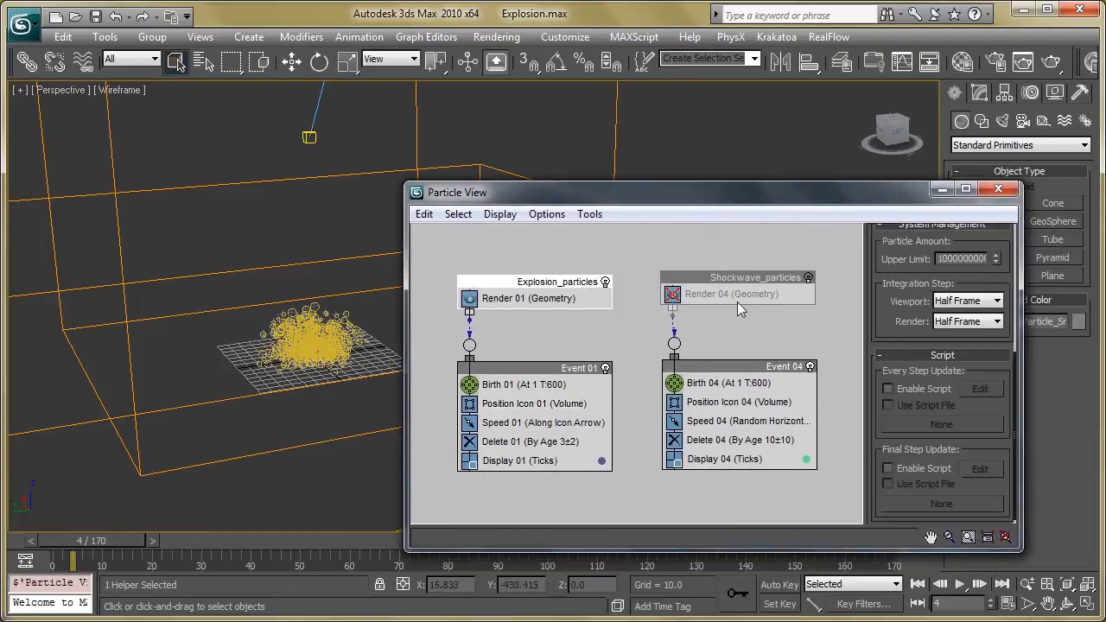
{"action": "scroll", "coordinate": [894, 263], "scroll_direction": "up", "scroll_amount": 5}
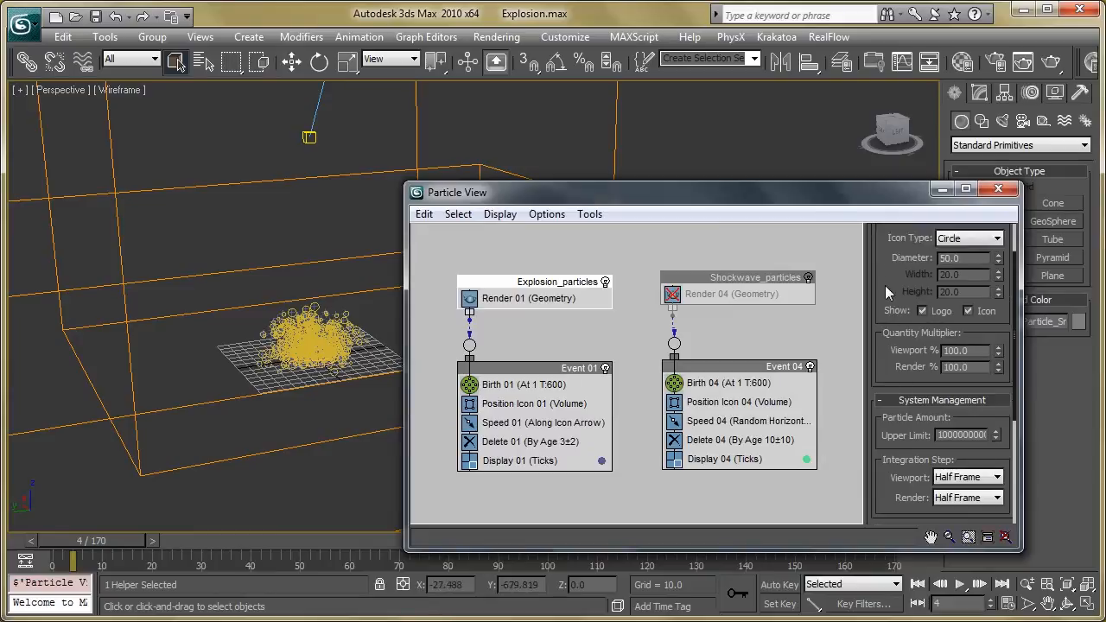
{"action": "scroll", "coordinate": [899, 302], "scroll_direction": "up", "scroll_amount": 2}
{"action": "left_click_drag", "start_coordinate": [597, 192], "coordinate": [660, 177]}
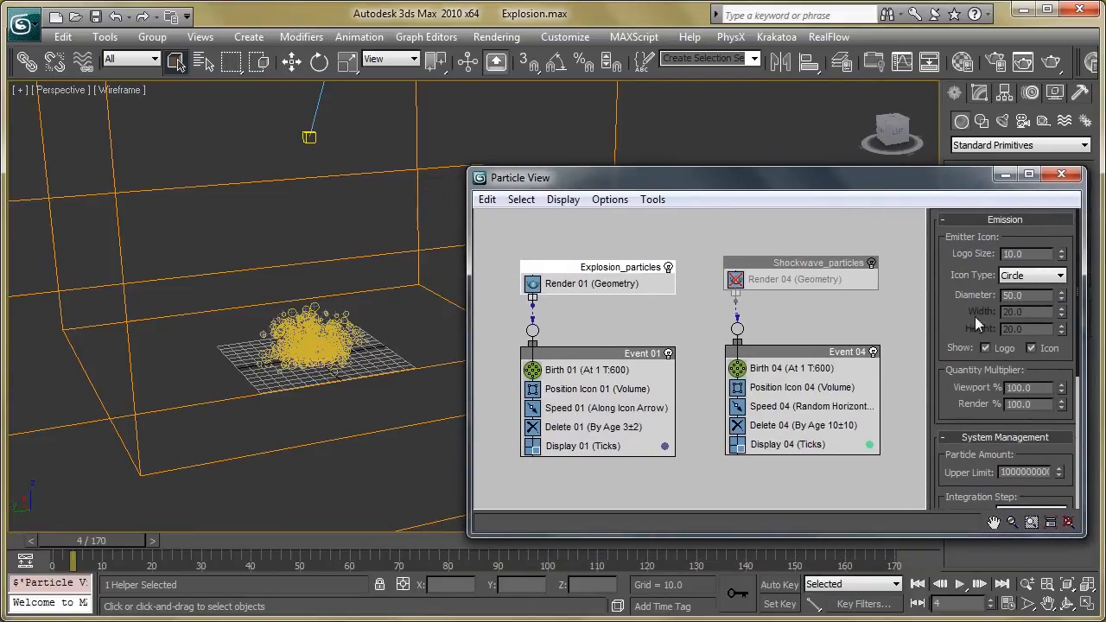
Review the Birth, Position Icon, Speed, Delete and Display settings of Event 01, scrubbing the explosion particles back to frame 0
{"action": "left_click", "coordinate": [595, 369]}
{"action": "left_click", "coordinate": [595, 390]}
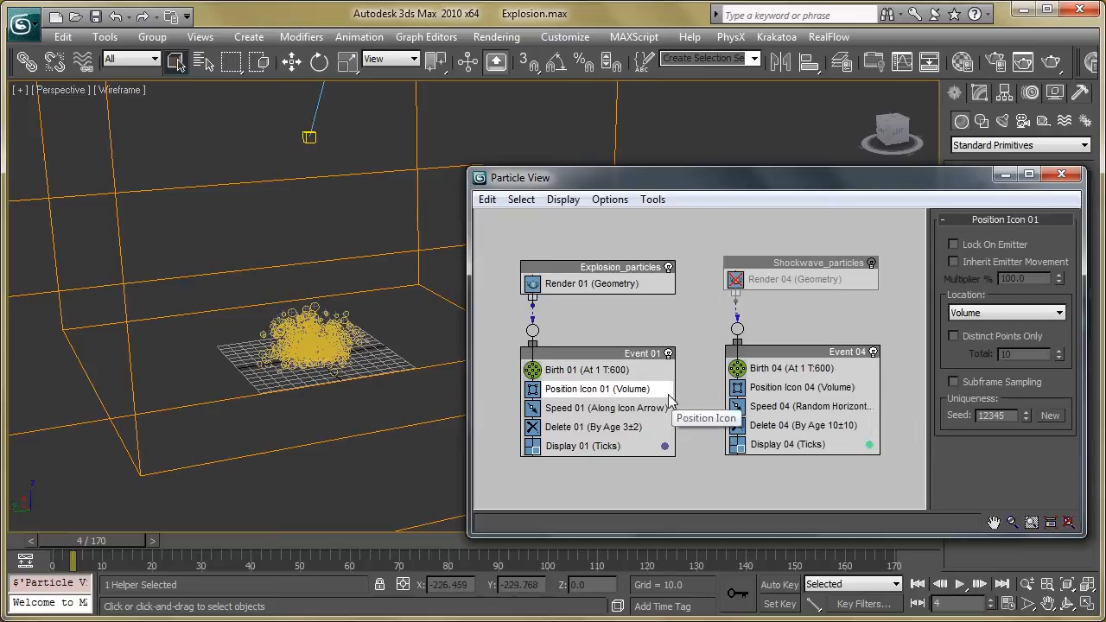
{"action": "left_click", "coordinate": [593, 415]}
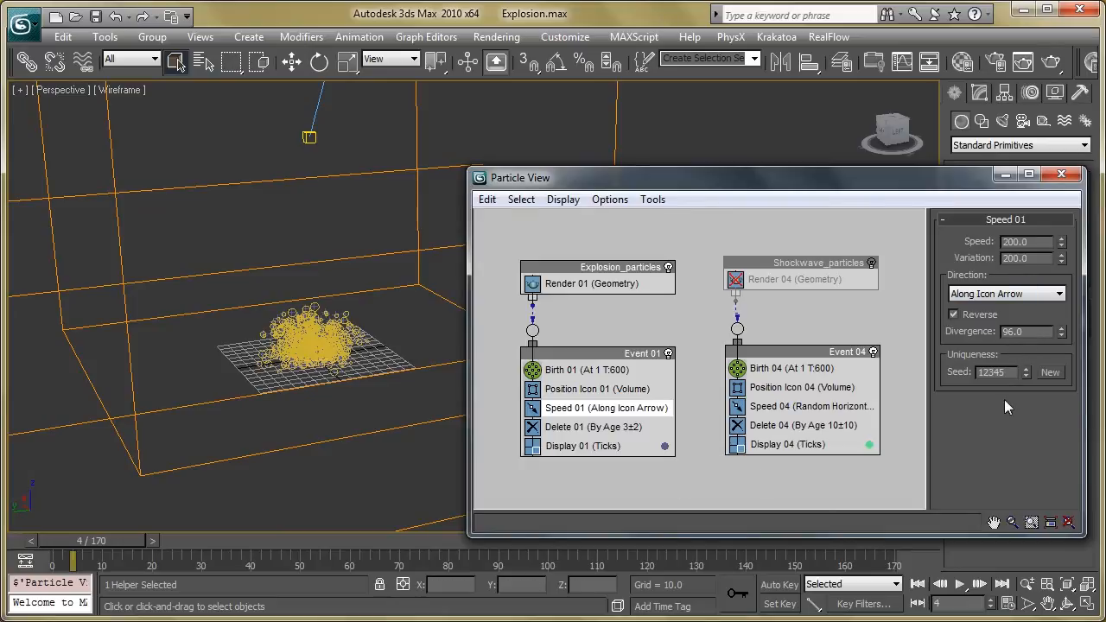
{"action": "left_click", "coordinate": [610, 433]}
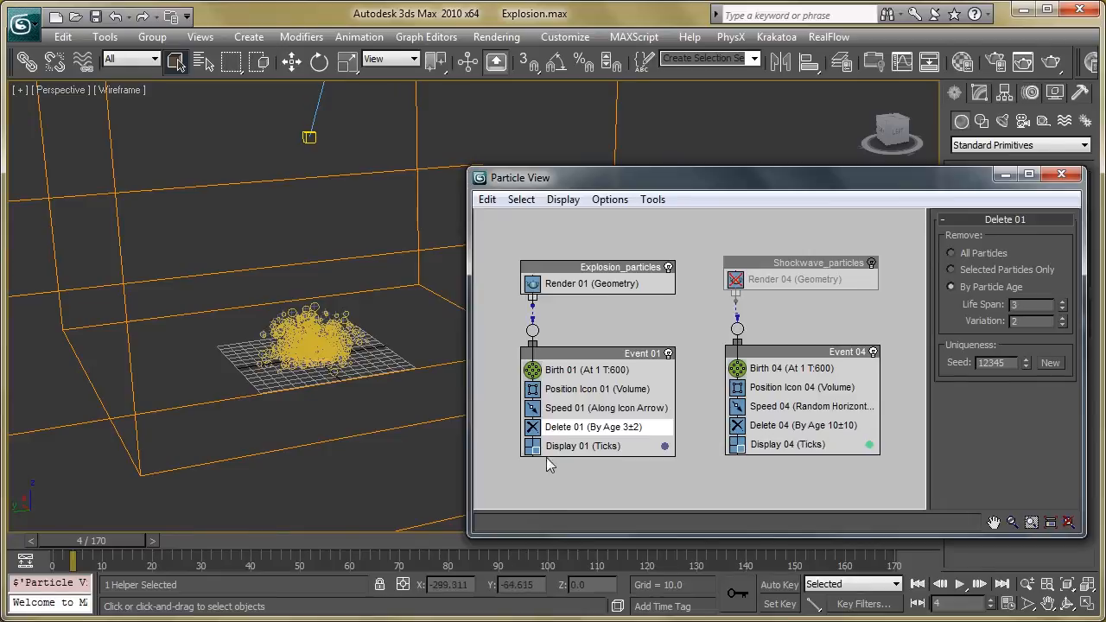
{"action": "left_click", "coordinate": [596, 445]}
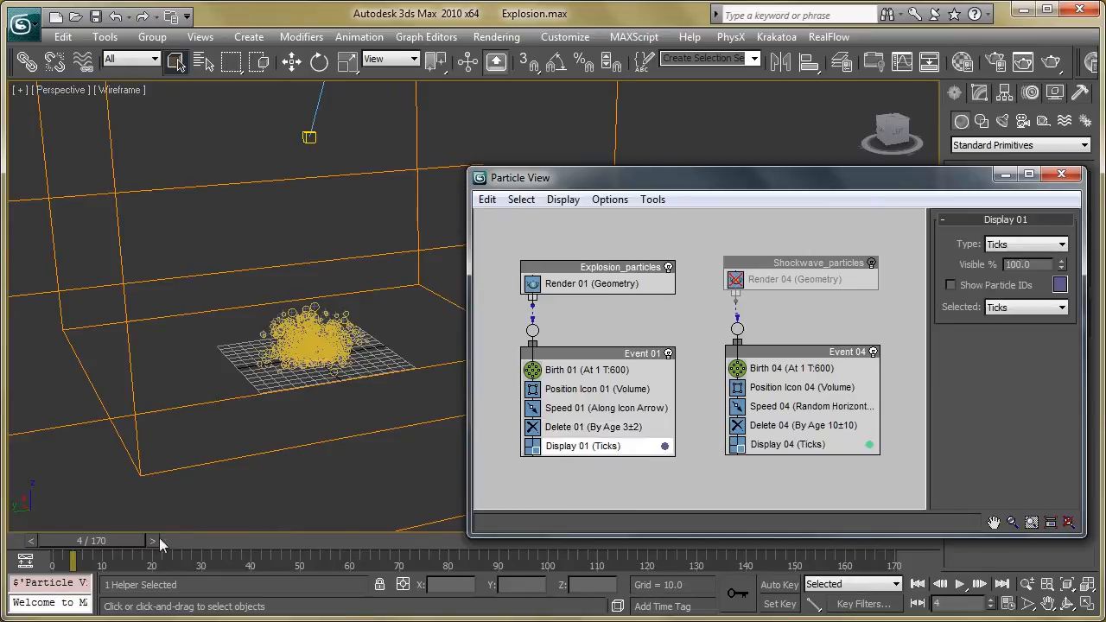
{"action": "mouse_move", "coordinate": [102, 540]}
{"action": "left_mouse_down"}
{"action": "mouse_move", "coordinate": [37, 544]}
{"action": "mouse_move", "coordinate": [93, 553]}
{"action": "left_mouse_up"}
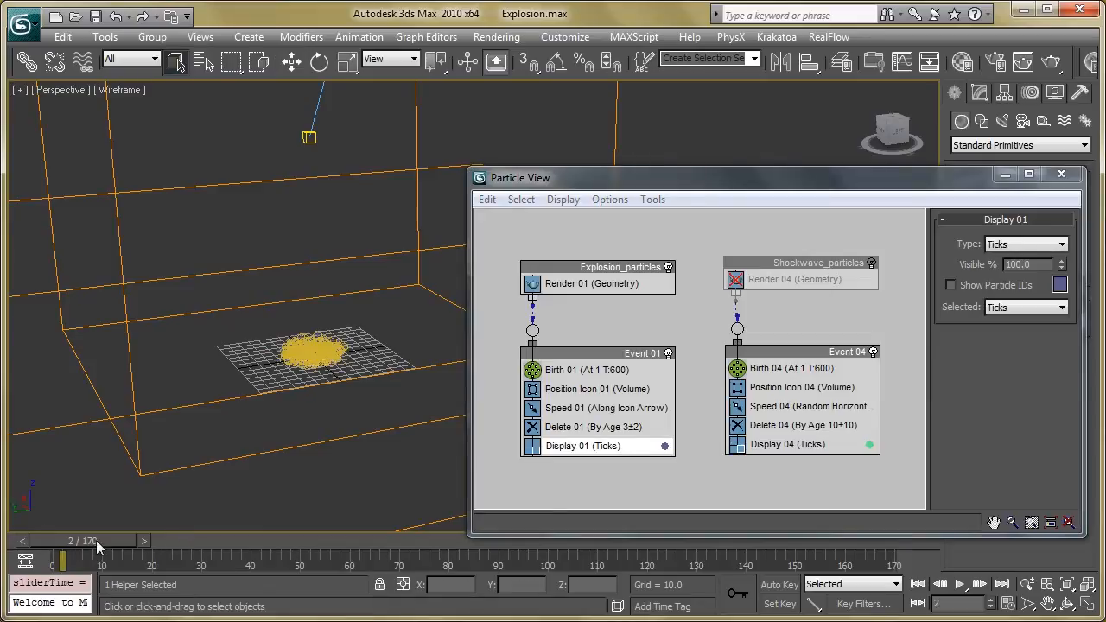
{"action": "left_click_drag", "start_coordinate": [94, 537], "coordinate": [62, 543]}
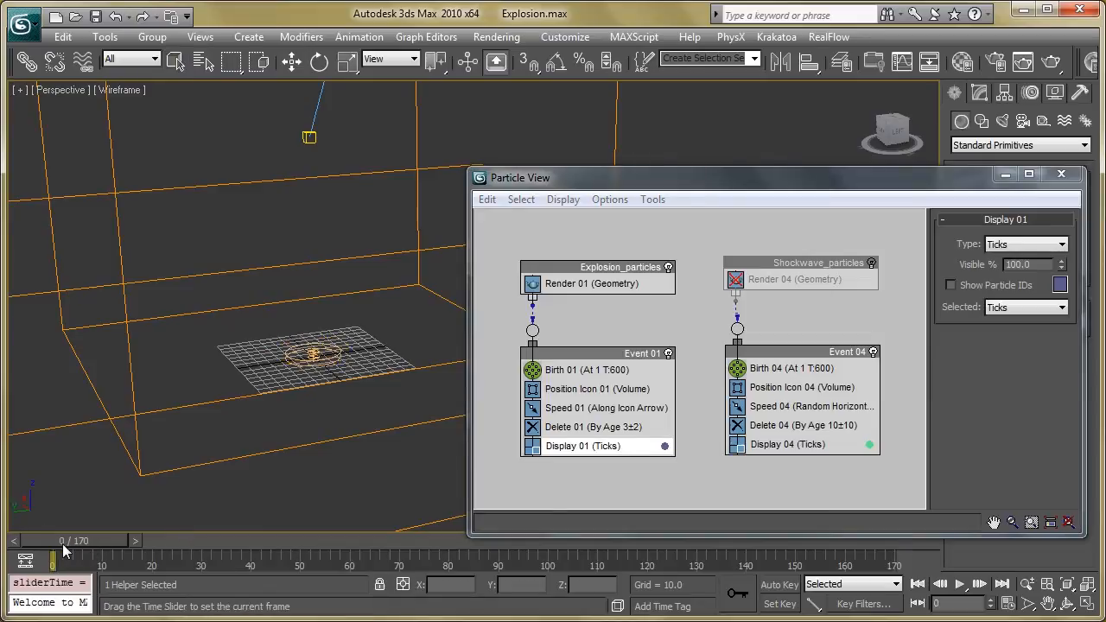
Turn off Explosion_particles and turn on Shockwave_particles to preview only the shockwave at frame 6
{"action": "left_click", "coordinate": [668, 267]}
{"action": "left_click", "coordinate": [871, 263]}
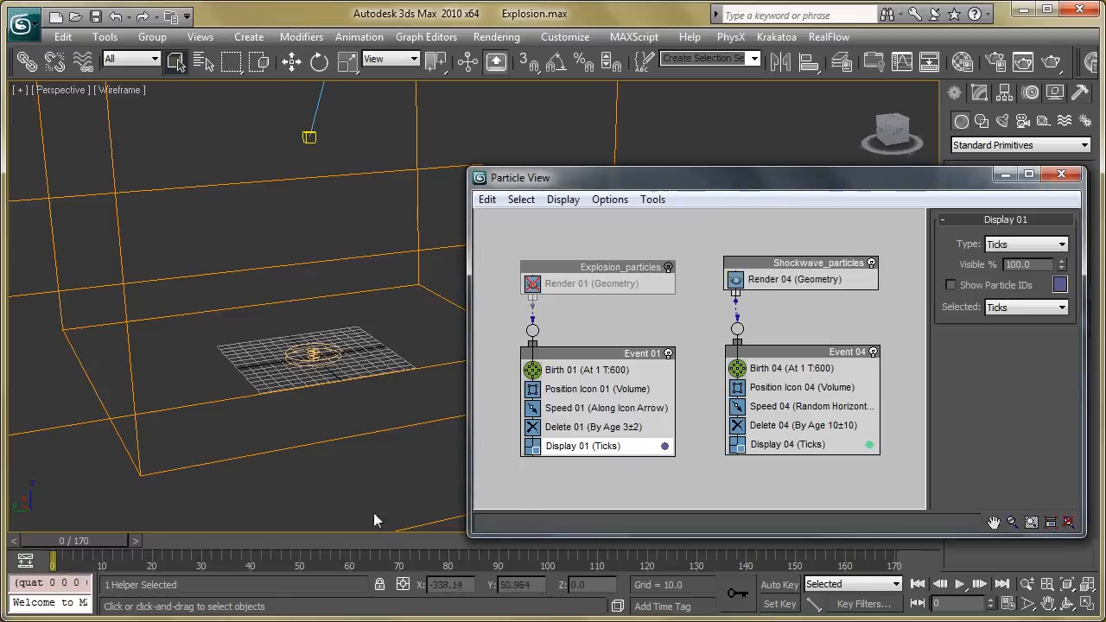
{"action": "left_click_drag", "start_coordinate": [91, 543], "coordinate": [114, 542]}
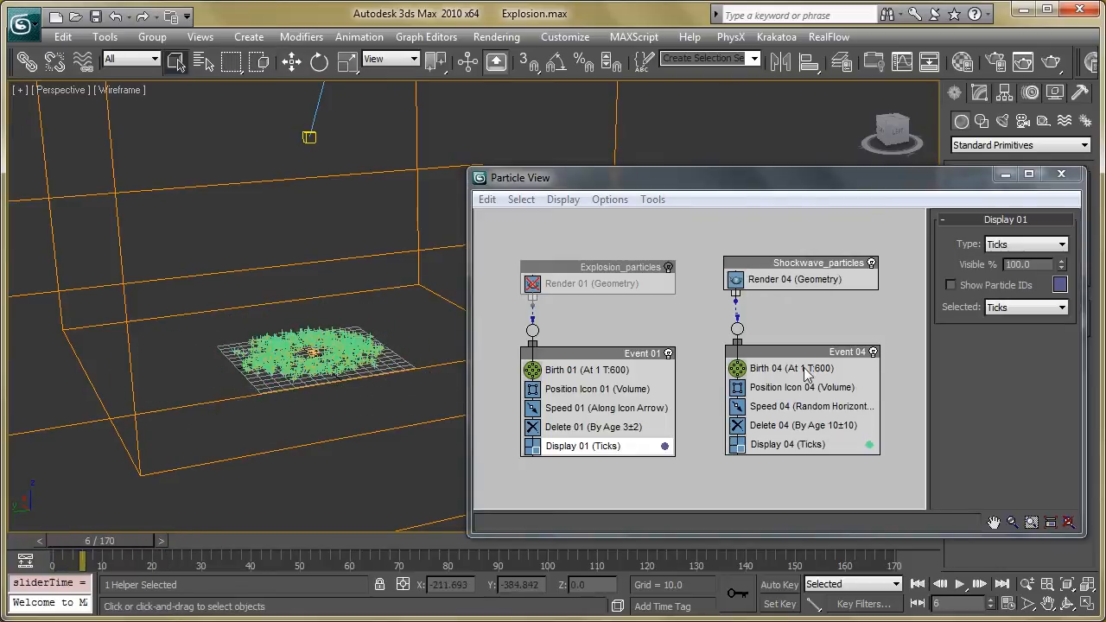
Examine the emission settings of the Shockwave_particles source
{"action": "middle_click_drag", "start_coordinate": [806, 387], "coordinate": [781, 370]}
{"action": "left_click", "coordinate": [775, 236]}
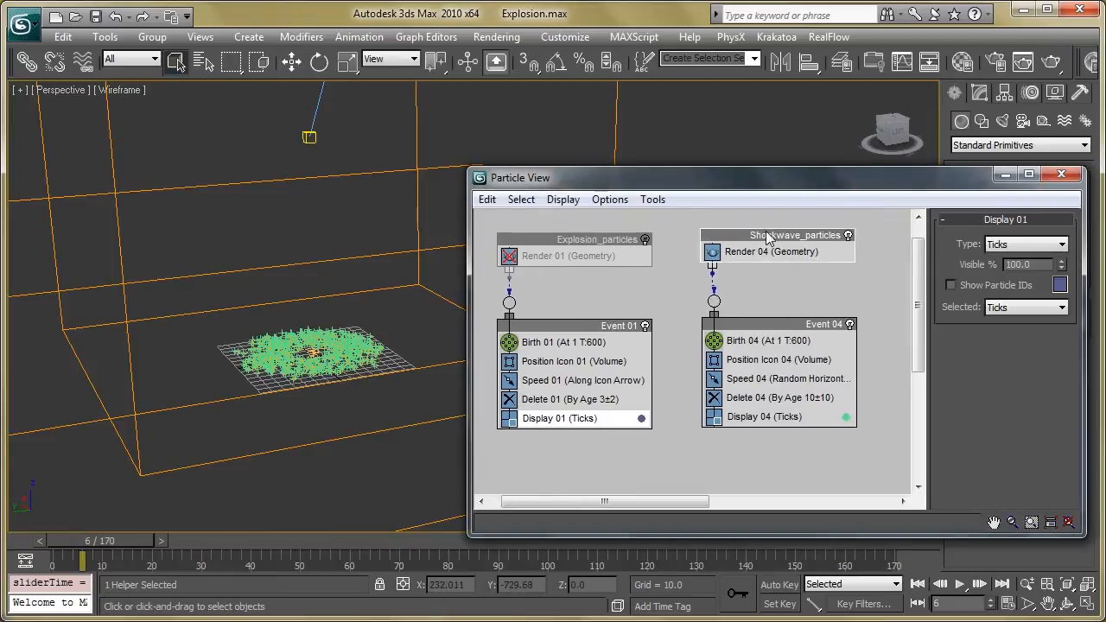
{"action": "scroll", "coordinate": [967, 363], "scroll_direction": "down", "scroll_amount": 3}
{"action": "scroll", "coordinate": [967, 394], "scroll_direction": "up", "scroll_amount": 1}
{"action": "scroll", "coordinate": [961, 268], "scroll_direction": "up", "scroll_amount": 1}
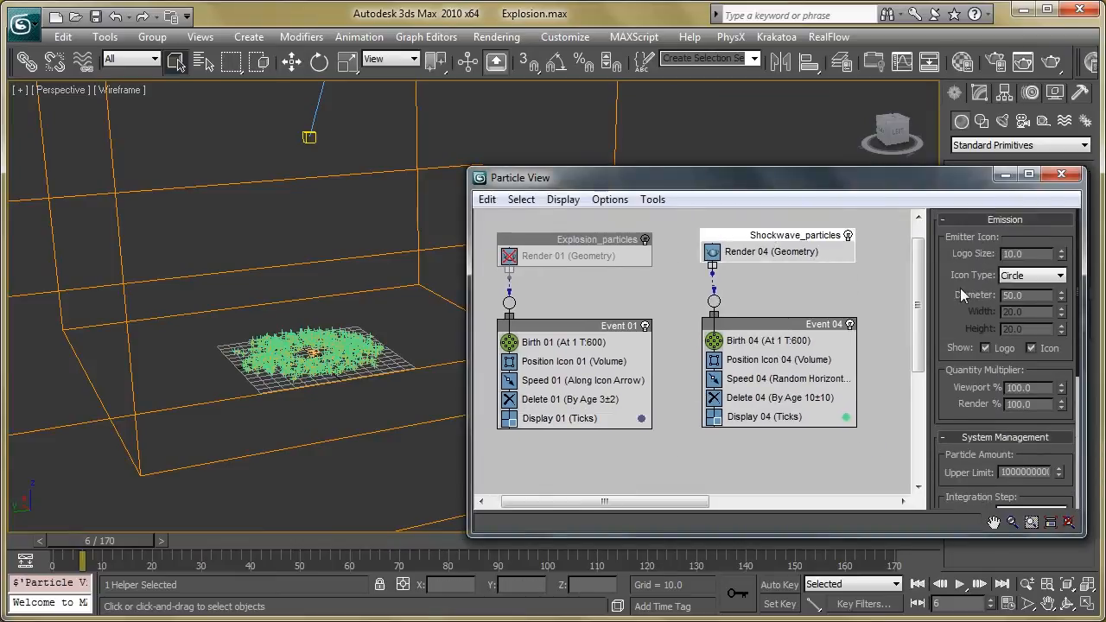
{"action": "scroll", "coordinate": [974, 393], "scroll_direction": "down", "scroll_amount": 1}
Review the Birth 04, Speed 04 and Delete 04 settings of the shockwave event while scrubbing to frame 12
{"action": "left_click", "coordinate": [782, 342]}
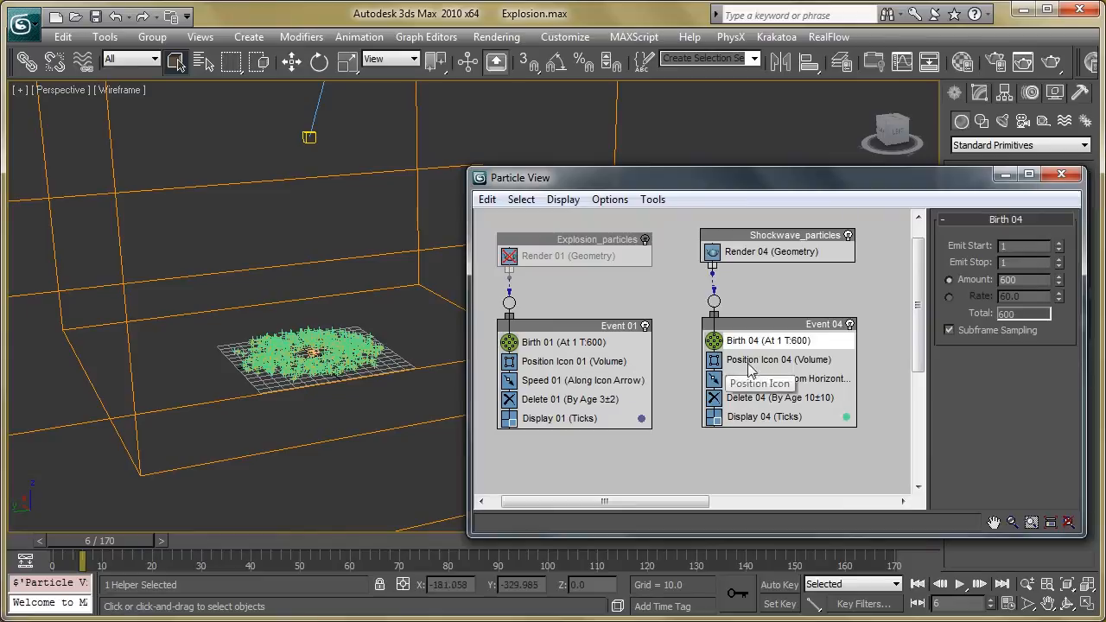
{"action": "left_click", "coordinate": [847, 380]}
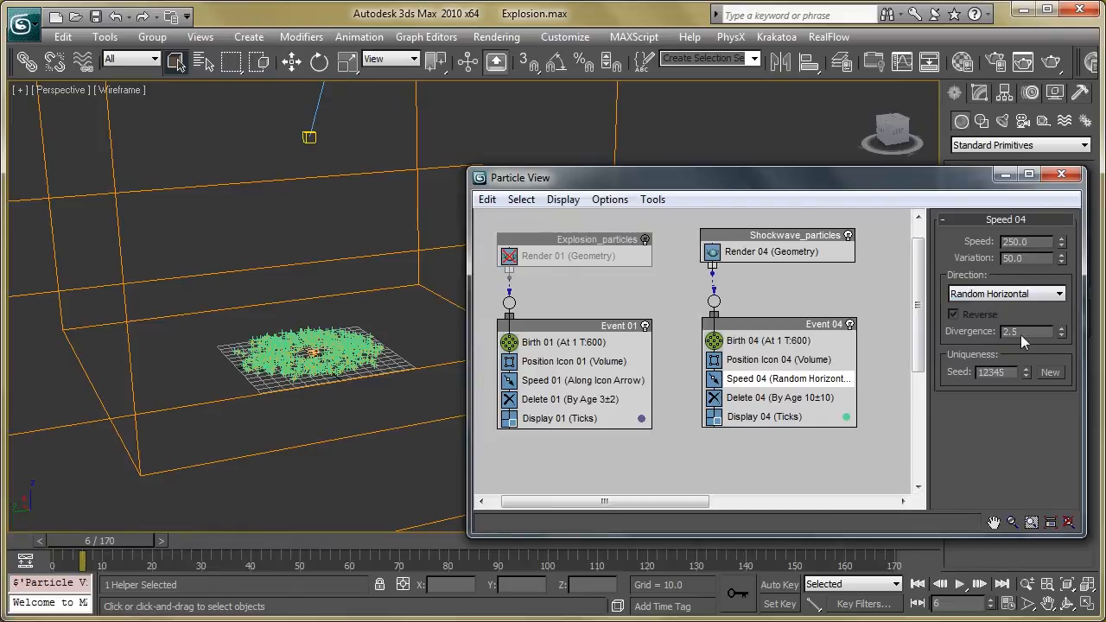
{"action": "left_click_drag", "start_coordinate": [129, 536], "coordinate": [102, 556]}
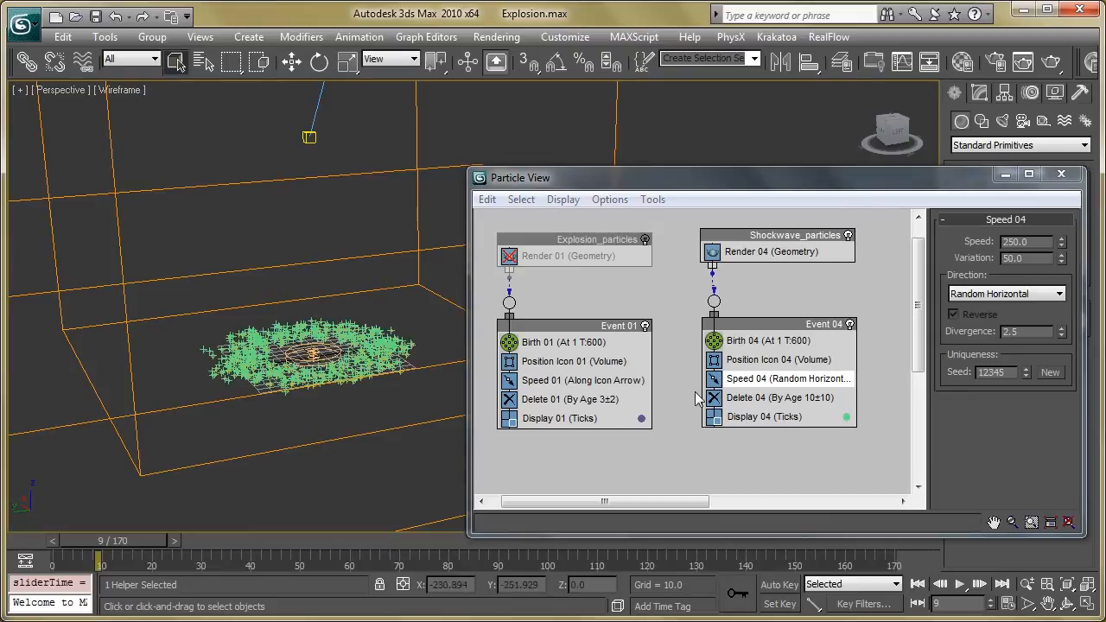
{"action": "left_click", "coordinate": [754, 399]}
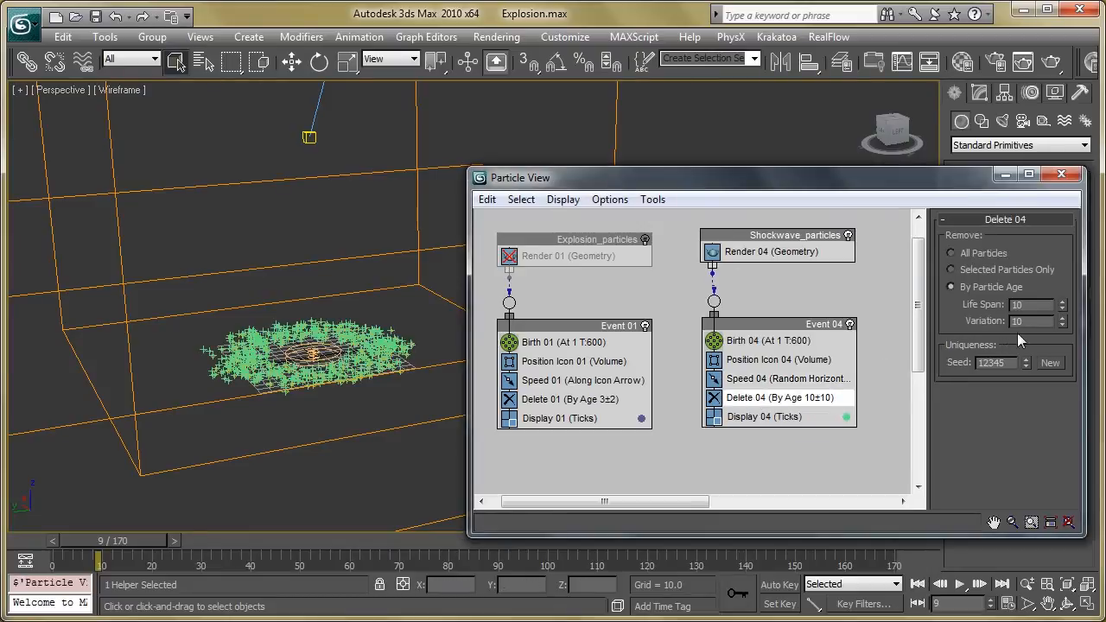
{"action": "left_click_drag", "start_coordinate": [133, 539], "coordinate": [160, 564]}
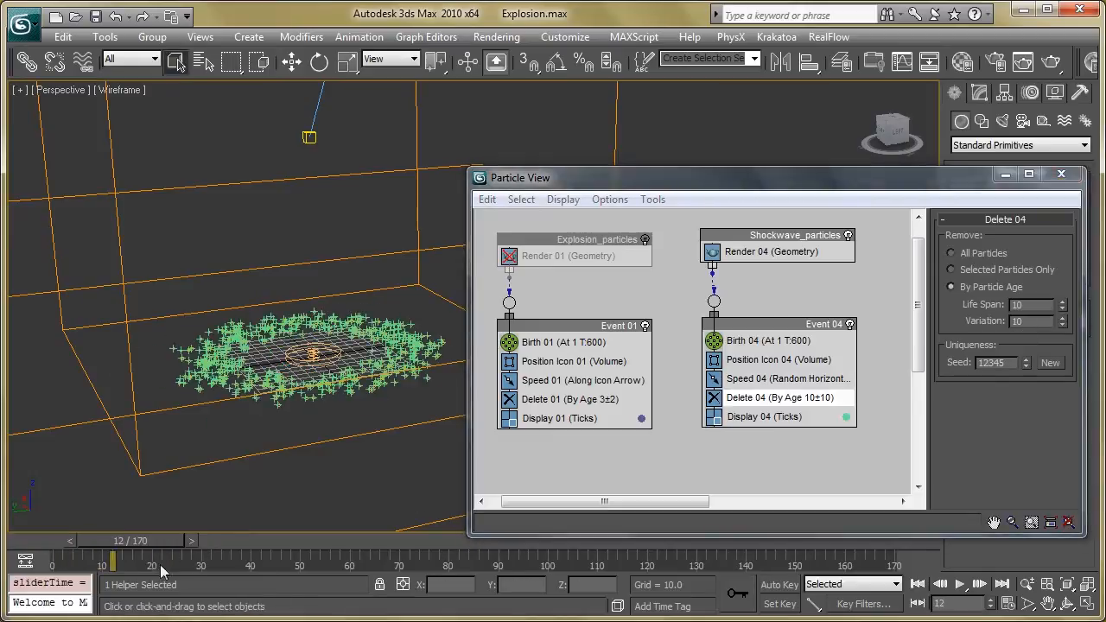
Turn the Explosion_particles flow back on, preview both flows at frame 2 and minimize Particle View
{"action": "left_click", "coordinate": [645, 240]}
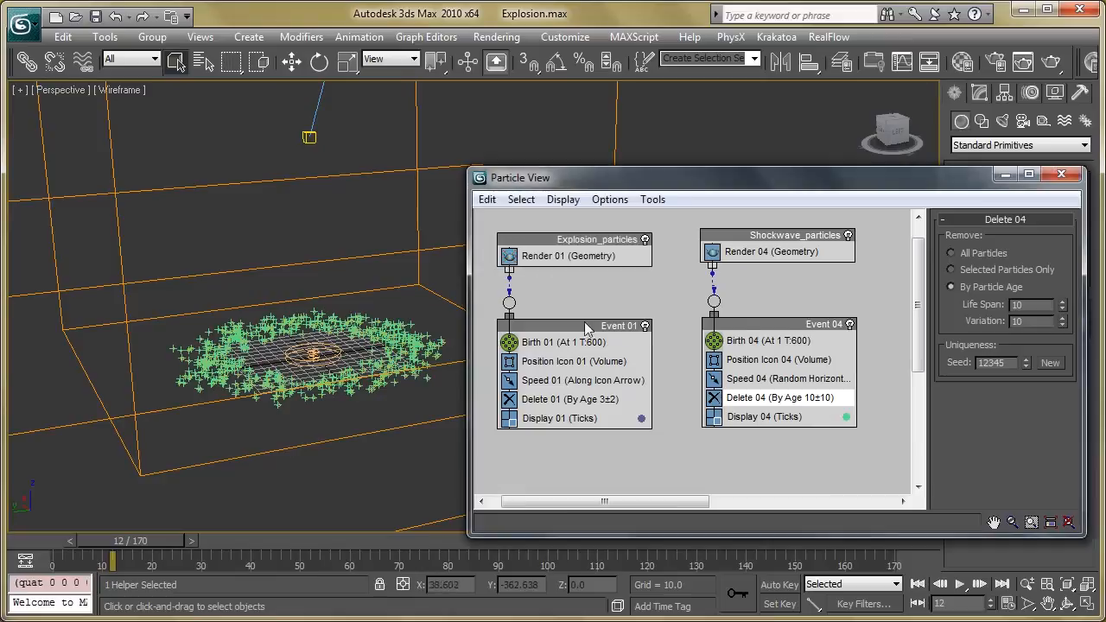
{"action": "left_click_drag", "start_coordinate": [80, 535], "coordinate": [52, 550]}
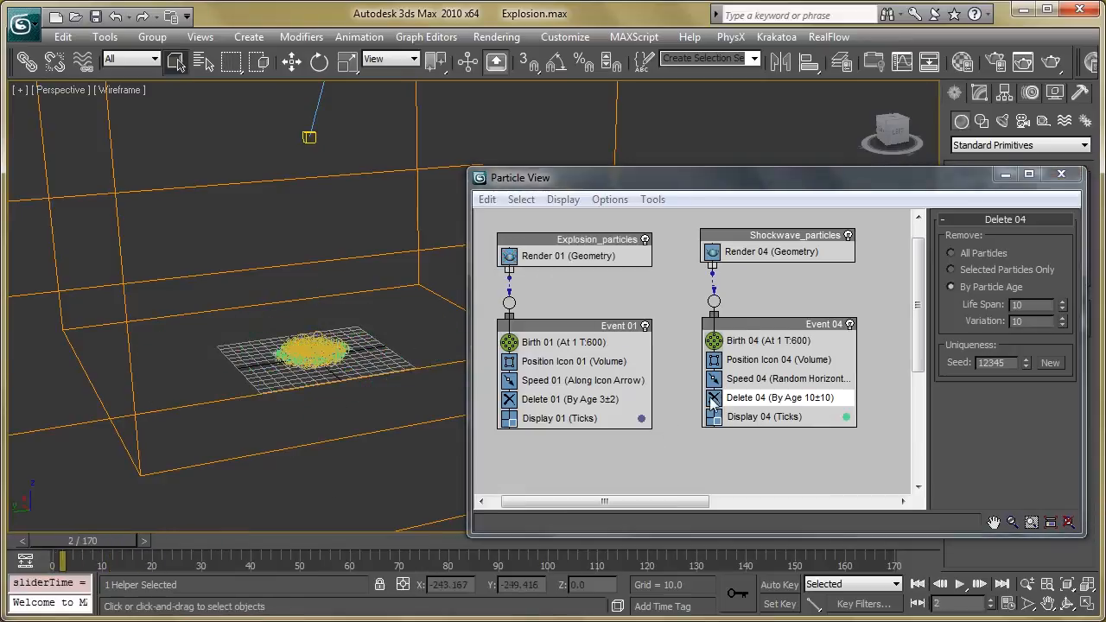
{"action": "left_click", "coordinate": [1005, 175]}
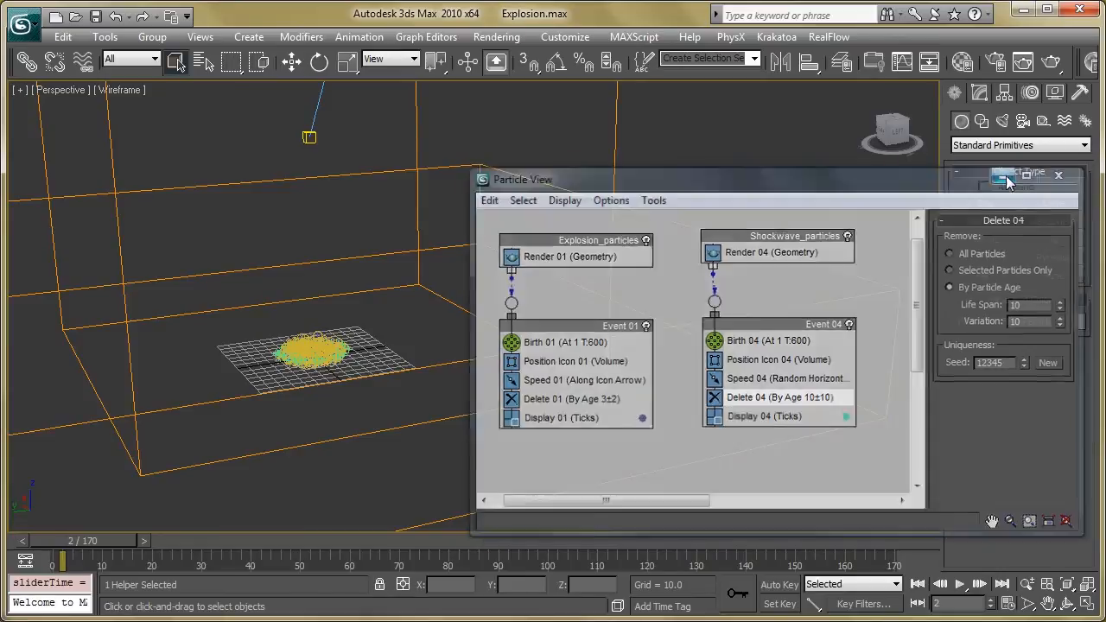
{"action": "middle_click_drag", "start_coordinate": [591, 321], "coordinate": [510, 388], "text": "alt"}
{"action": "scroll", "coordinate": [537, 380], "scroll_direction": "up", "scroll_amount": 3}
{"action": "scroll", "coordinate": [538, 374], "scroll_direction": "down", "scroll_amount": 4}
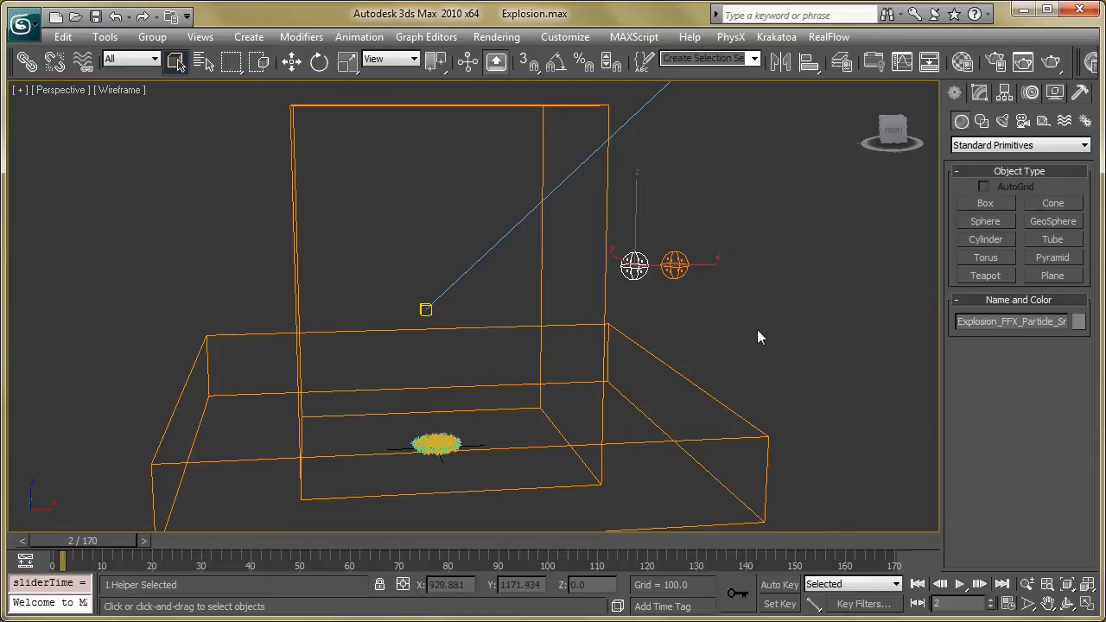
Show the FumeFX helper types available for creation and switch to the Move tool with the explosion particle source selected
{"action": "left_click", "coordinate": [1042, 121]}
{"action": "left_click", "coordinate": [1002, 145]}
{"action": "left_click", "coordinate": [968, 273]}
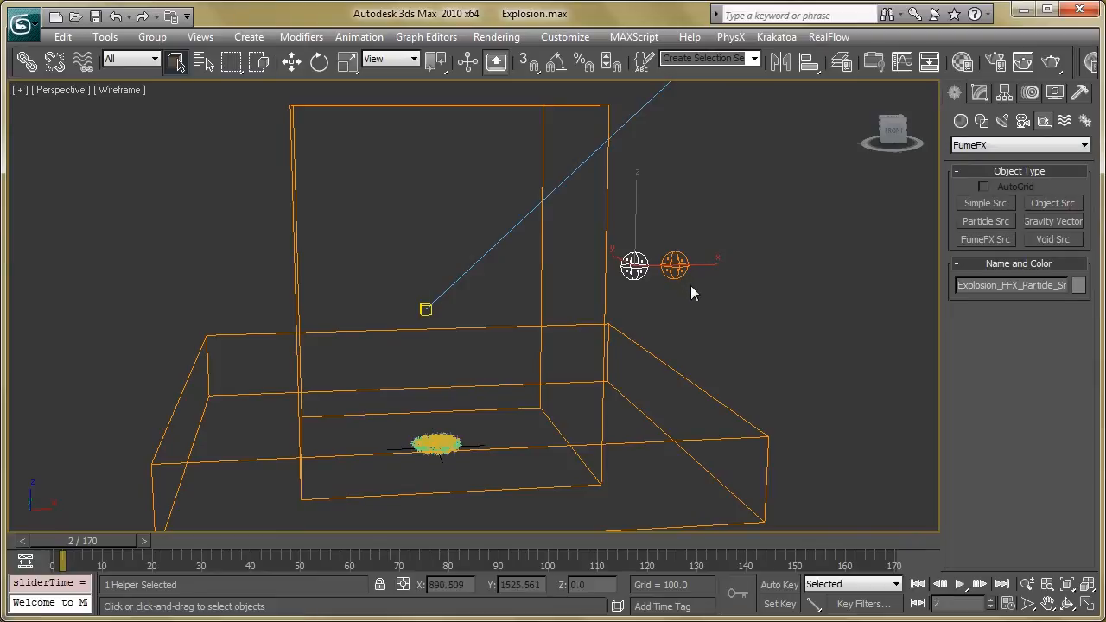
{"action": "left_click", "coordinate": [291, 60]}
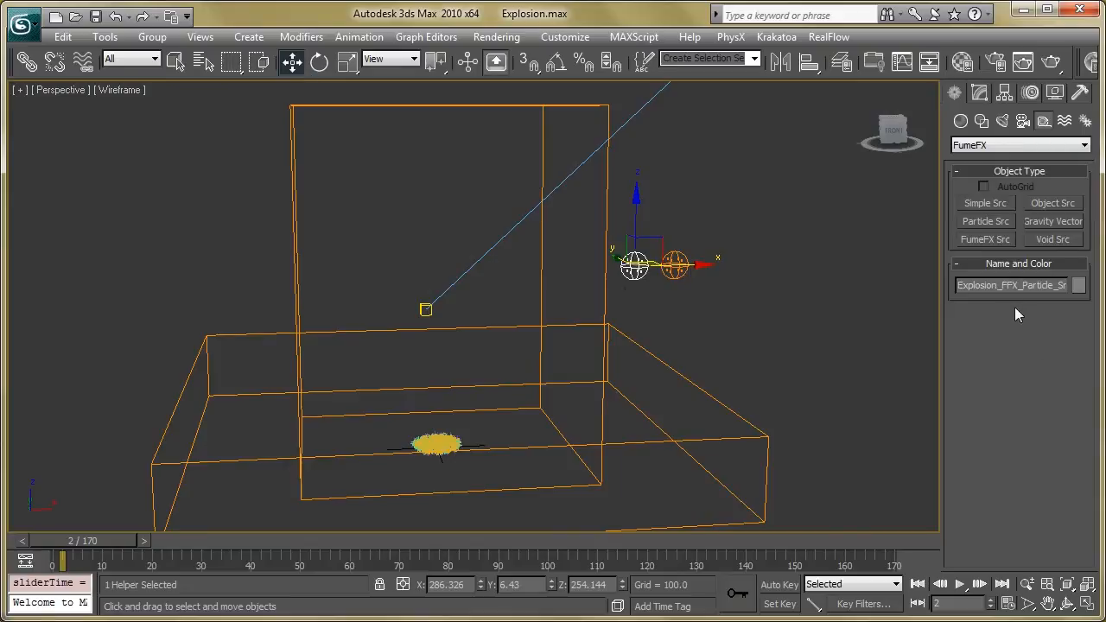
Review the Explosion_FFX_Particle_Src parameters, covering its particle list, radius, velocity multiplier, fuel, temperature and smoke
{"action": "left_click", "coordinate": [973, 95]}
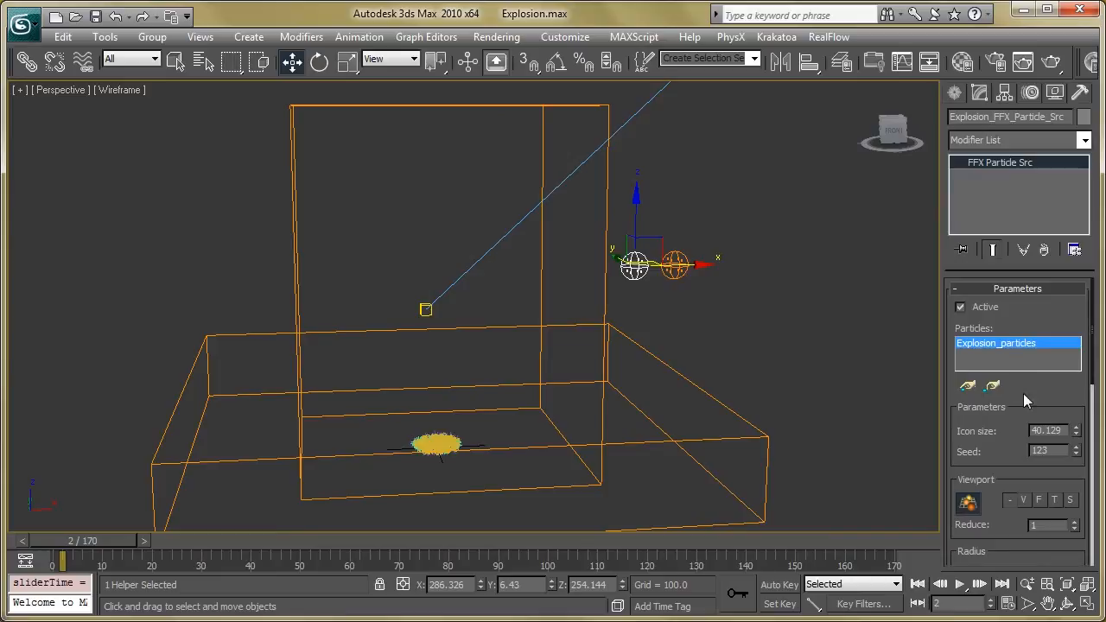
{"action": "left_click_drag", "start_coordinate": [1023, 393], "coordinate": [1029, 357]}
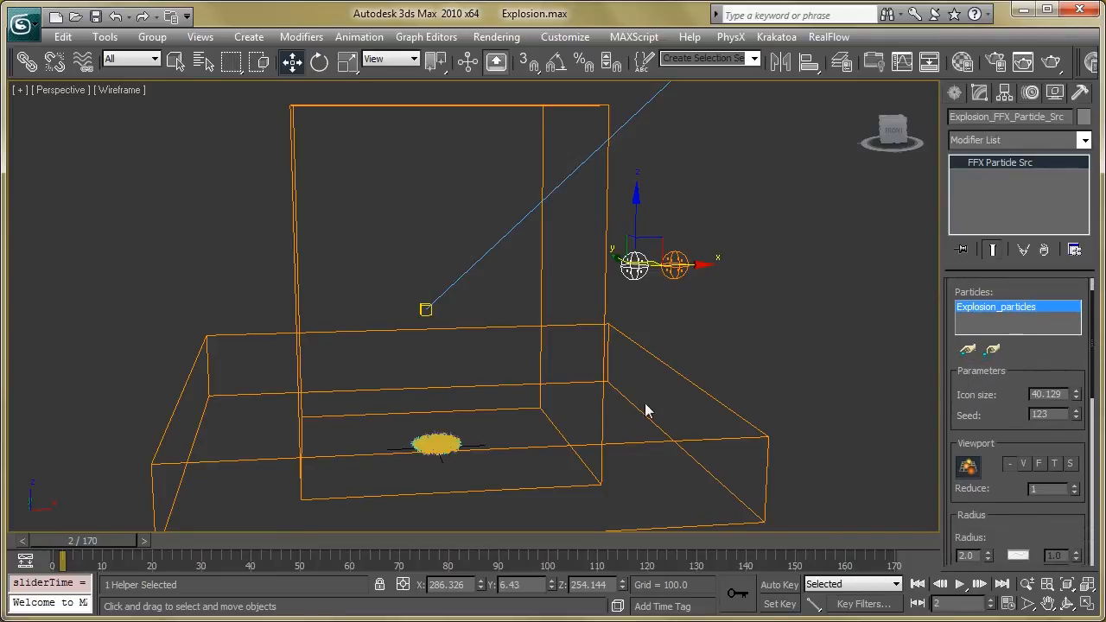
{"action": "scroll", "coordinate": [358, 416], "scroll_direction": "up", "scroll_amount": 4}
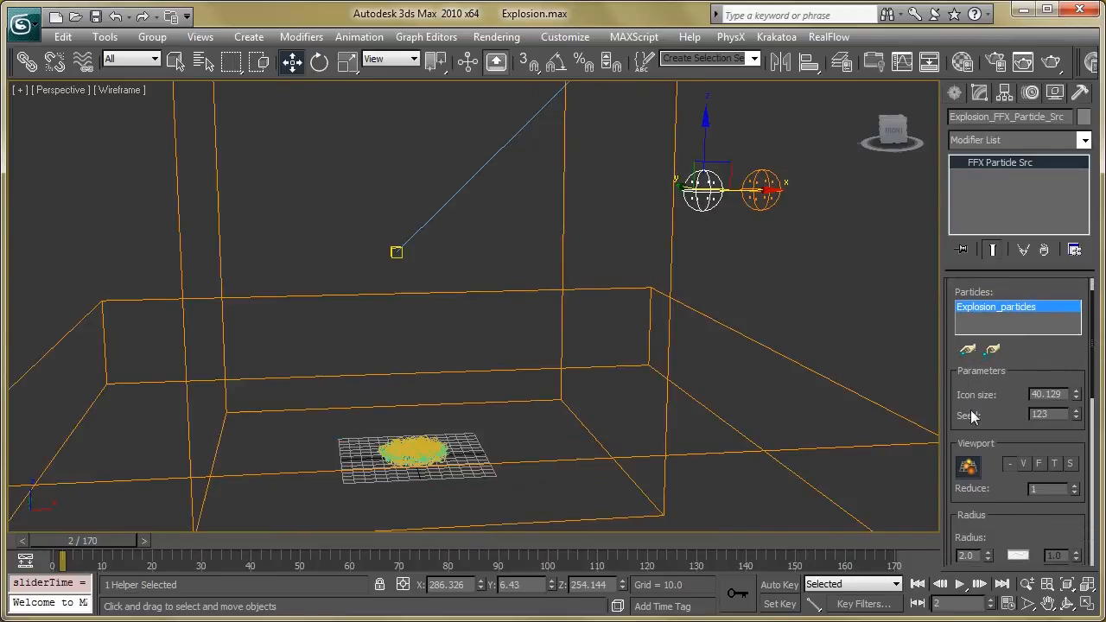
{"action": "scroll", "coordinate": [982, 435], "scroll_direction": "down", "scroll_amount": 4}
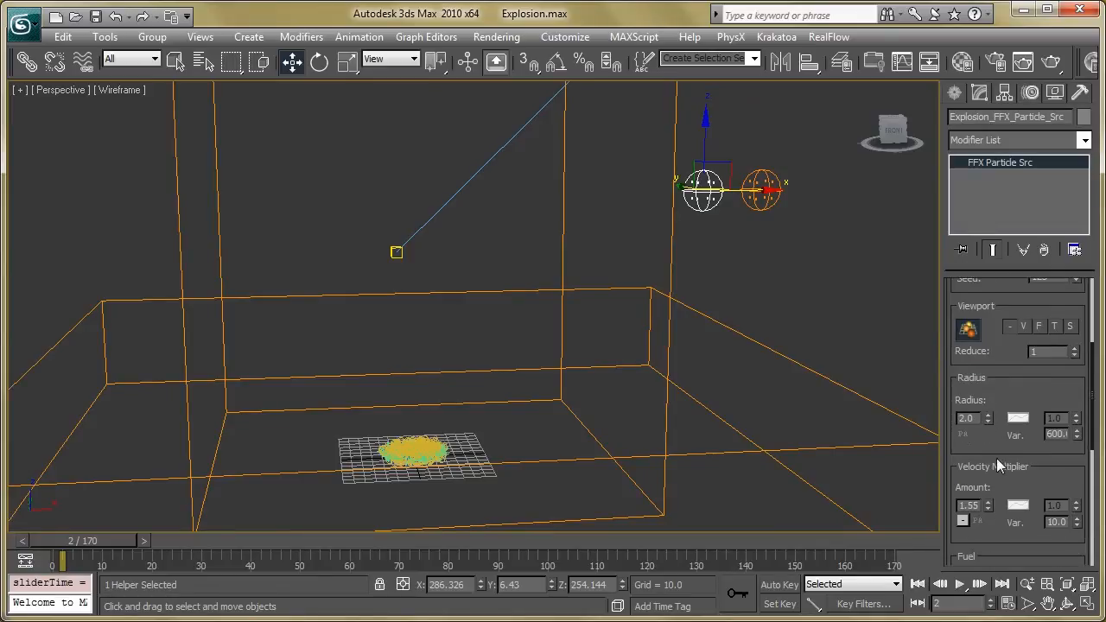
{"action": "scroll", "coordinate": [996, 466], "scroll_direction": "down", "scroll_amount": 1}
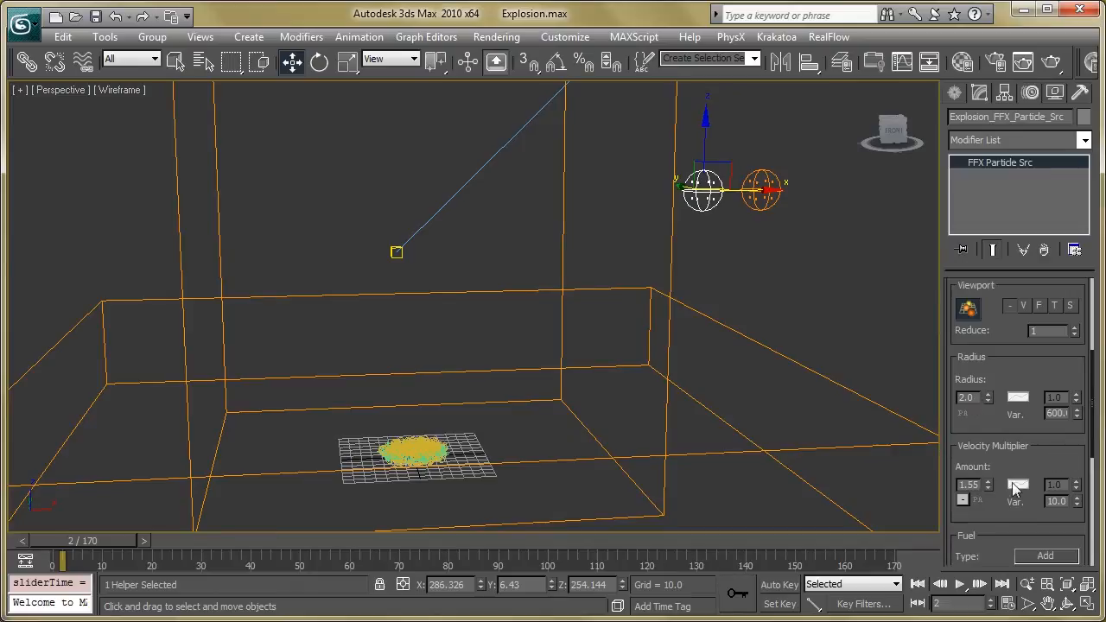
{"action": "scroll", "coordinate": [1013, 486], "scroll_direction": "down", "scroll_amount": 2}
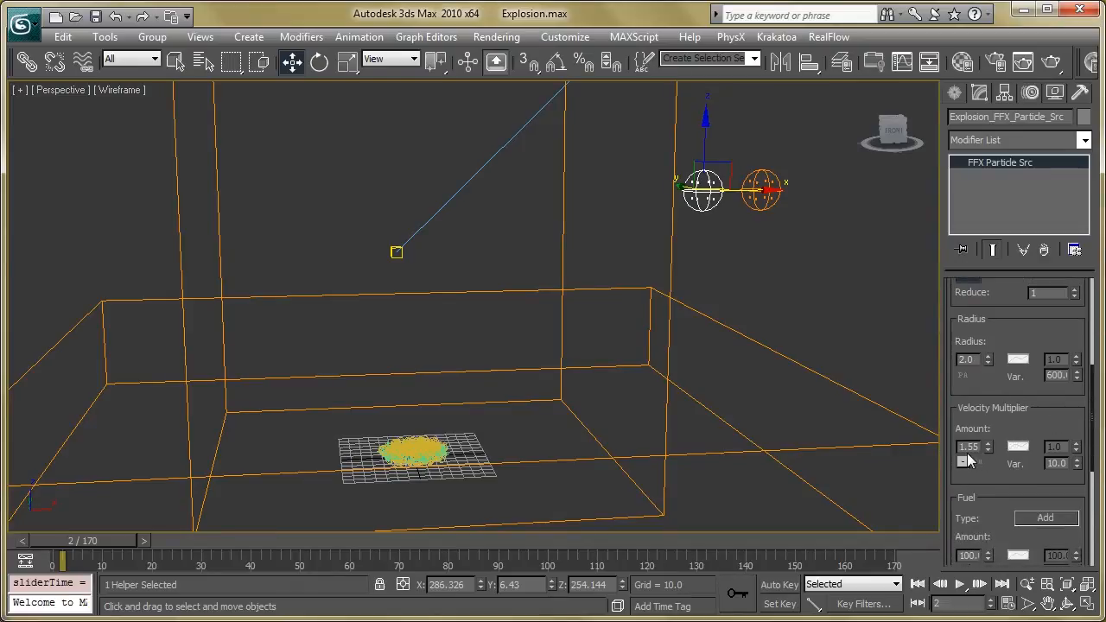
{"action": "left_click_drag", "start_coordinate": [1003, 482], "coordinate": [987, 376]}
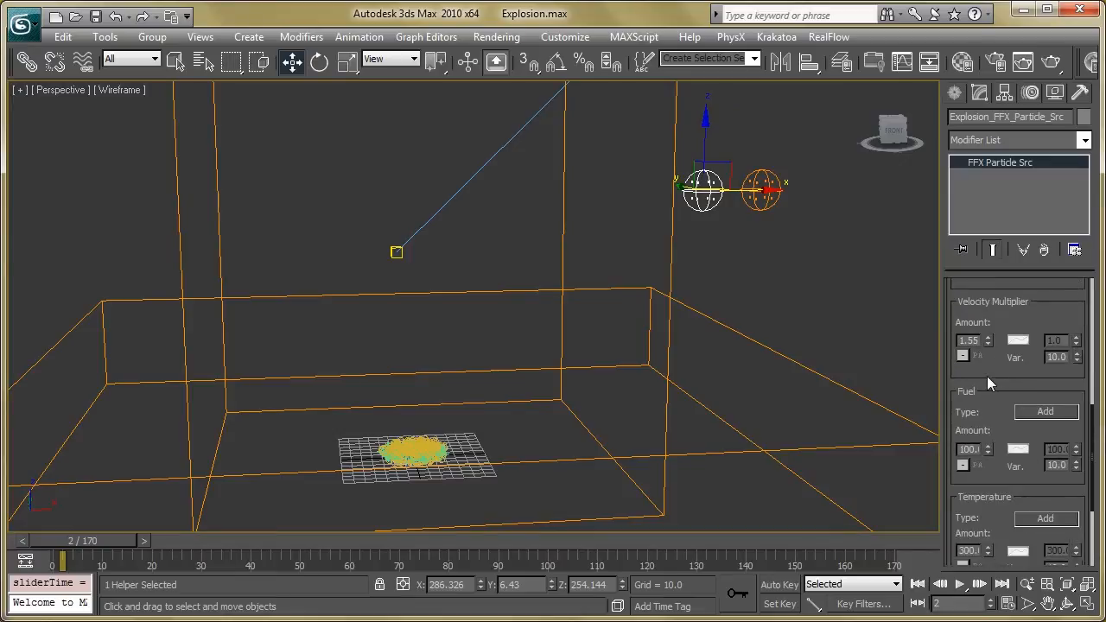
{"action": "scroll", "coordinate": [981, 392], "scroll_direction": "down", "scroll_amount": 4}
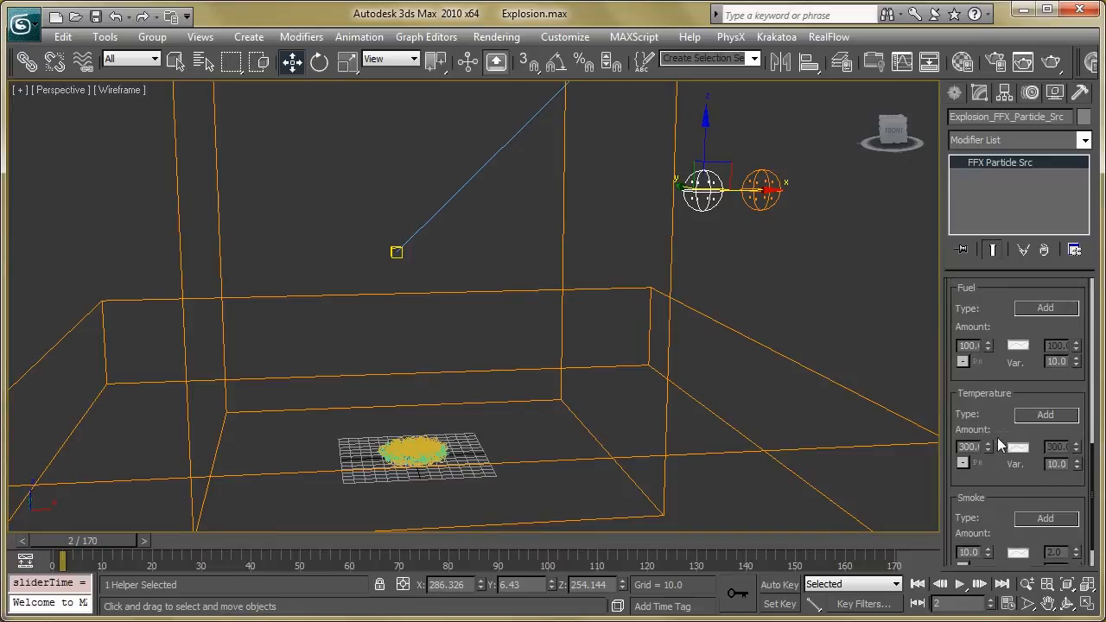
{"action": "scroll", "coordinate": [997, 443], "scroll_direction": "down", "scroll_amount": 1}
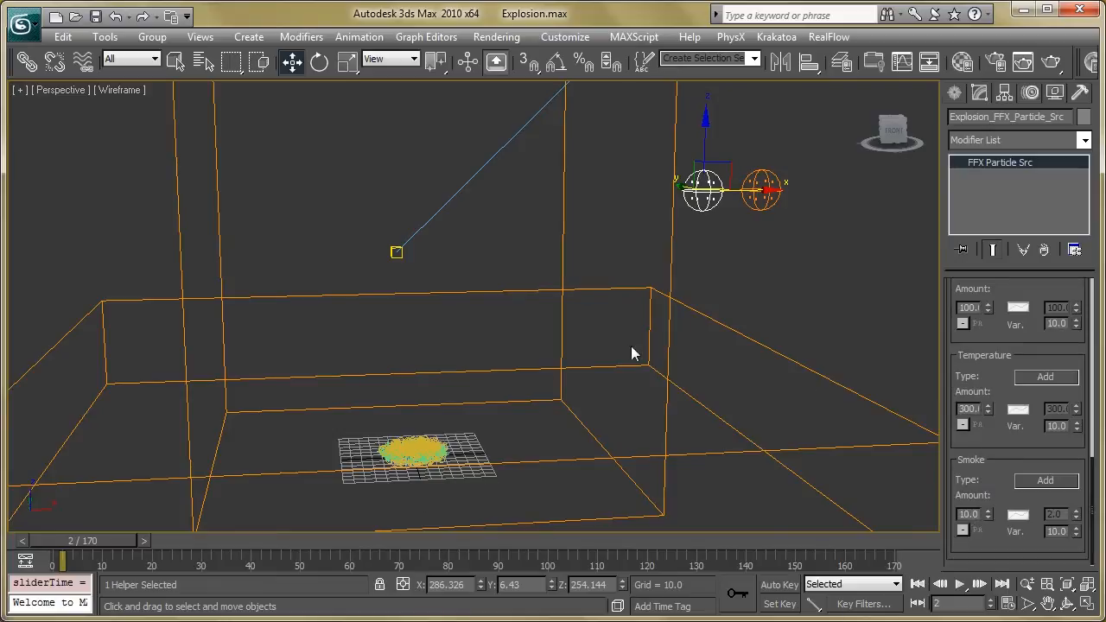
Select the Shockwave_FFX_Particle_Src helper and review its particle list, radius, velocity multiplier, fuel, temperature and smoke settings
{"action": "left_click", "coordinate": [755, 210]}
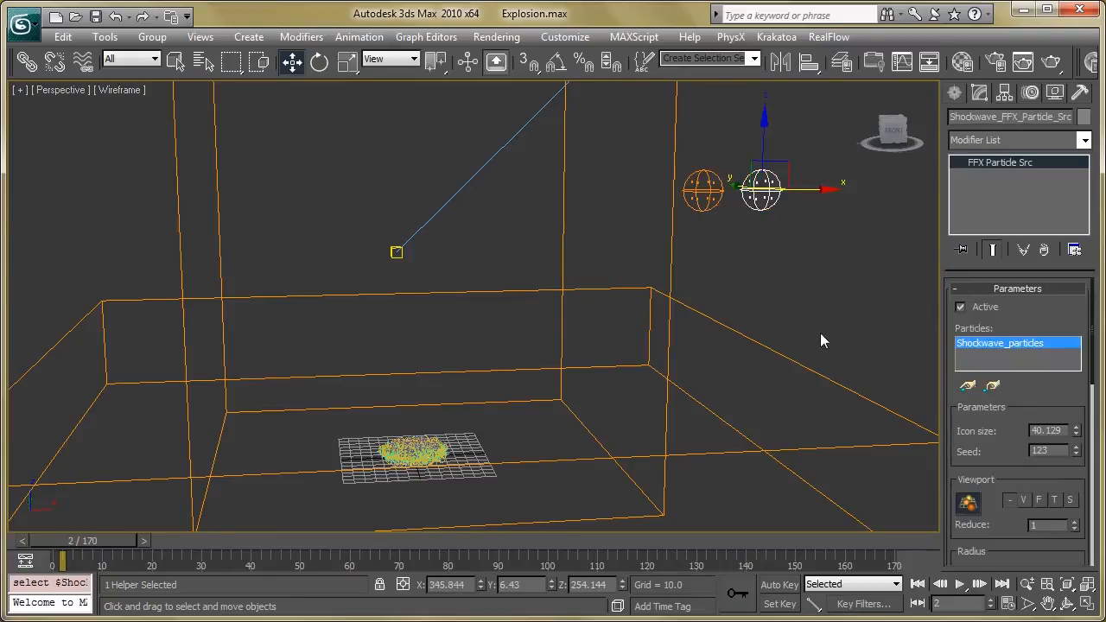
{"action": "scroll", "coordinate": [967, 423], "scroll_direction": "down", "scroll_amount": 3}
{"action": "scroll", "coordinate": [969, 422], "scroll_direction": "up", "scroll_amount": 3}
{"action": "scroll", "coordinate": [970, 418], "scroll_direction": "up", "scroll_amount": 1}
{"action": "scroll", "coordinate": [985, 439], "scroll_direction": "down", "scroll_amount": 8}
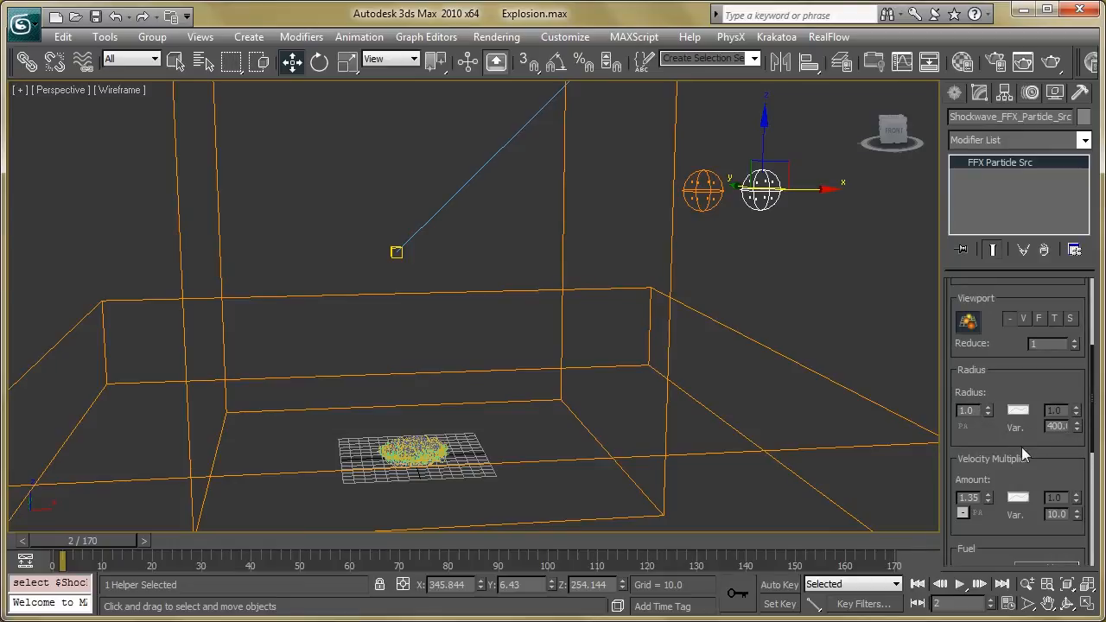
{"action": "left_click_drag", "start_coordinate": [1022, 447], "coordinate": [1012, 353]}
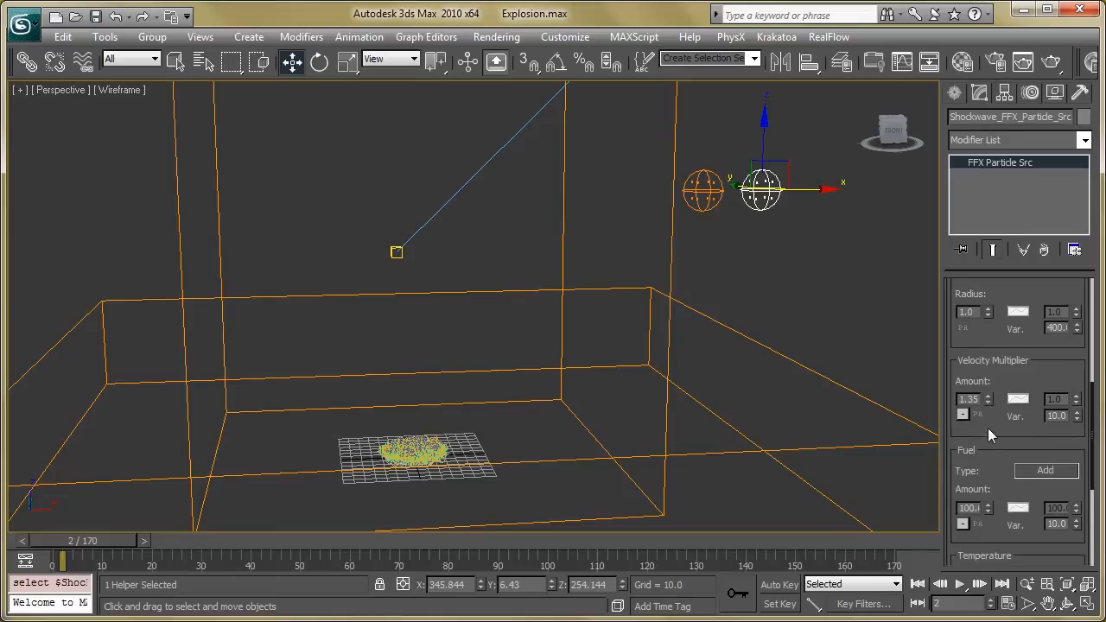
{"action": "scroll", "coordinate": [1001, 434], "scroll_direction": "down", "scroll_amount": 5}
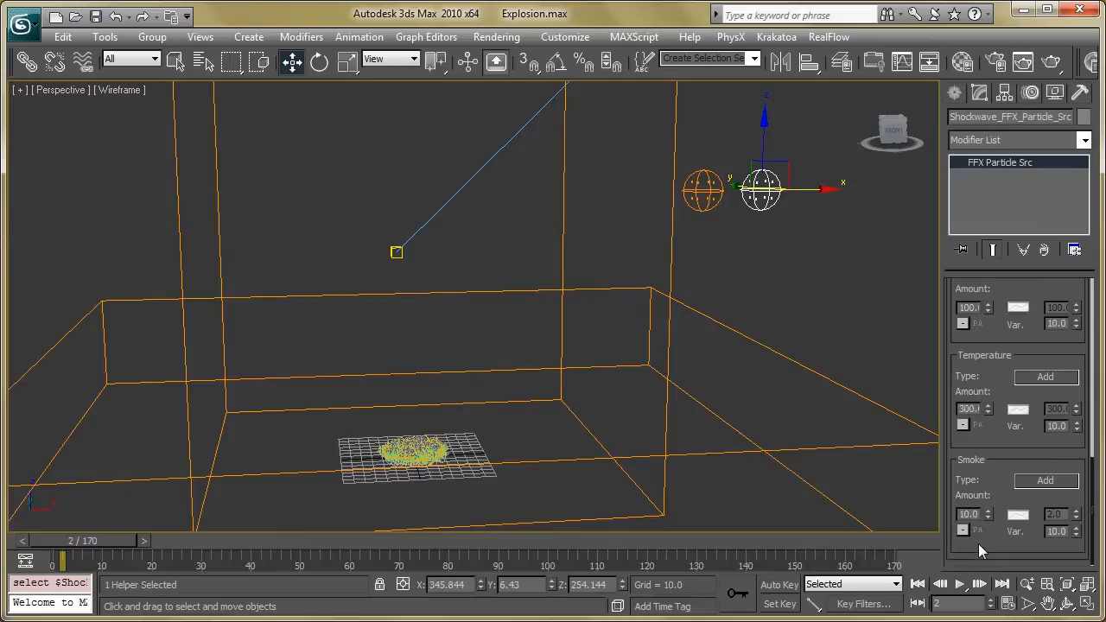
Select the Explosion_FumeFX container, open its FumeFX UI and examine the General Parameters, Output and Playback settings
{"action": "middle_click_drag", "start_coordinate": [626, 330], "coordinate": [644, 354]}
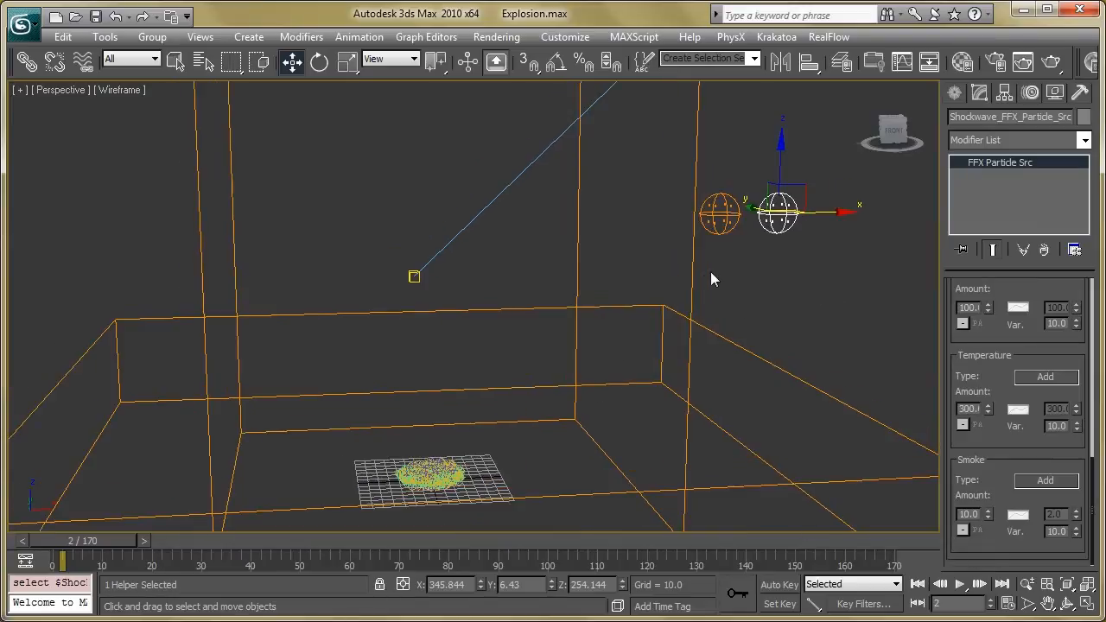
{"action": "middle_click_drag", "start_coordinate": [497, 347], "coordinate": [510, 344]}
{"action": "scroll", "coordinate": [516, 343], "scroll_direction": "down", "scroll_amount": 3}
{"action": "middle_click_drag", "start_coordinate": [592, 331], "coordinate": [612, 381]}
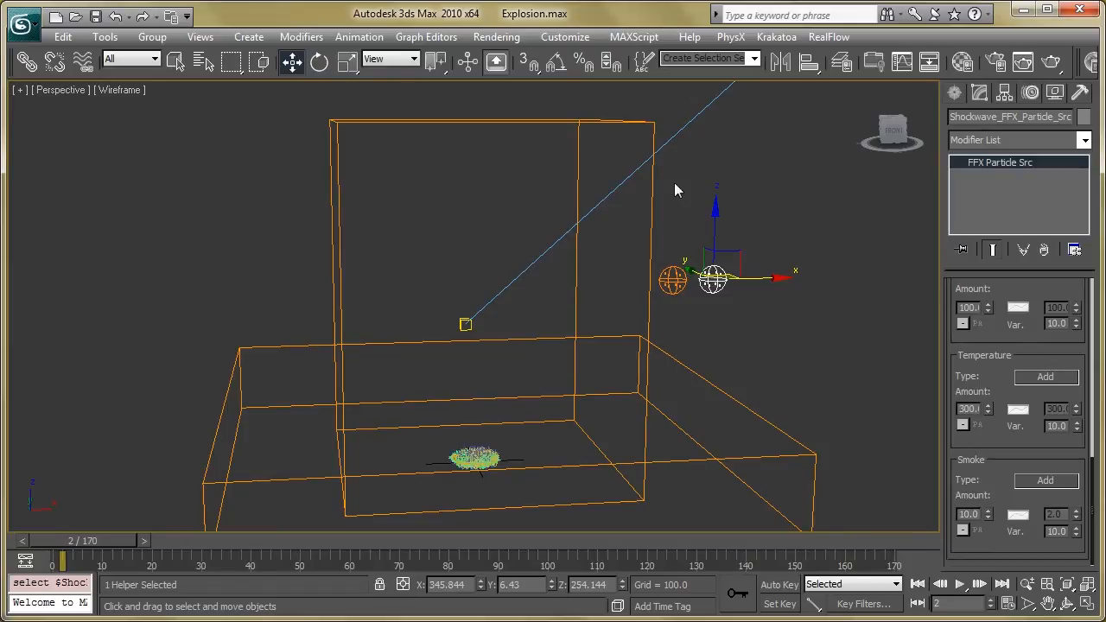
{"action": "double_click", "coordinate": [649, 241]}
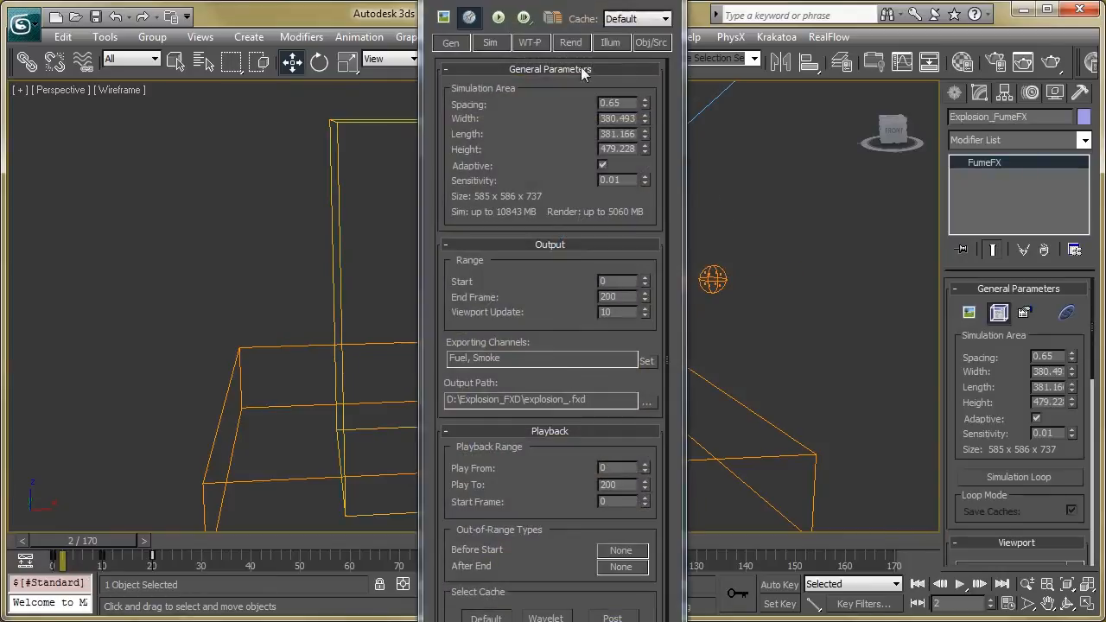
{"action": "left_click_drag", "start_coordinate": [731, 39], "coordinate": [787, 36]}
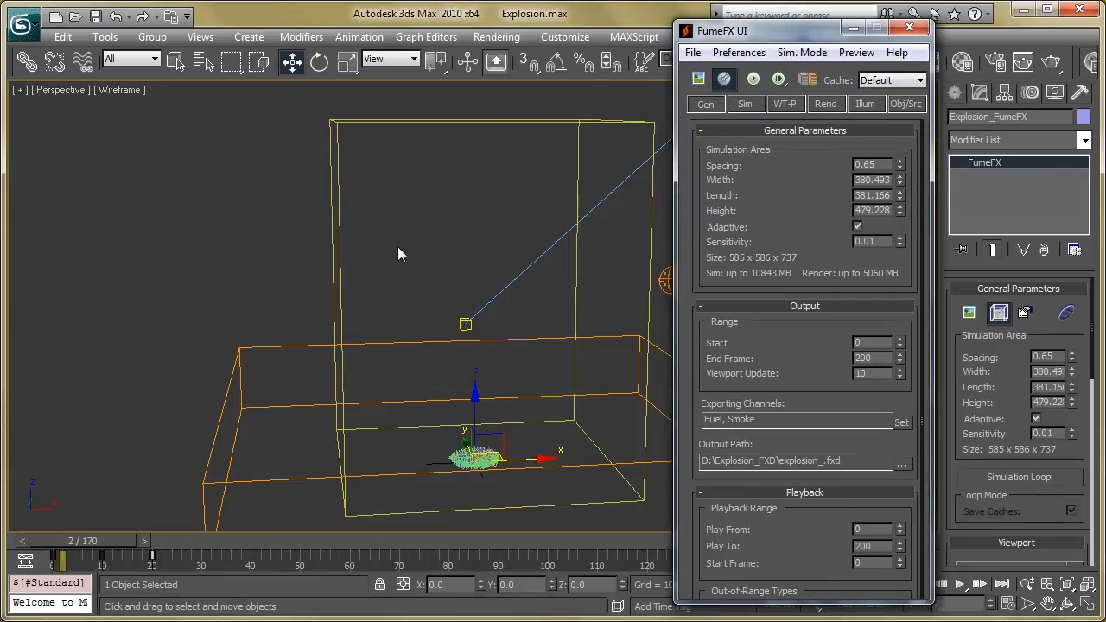
{"action": "scroll", "coordinate": [734, 244], "scroll_direction": "down", "scroll_amount": 1}
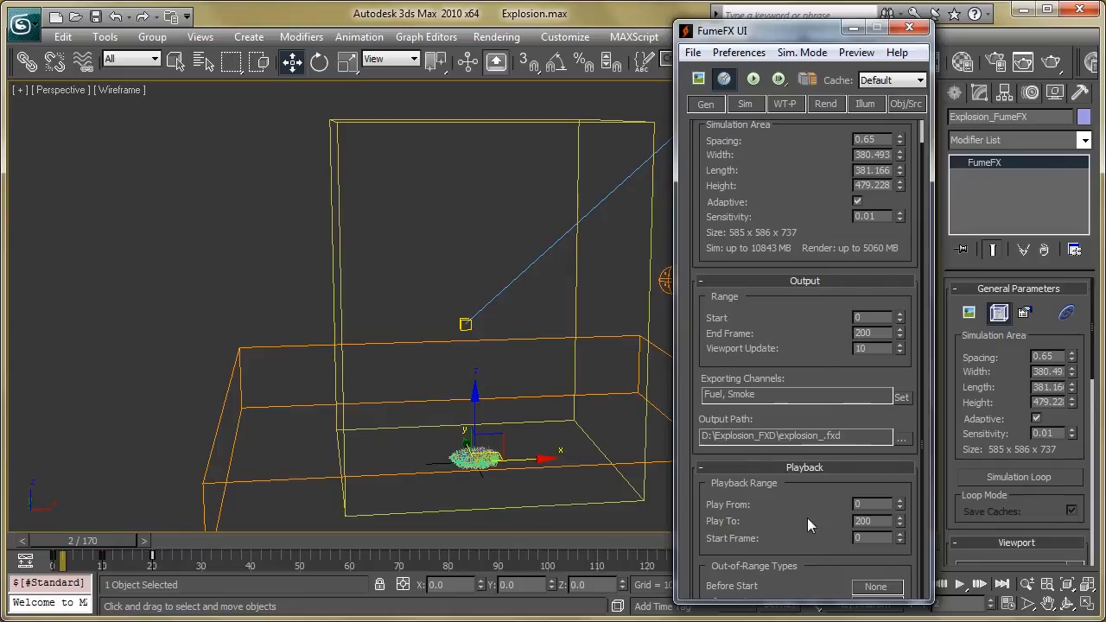
Check which objects and particle sources are assigned to the Explosion_FumeFX container
{"action": "left_click", "coordinate": [748, 106]}
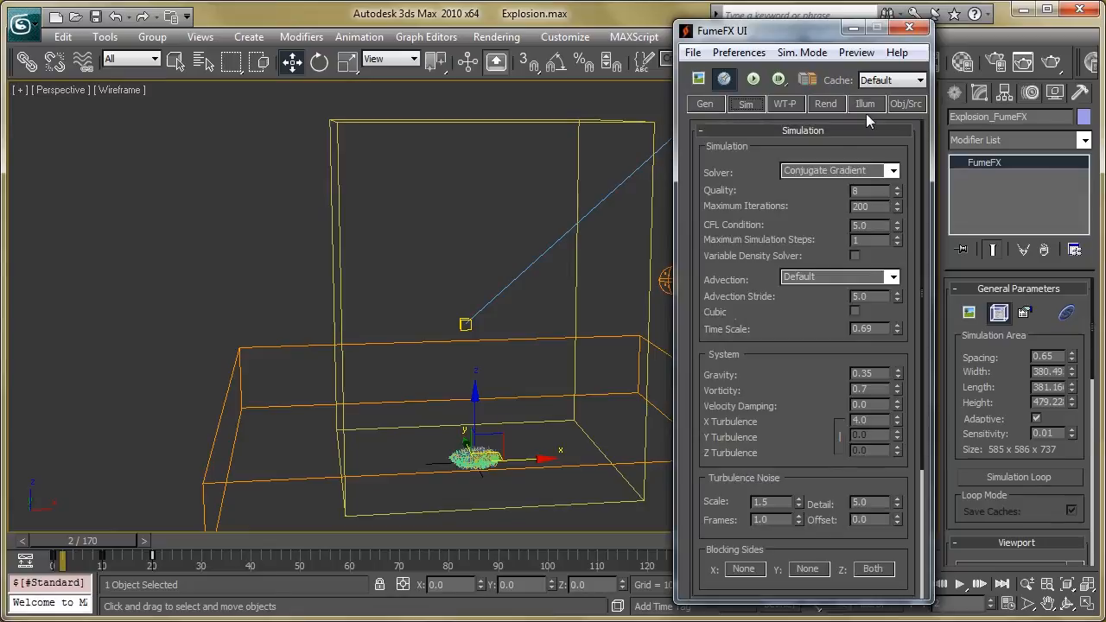
{"action": "left_click", "coordinate": [910, 108]}
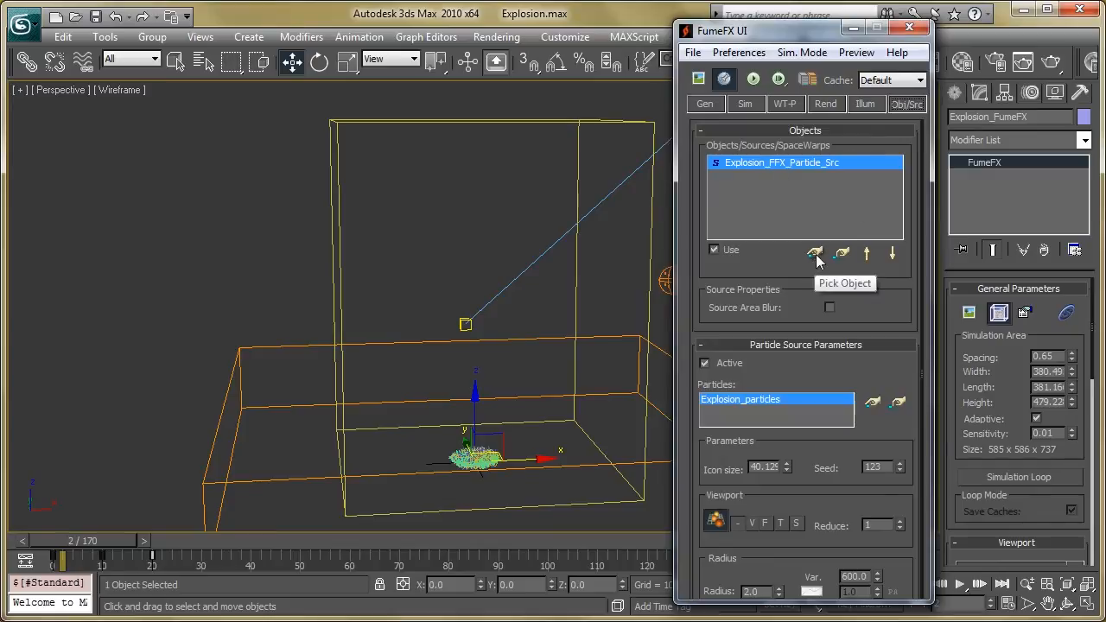
Review the Explosion_FumeFX simulation settings, from solver quality and time scale to gravity, vorticity and X Turbulence
{"action": "left_click", "coordinate": [748, 104]}
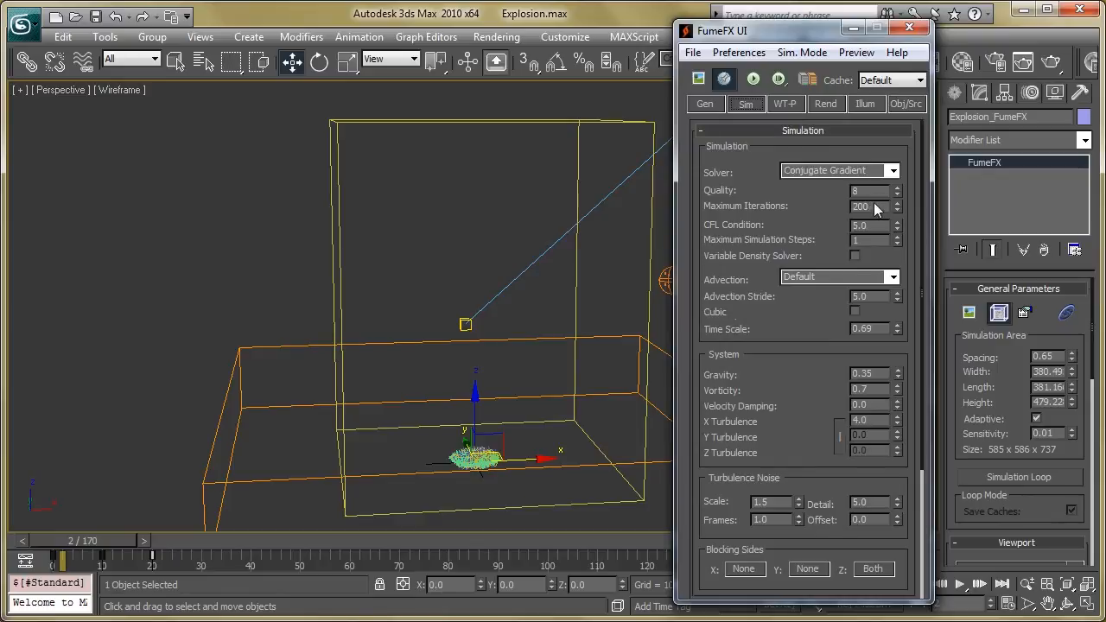
{"action": "scroll", "coordinate": [795, 325], "scroll_direction": "down", "scroll_amount": 1}
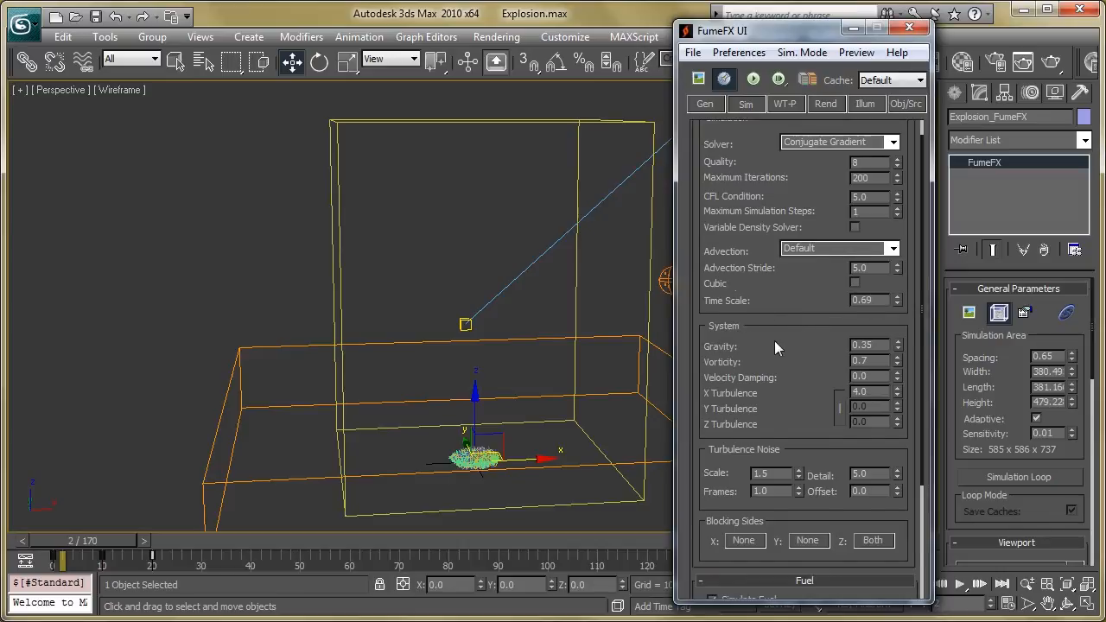
{"action": "scroll", "coordinate": [774, 340], "scroll_direction": "down", "scroll_amount": 1}
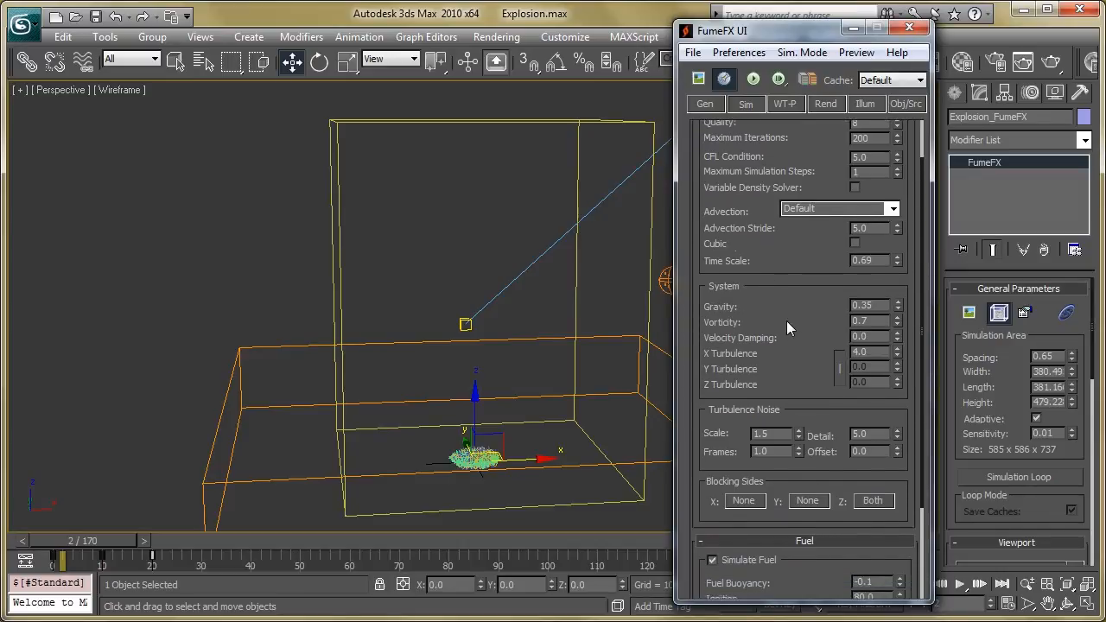
{"action": "scroll", "coordinate": [786, 321], "scroll_direction": "down", "scroll_amount": 1}
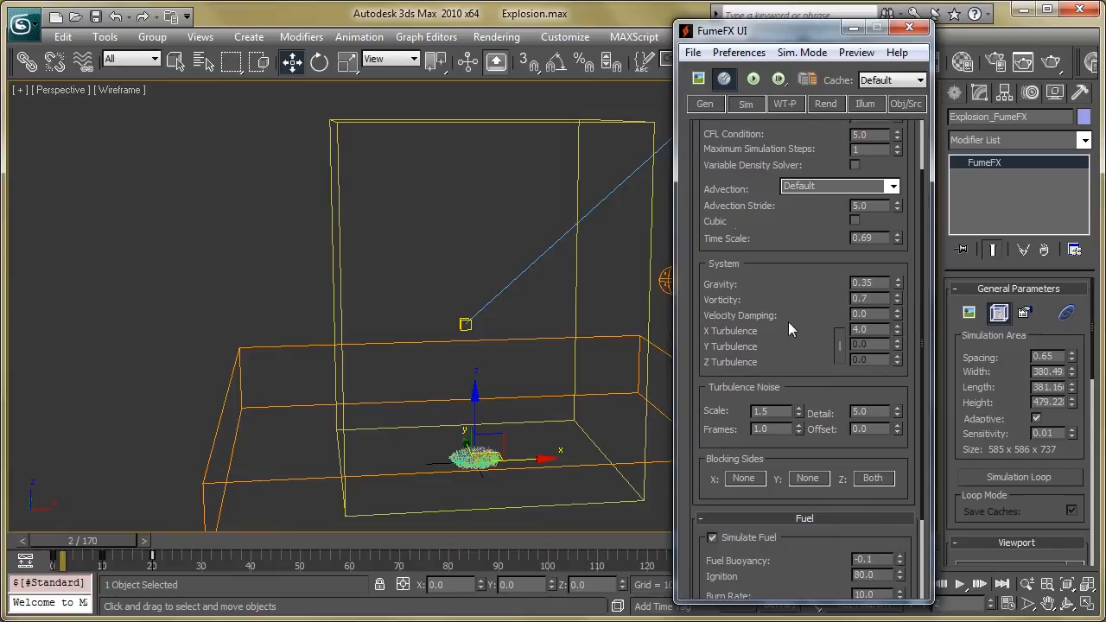
{"action": "scroll", "coordinate": [791, 321], "scroll_direction": "down", "scroll_amount": 1}
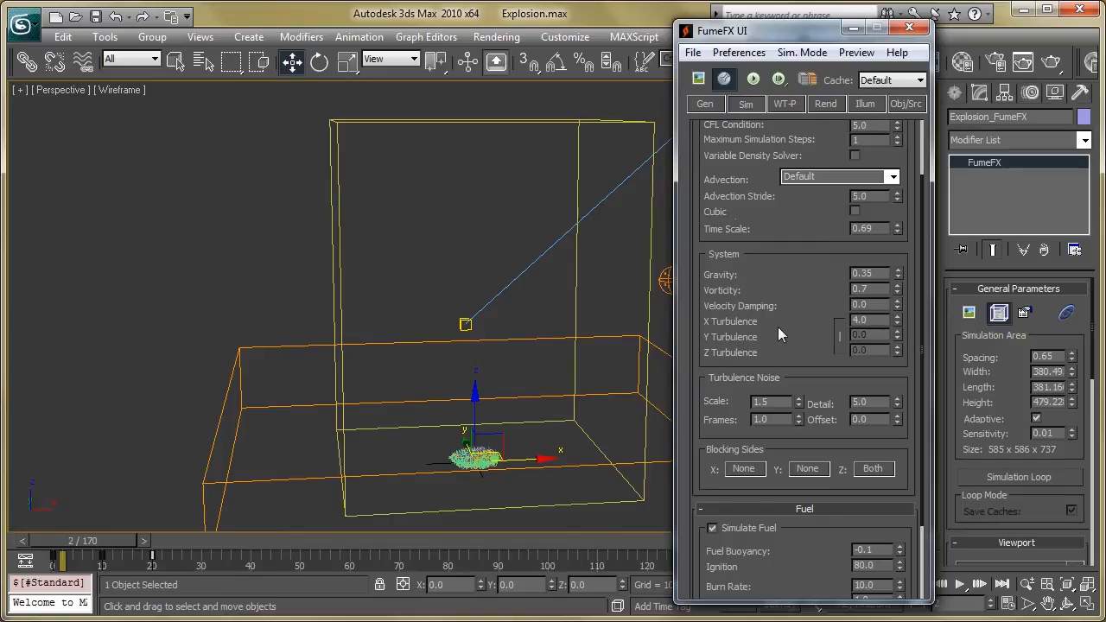
{"action": "scroll", "coordinate": [781, 319], "scroll_direction": "down", "scroll_amount": 2}
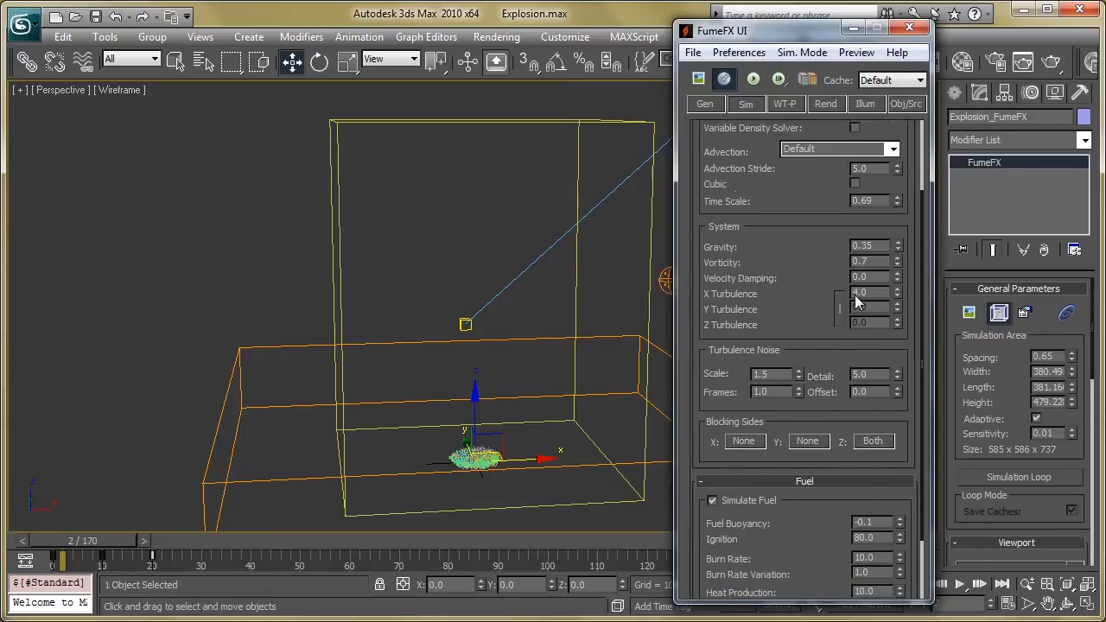
{"action": "scroll", "coordinate": [768, 347], "scroll_direction": "down", "scroll_amount": 2}
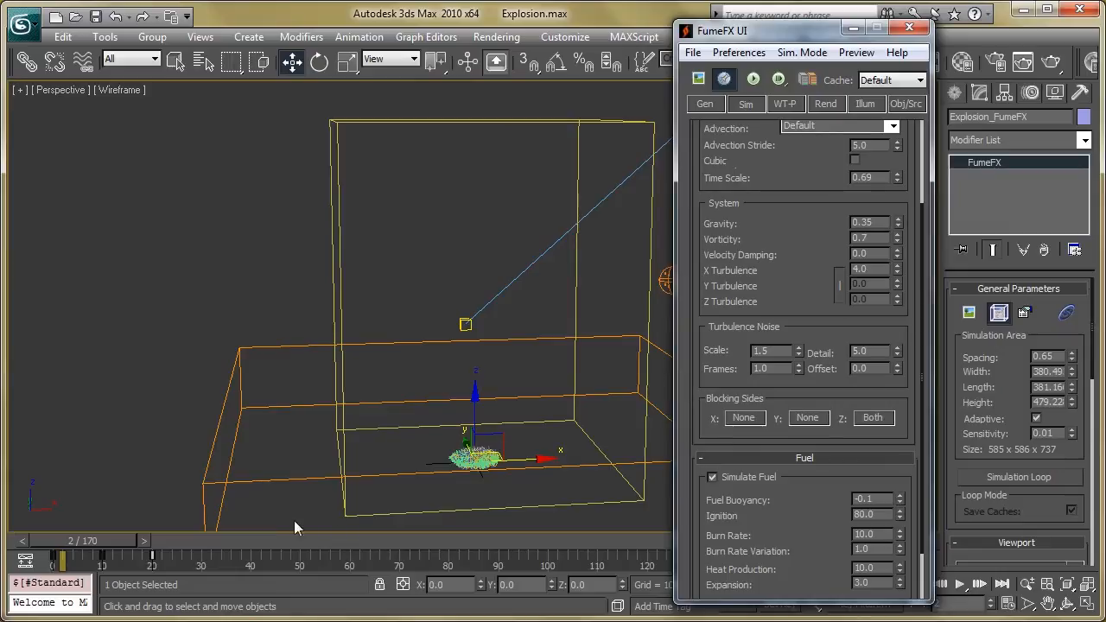
Scrub the timeline to frames 10 and 20 to inspect the animated X Turbulence, and return to frame 0
{"action": "left_click_drag", "start_coordinate": [77, 541], "coordinate": [135, 540]}
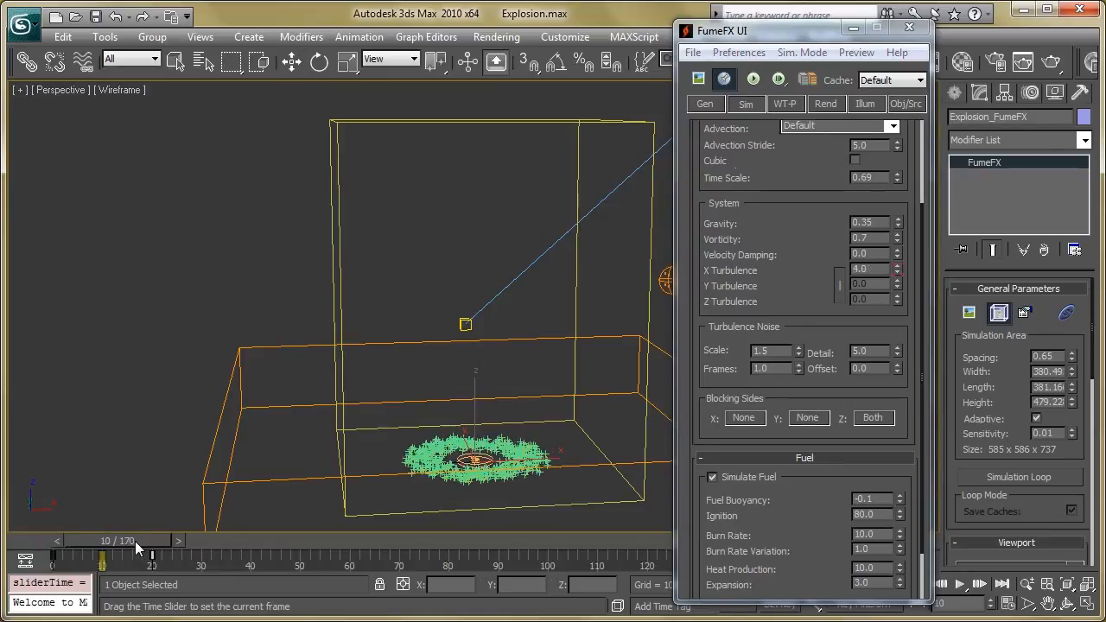
{"action": "key", "text": "w"}
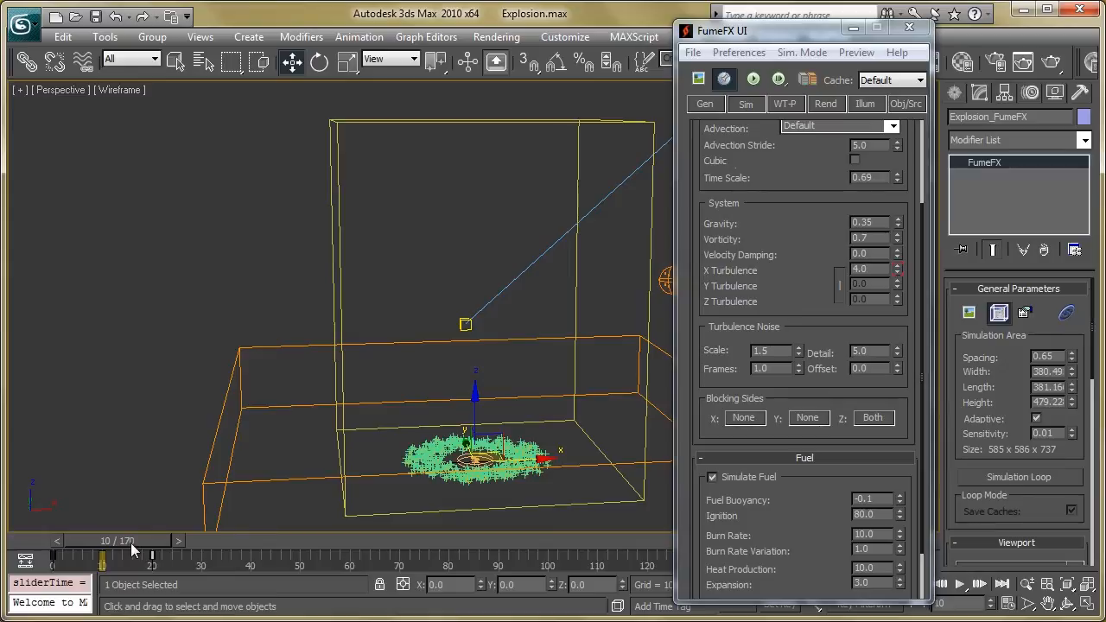
{"action": "left_click_drag", "start_coordinate": [132, 547], "coordinate": [193, 548]}
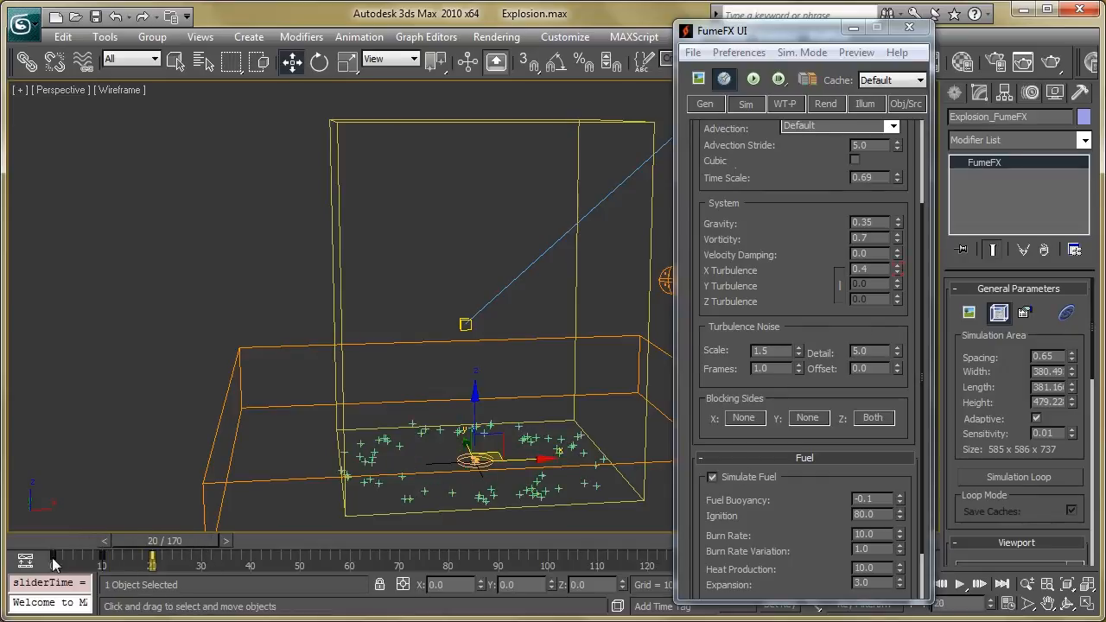
{"action": "left_click", "coordinate": [37, 540]}
Examine the Turbulence Noise, Blocking Sides and Fuel settings of the explosion simulation
{"action": "scroll", "coordinate": [807, 307], "scroll_direction": "down", "scroll_amount": 1}
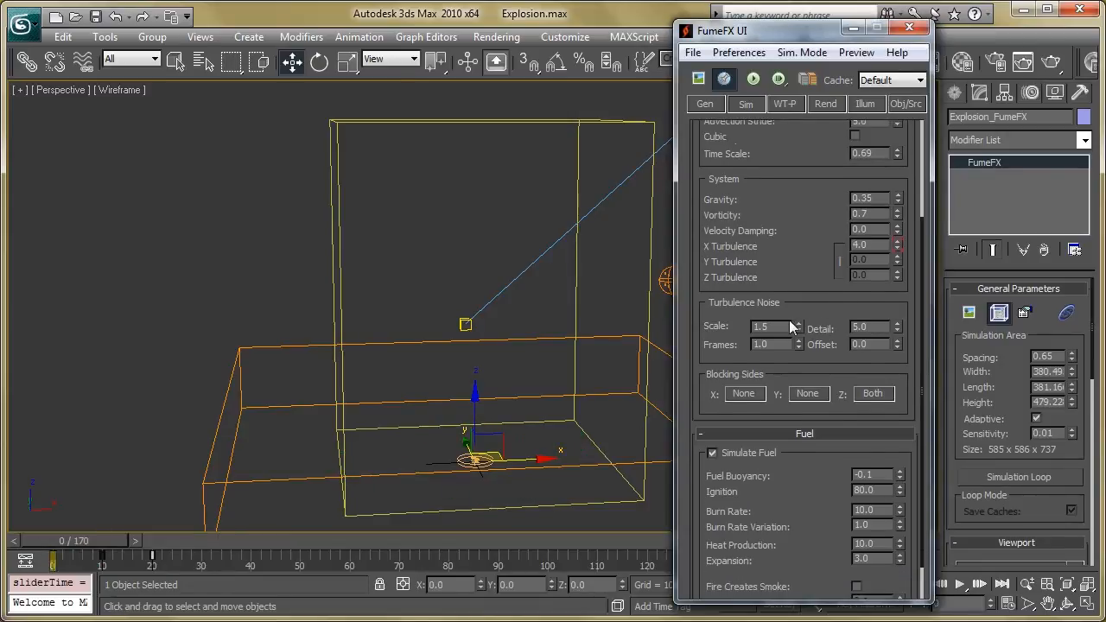
{"action": "scroll", "coordinate": [784, 305], "scroll_direction": "down", "scroll_amount": 1}
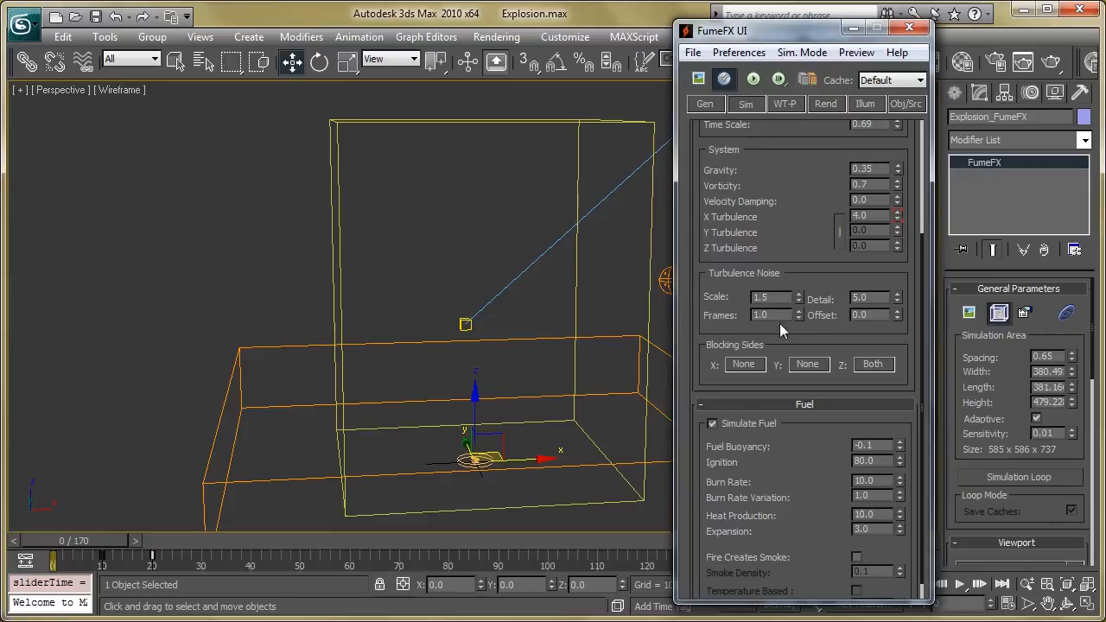
{"action": "scroll", "coordinate": [848, 300], "scroll_direction": "down", "scroll_amount": 1}
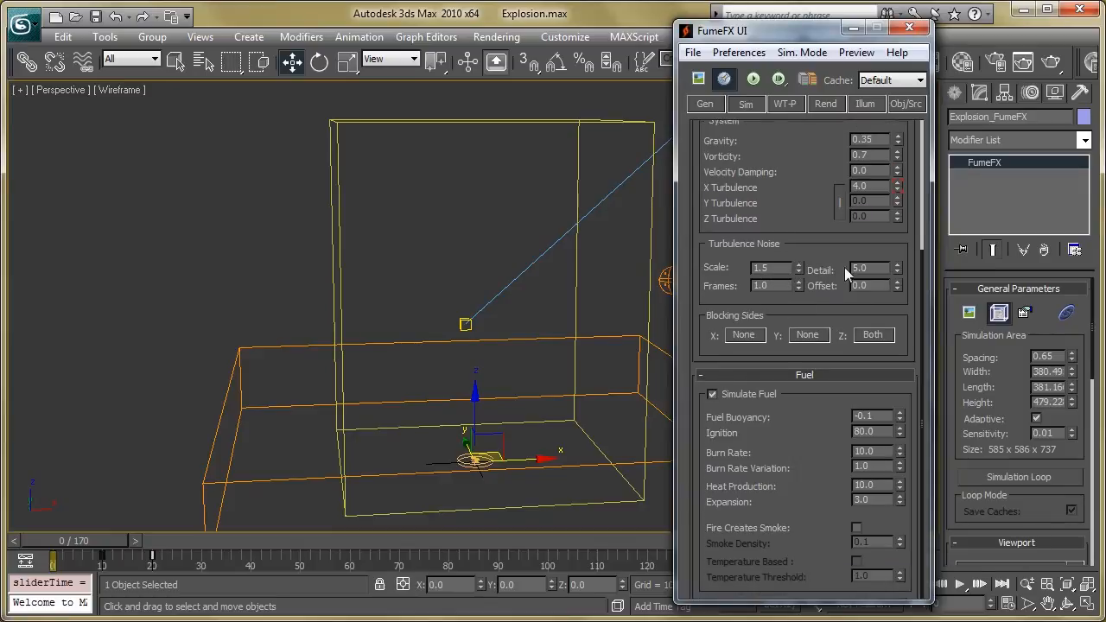
Examine the explosion simulation's Fuel, Smoke and Temperature settings, and return to the Solver and System settings
{"action": "scroll", "coordinate": [833, 234], "scroll_direction": "down", "scroll_amount": 1}
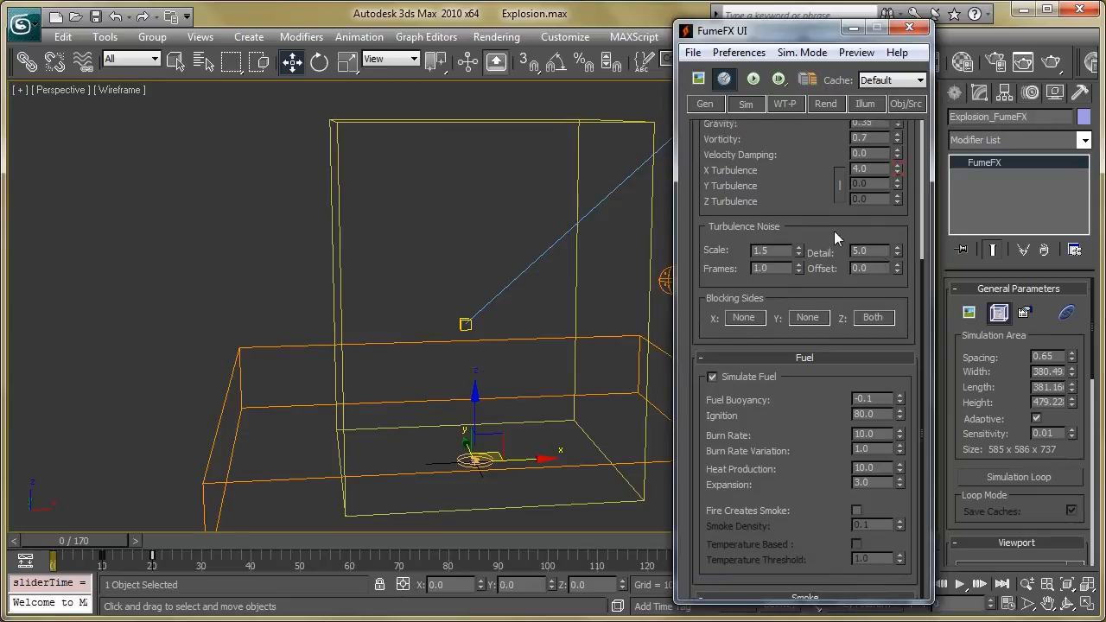
{"action": "scroll", "coordinate": [812, 337], "scroll_direction": "down", "scroll_amount": 6}
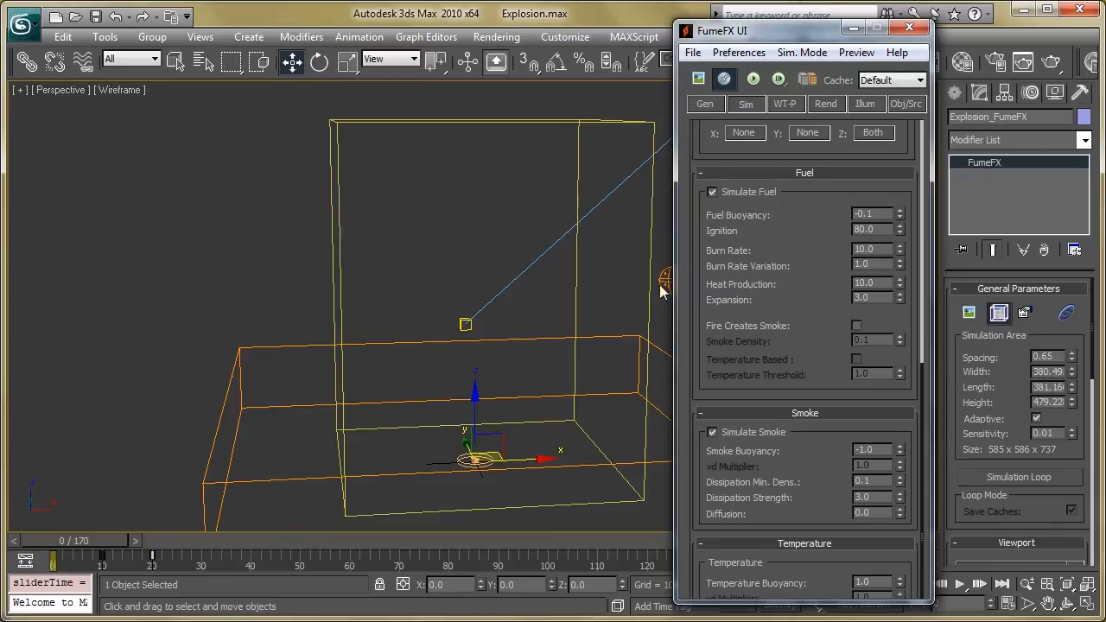
{"action": "middle_click_drag", "start_coordinate": [615, 290], "coordinate": [591, 279]}
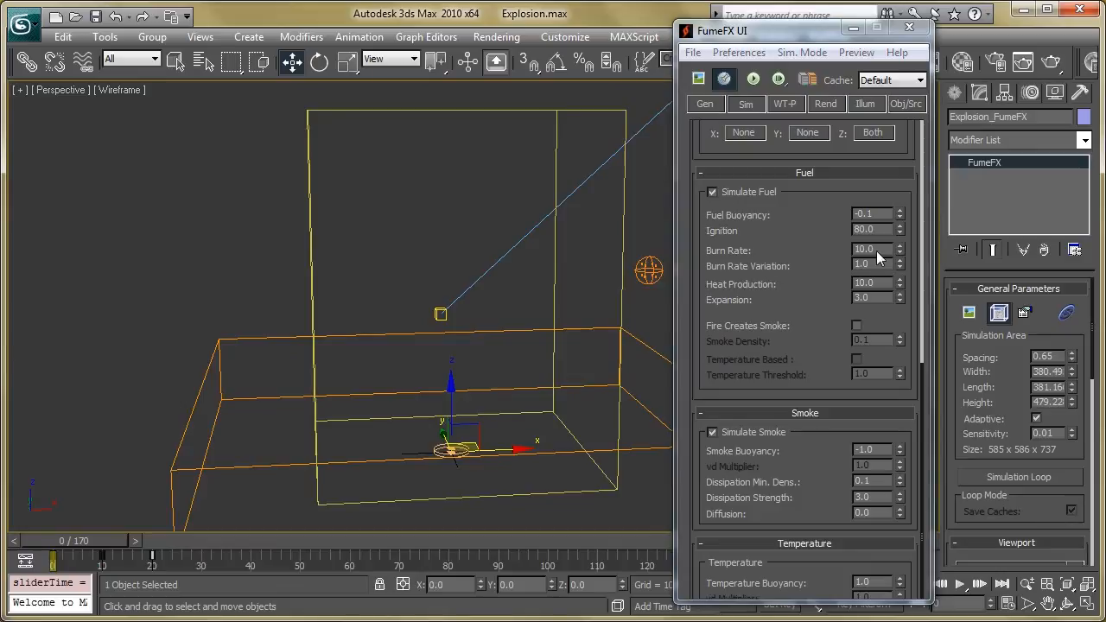
{"action": "scroll", "coordinate": [786, 333], "scroll_direction": "down", "scroll_amount": 2}
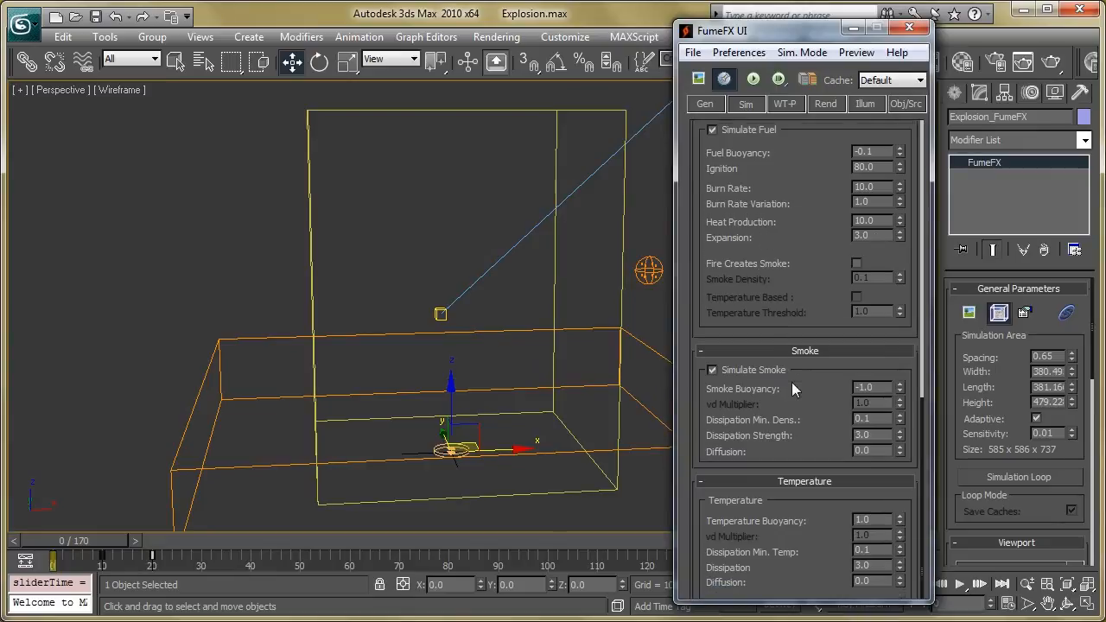
{"action": "scroll", "coordinate": [791, 382], "scroll_direction": "up", "scroll_amount": 3}
{"action": "scroll", "coordinate": [796, 376], "scroll_direction": "down", "scroll_amount": 3}
{"action": "scroll", "coordinate": [830, 280], "scroll_direction": "up", "scroll_amount": 12}
{"action": "scroll", "coordinate": [788, 367], "scroll_direction": "up", "scroll_amount": 5}
{"action": "scroll", "coordinate": [801, 463], "scroll_direction": "up", "scroll_amount": 2}
{"action": "scroll", "coordinate": [802, 418], "scroll_direction": "down", "scroll_amount": 2}
{"action": "scroll", "coordinate": [805, 464], "scroll_direction": "up", "scroll_amount": 2}
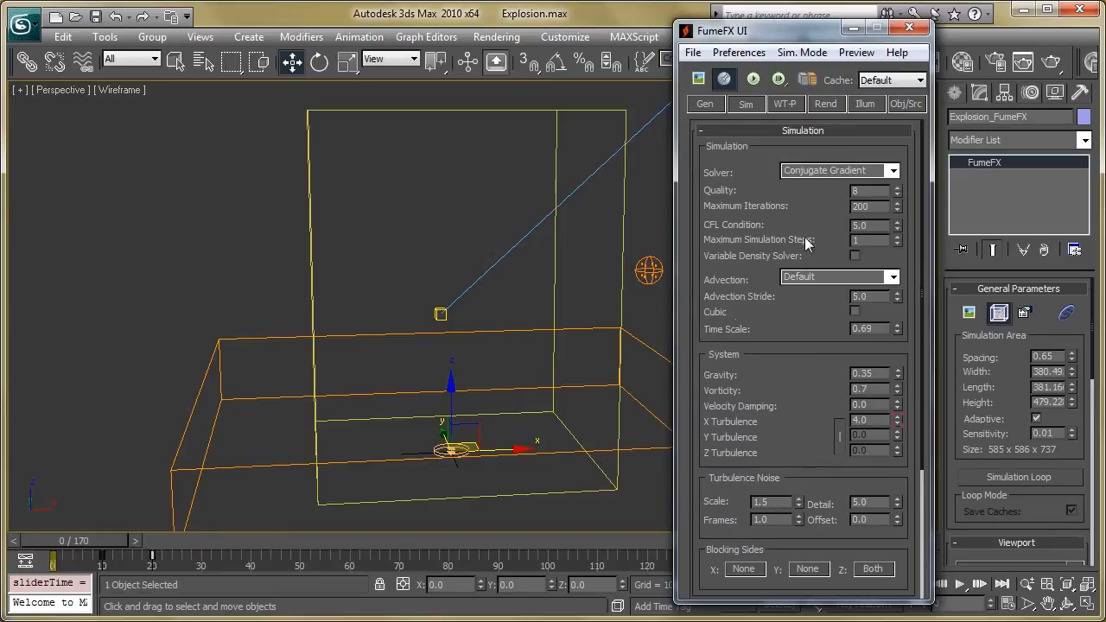
Start the default simulation, open an enlarged output preview beside the settings, and move the timeline to frame 36
{"action": "left_click", "coordinate": [753, 79]}
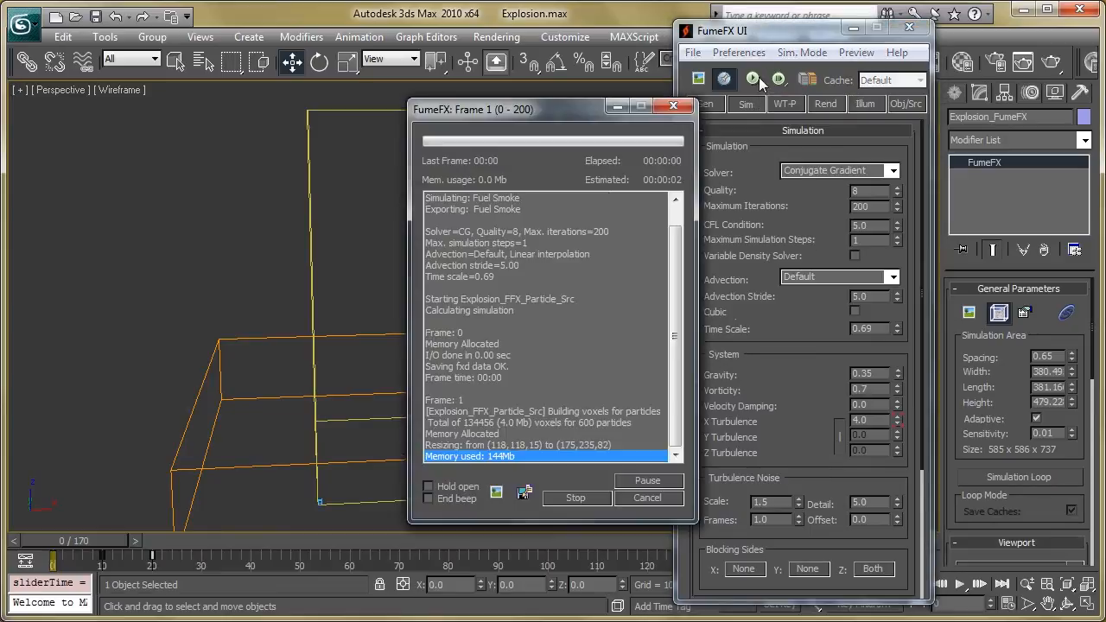
{"action": "left_click", "coordinate": [696, 78]}
{"action": "left_click_drag", "start_coordinate": [557, 210], "coordinate": [165, 110]}
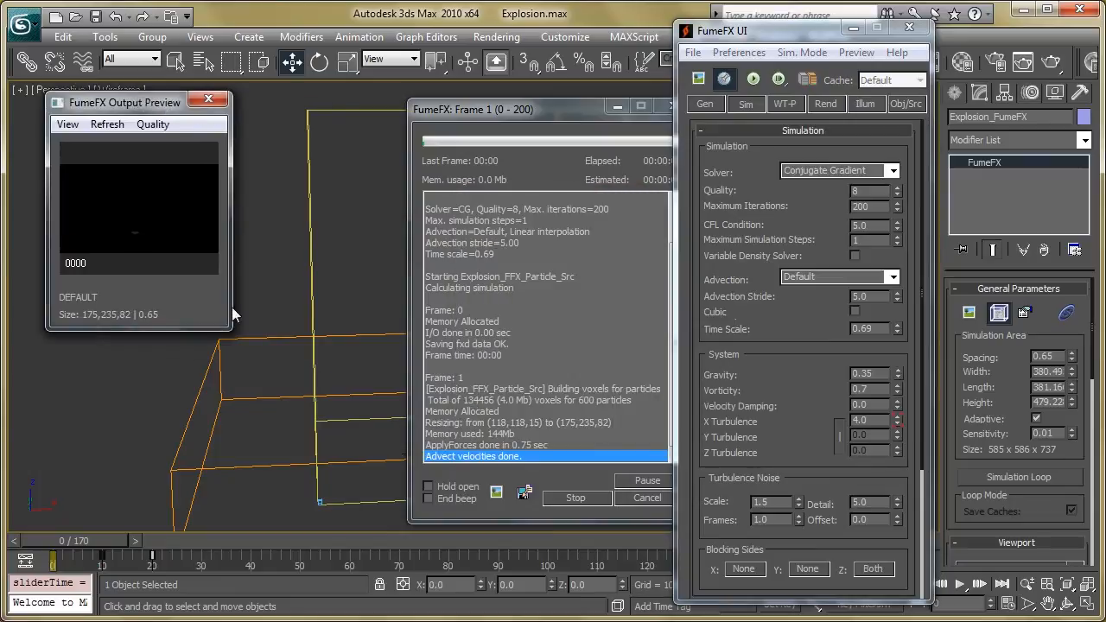
{"action": "left_click_drag", "start_coordinate": [232, 330], "coordinate": [357, 464]}
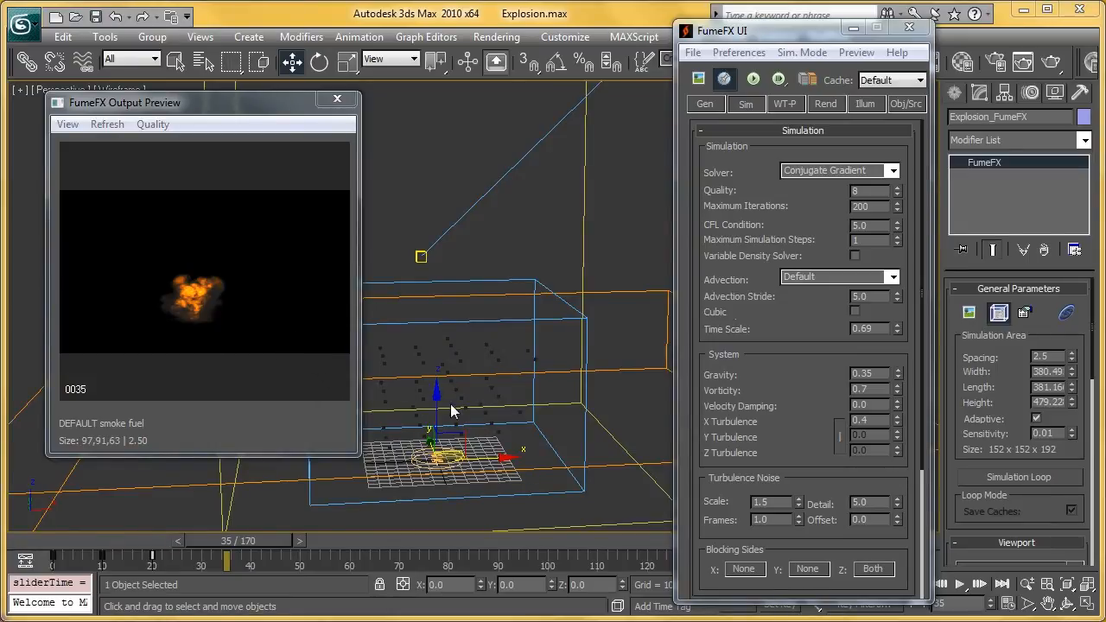
{"action": "left_click_drag", "start_coordinate": [235, 546], "coordinate": [243, 548]}
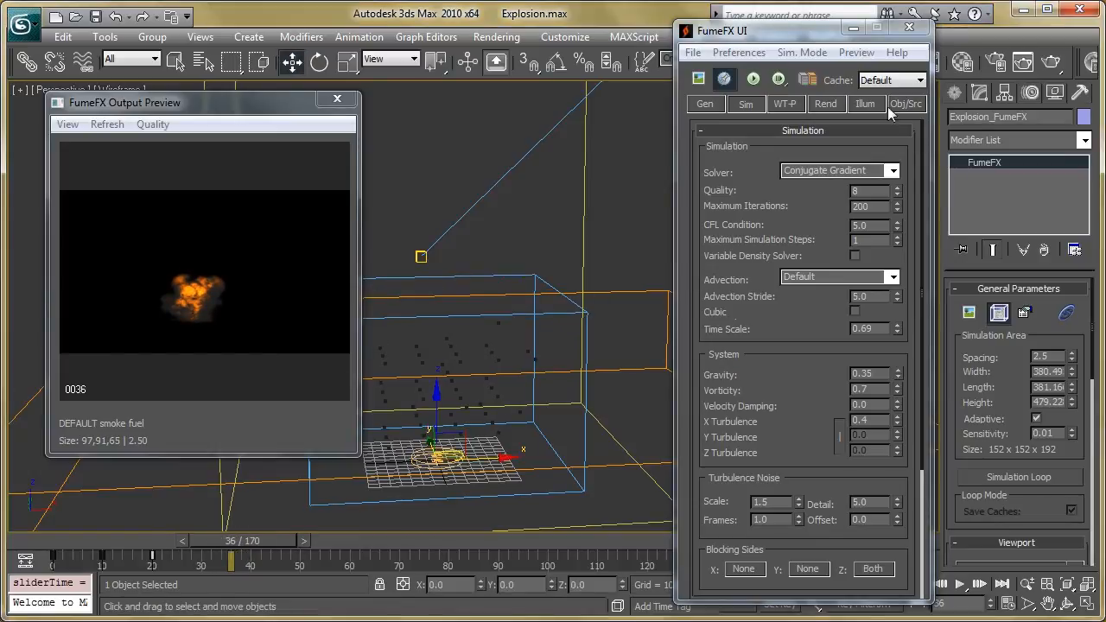
Review the container's rendering settings down to the Fire section and open the fire colour gradient
{"action": "left_click", "coordinate": [825, 104]}
{"action": "scroll", "coordinate": [853, 364], "scroll_direction": "down", "scroll_amount": 3}
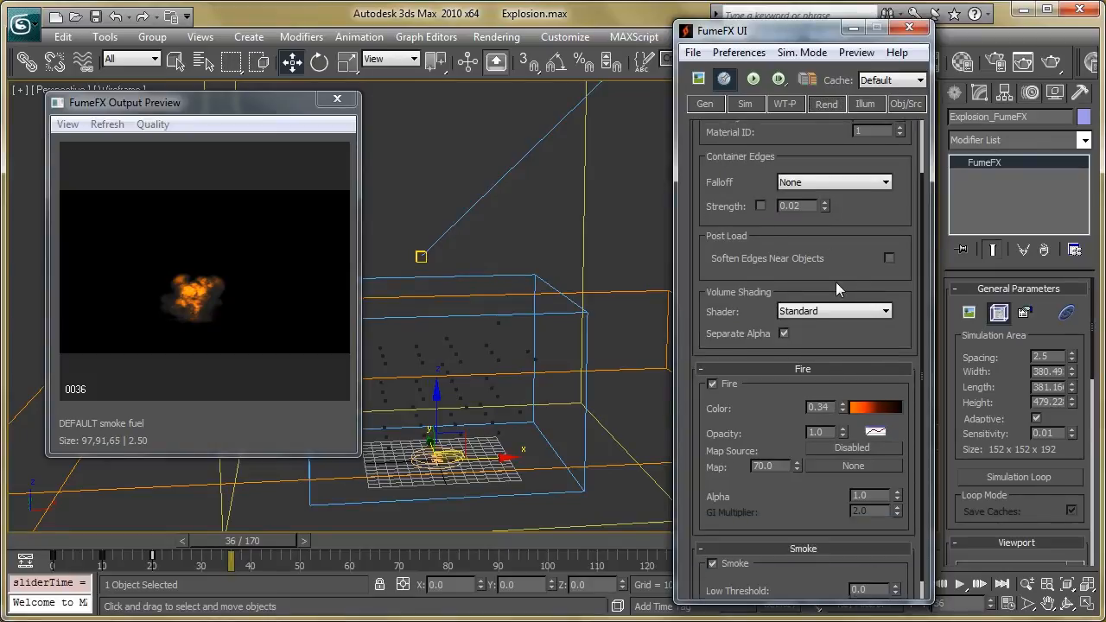
{"action": "scroll", "coordinate": [836, 490], "scroll_direction": "down", "scroll_amount": 3}
{"action": "scroll", "coordinate": [835, 489], "scroll_direction": "down", "scroll_amount": 1}
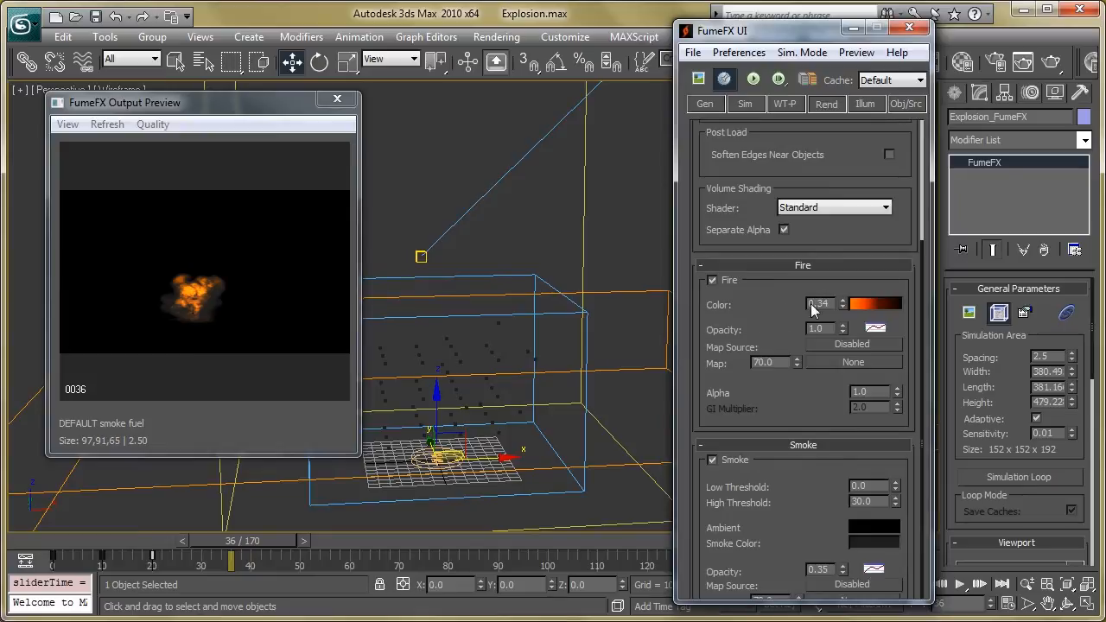
{"action": "left_click", "coordinate": [859, 309]}
{"action": "left_click_drag", "start_coordinate": [519, 276], "coordinate": [718, 274]}
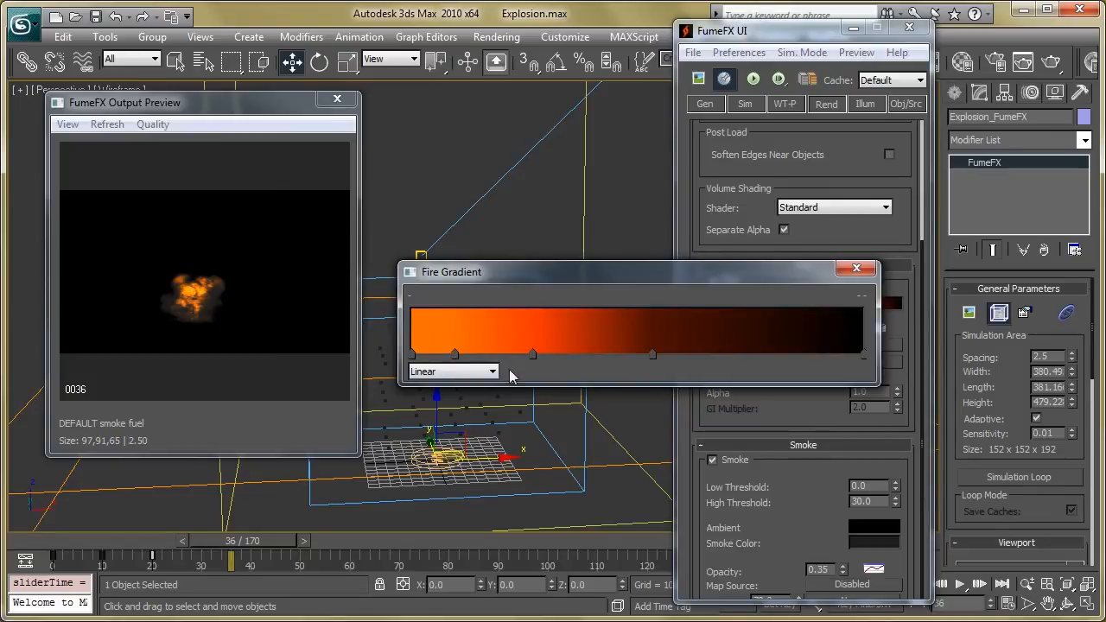
Inspect the colours of the first four keys in the Fire Gradient, and close the gradient
{"action": "double_click", "coordinate": [412, 361]}
{"action": "left_click_drag", "start_coordinate": [412, 29], "coordinate": [526, 65]}
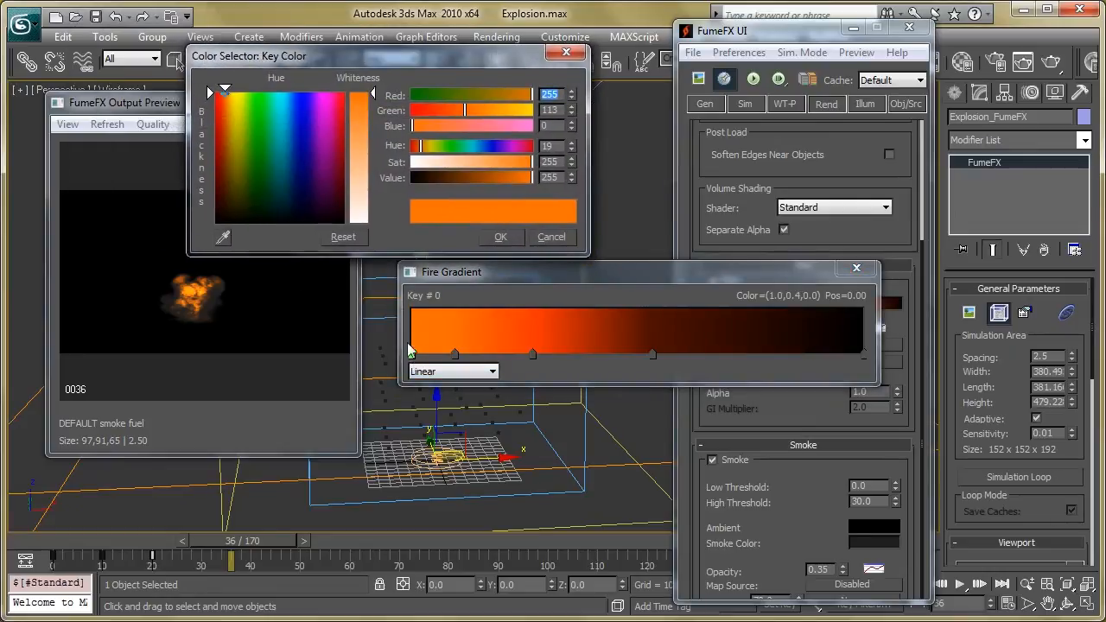
{"action": "left_click", "coordinate": [502, 237]}
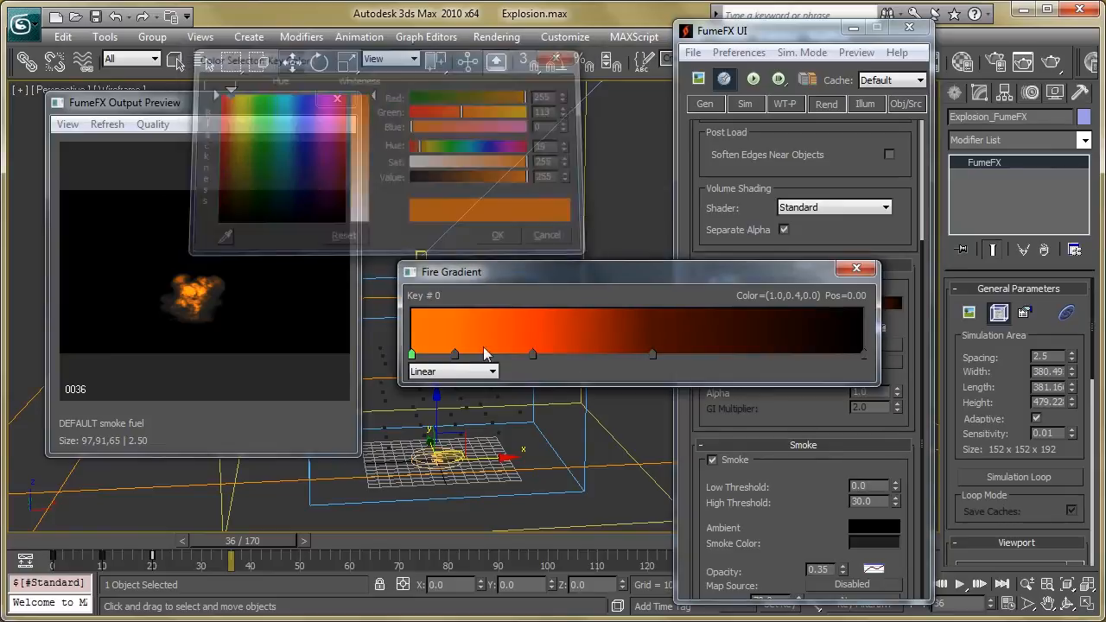
{"action": "double_click", "coordinate": [455, 355]}
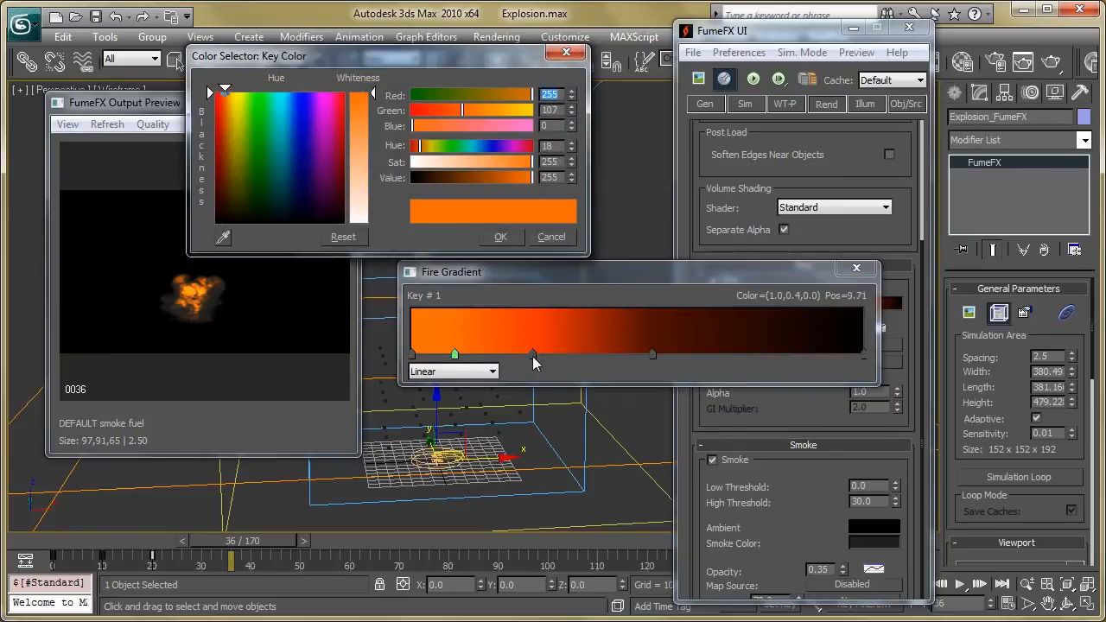
{"action": "left_click", "coordinate": [550, 239]}
{"action": "double_click", "coordinate": [532, 356]}
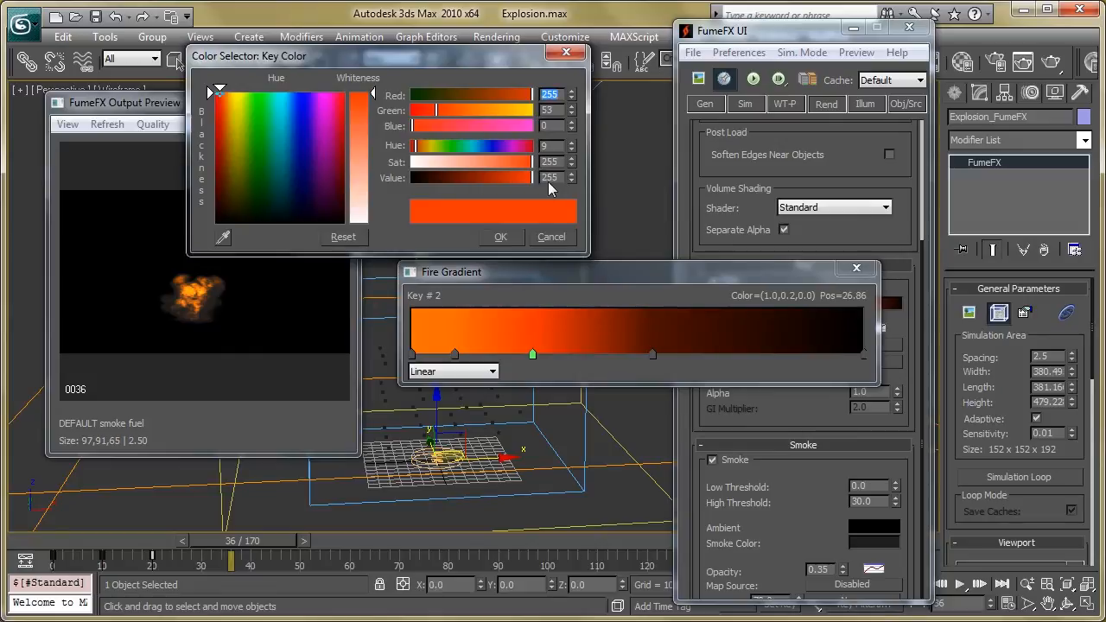
{"action": "left_click", "coordinate": [520, 243]}
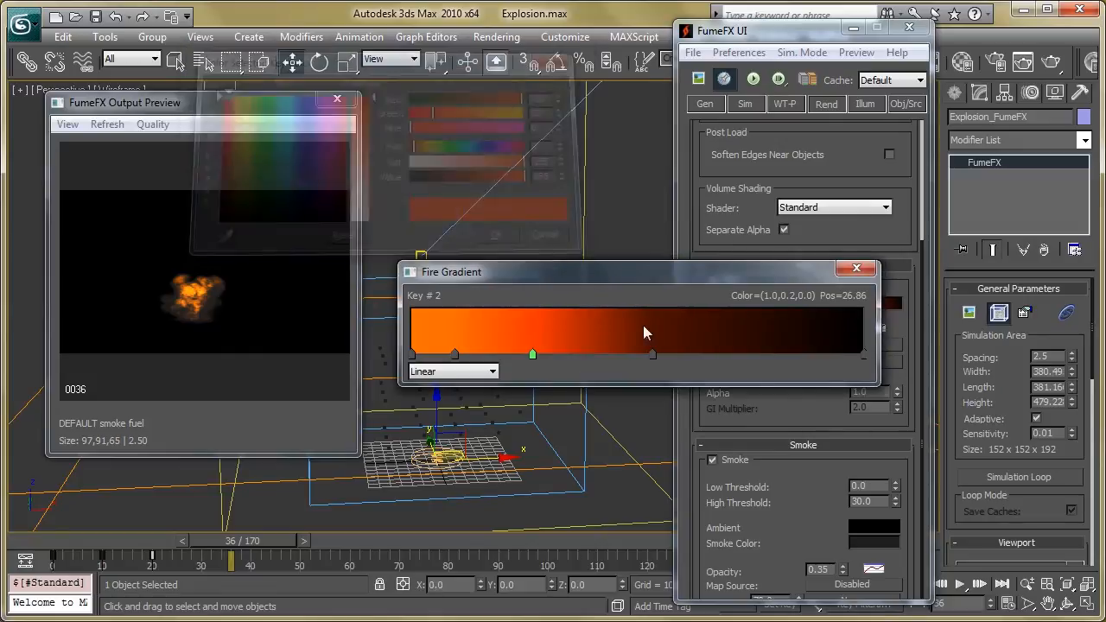
{"action": "double_click", "coordinate": [652, 357]}
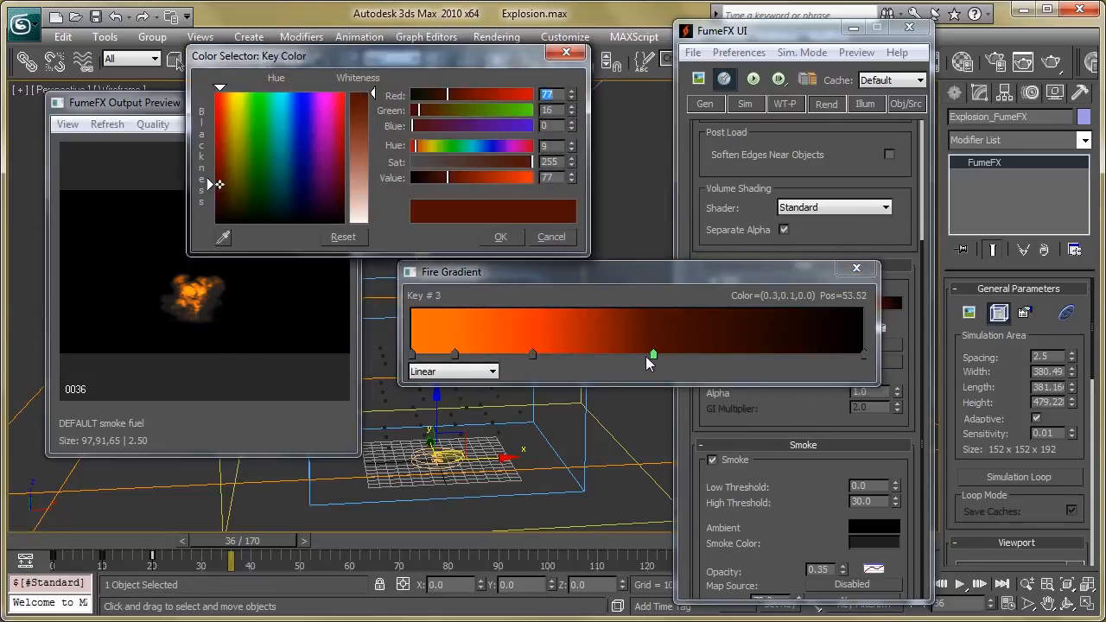
{"action": "left_click", "coordinate": [506, 241]}
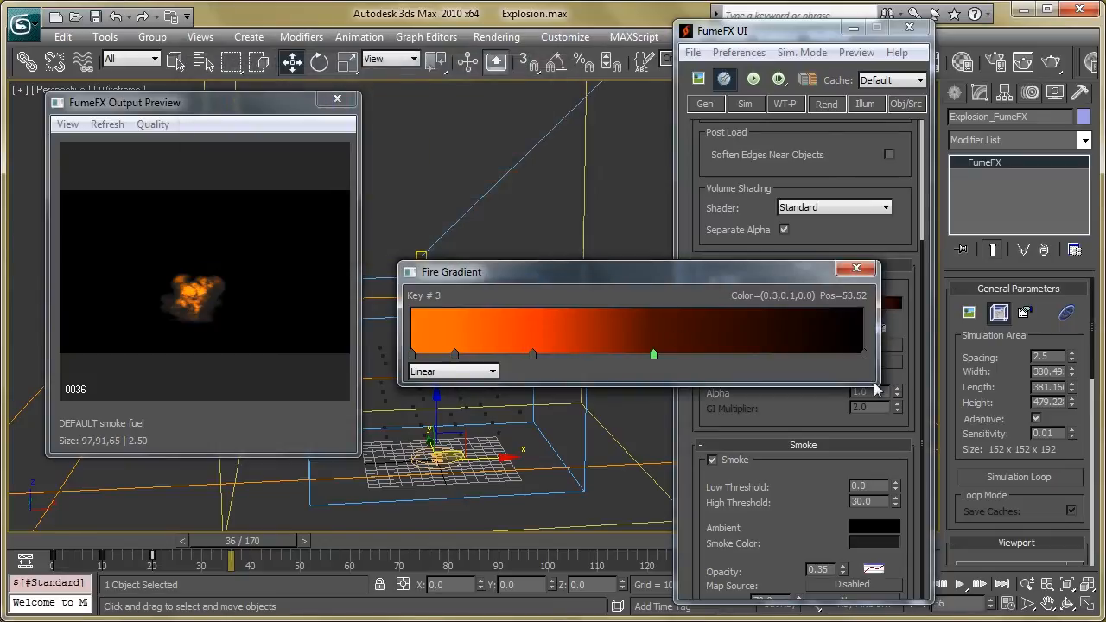
{"action": "left_click", "coordinate": [868, 269]}
Review the Smoke rendering settings and inspect the smoke colour's RGB values
{"action": "scroll", "coordinate": [803, 277], "scroll_direction": "down", "scroll_amount": 3}
{"action": "scroll", "coordinate": [803, 276], "scroll_direction": "down", "scroll_amount": 1}
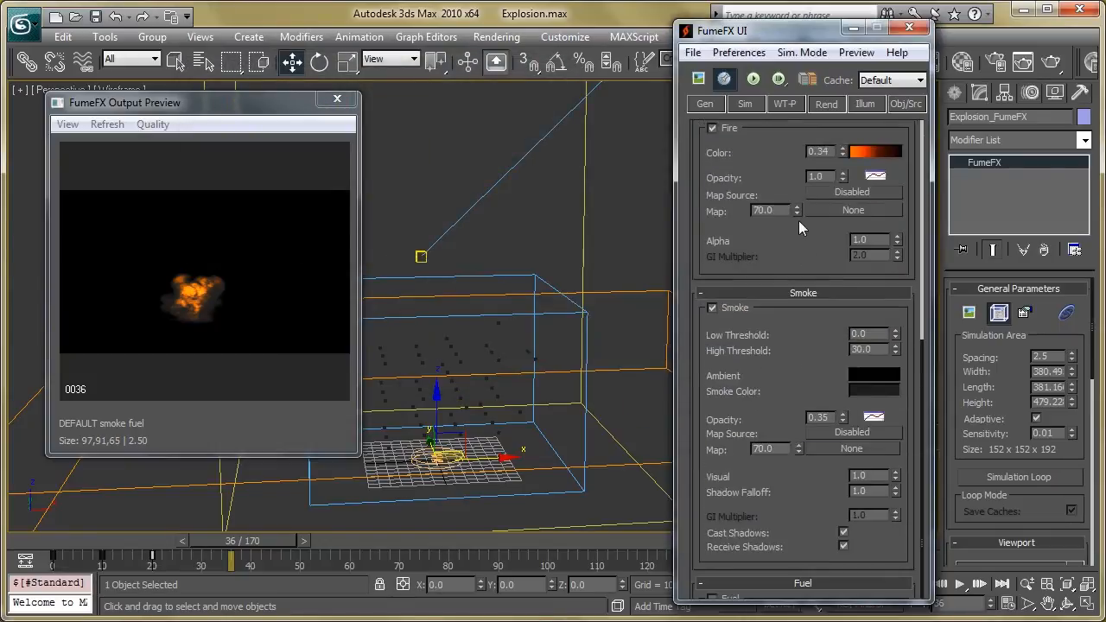
{"action": "left_click", "coordinate": [883, 386]}
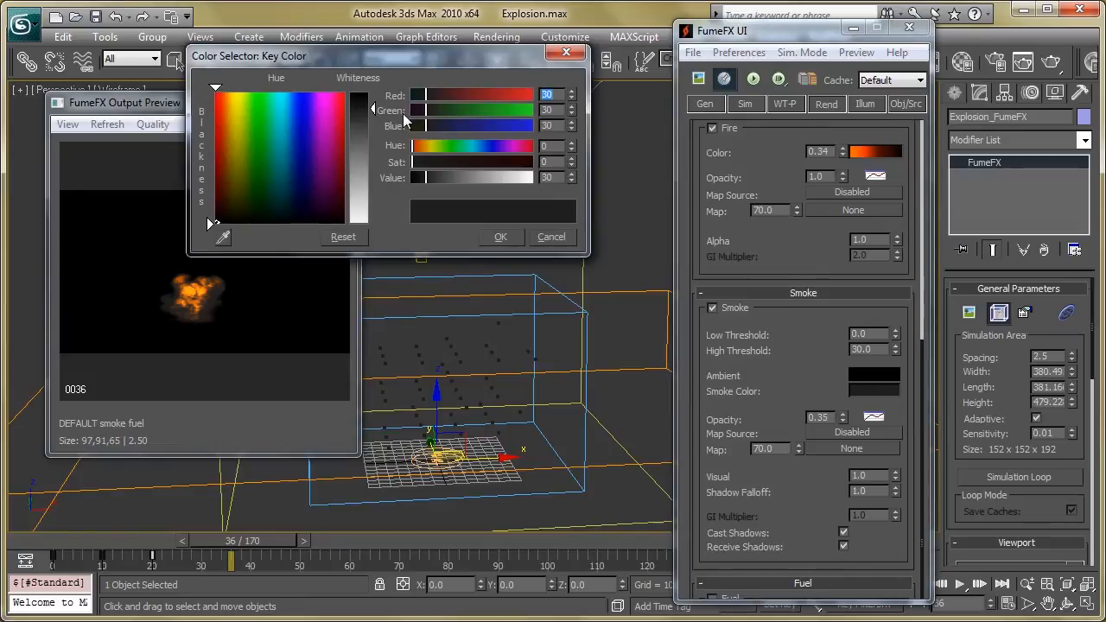
{"action": "left_click", "coordinate": [501, 238]}
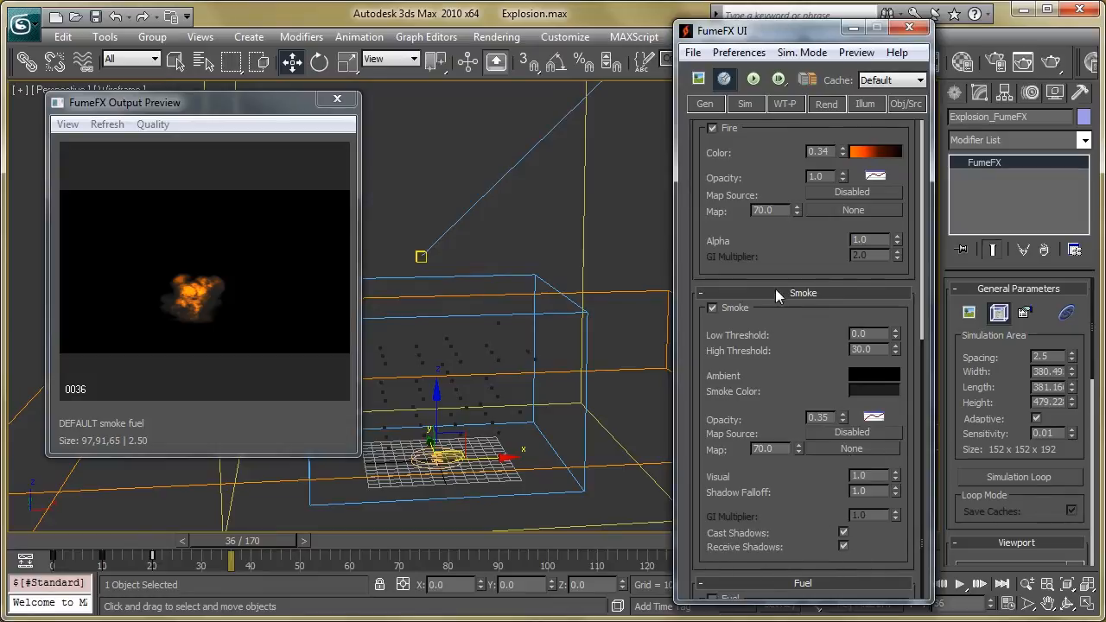
Check the container's illumination settings and assigned lights, and select Spot01 in the scene to inspect its position
{"action": "left_click", "coordinate": [866, 104]}
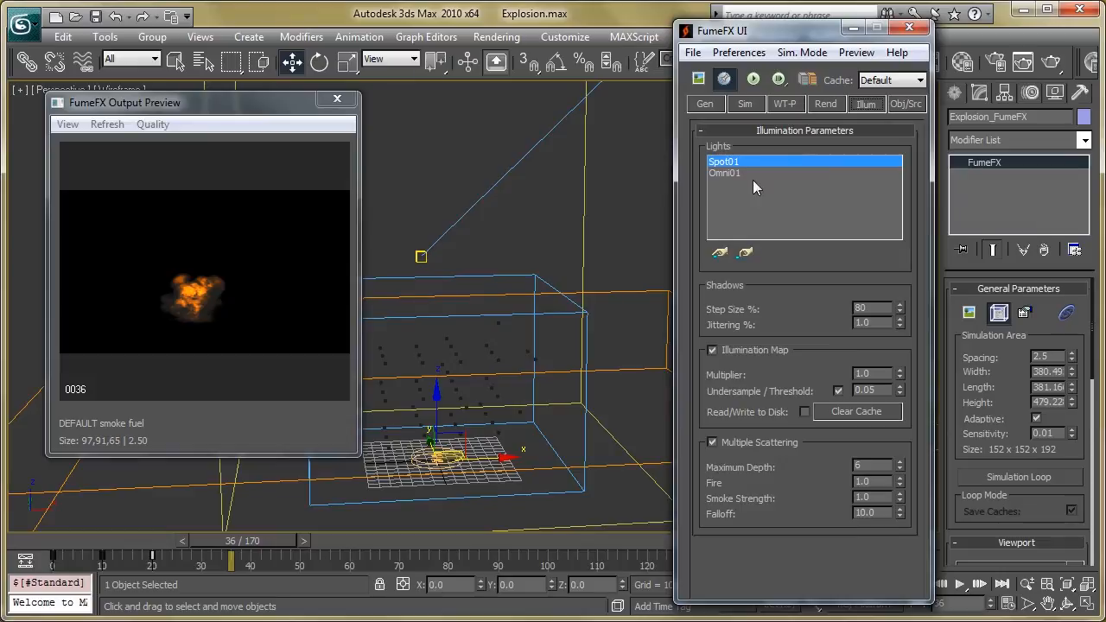
{"action": "left_click", "coordinate": [442, 139]}
{"action": "scroll", "coordinate": [527, 220], "scroll_direction": "down", "scroll_amount": 5}
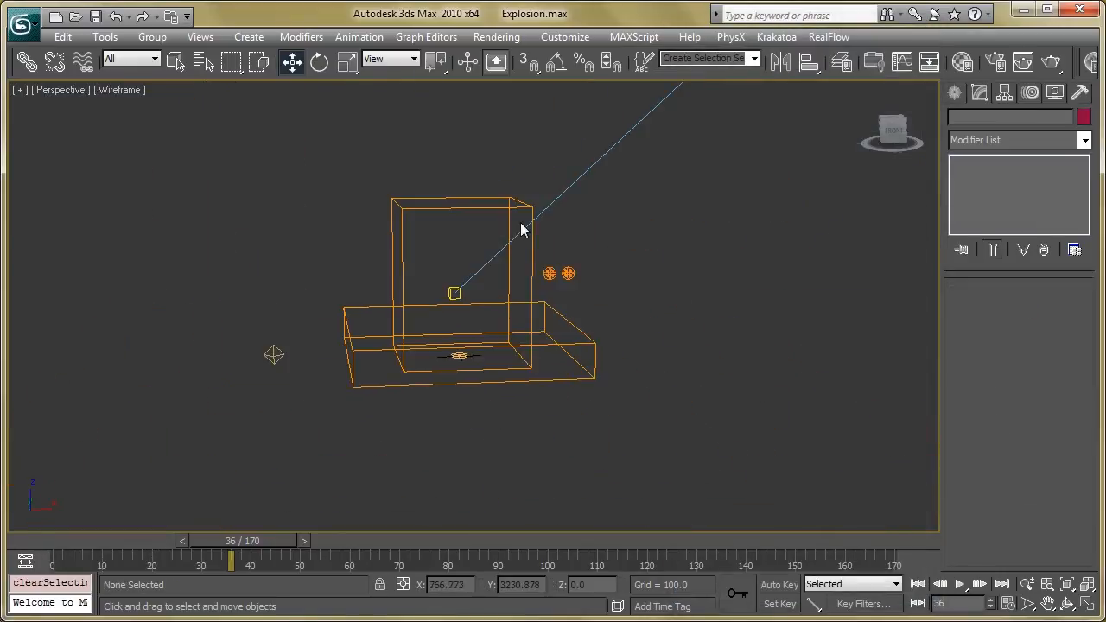
{"action": "middle_click_drag", "start_coordinate": [521, 229], "coordinate": [493, 328]}
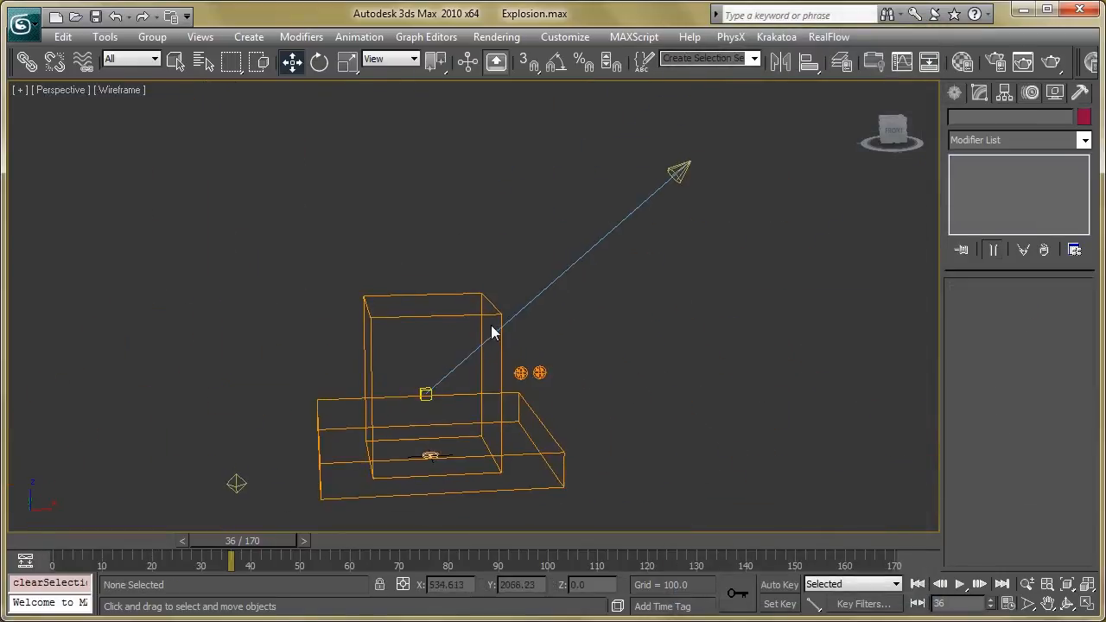
{"action": "left_click", "coordinate": [679, 178]}
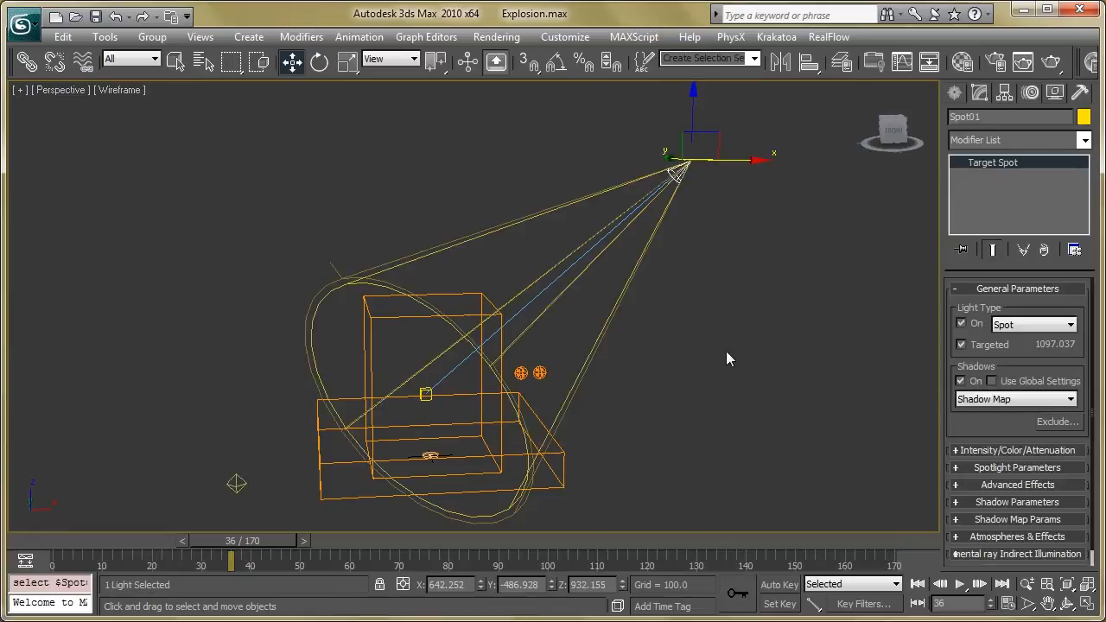
{"action": "middle_click_drag", "start_coordinate": [371, 402], "coordinate": [362, 365]}
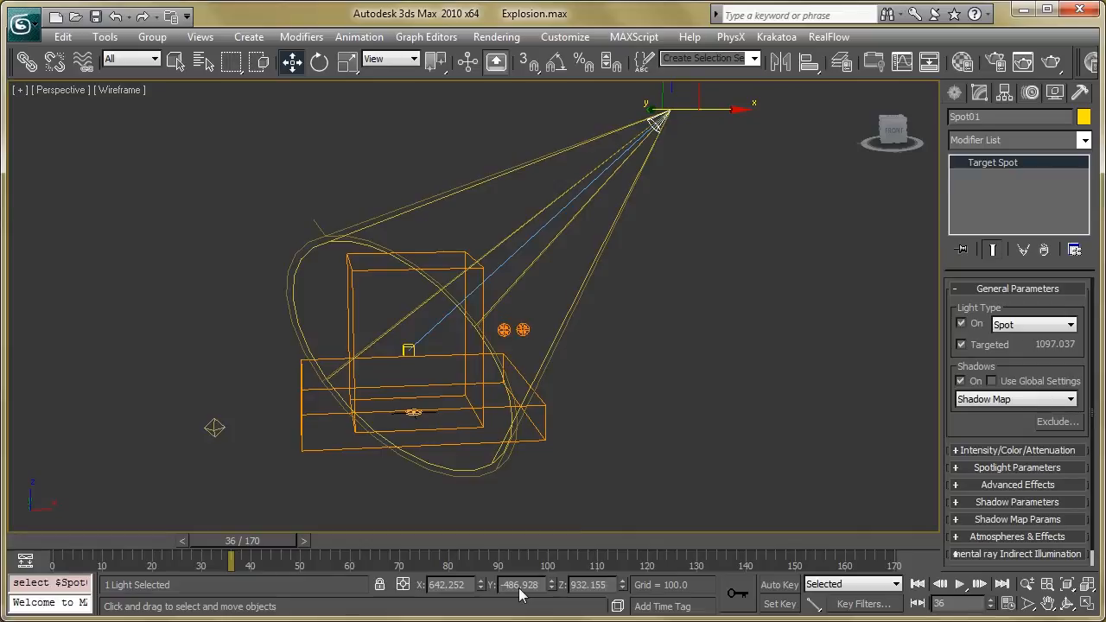
{"action": "middle_click_drag", "start_coordinate": [790, 227], "coordinate": [782, 266]}
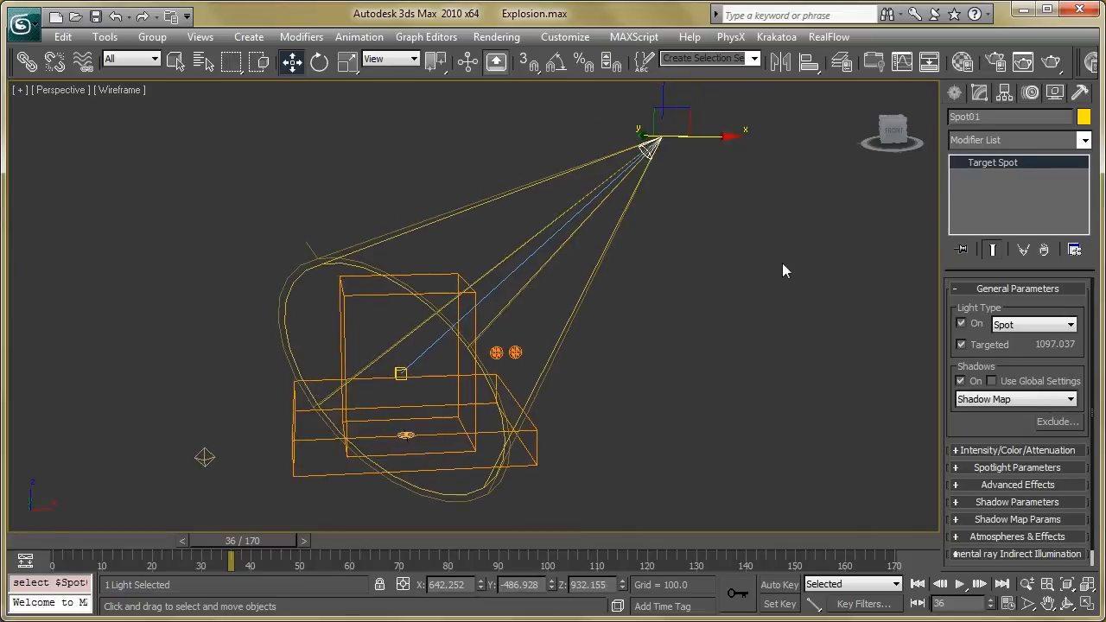
Review Spot01's intensity, attenuation and shadow parameters, check its target's position, and clear the selection
{"action": "left_click", "coordinate": [987, 448]}
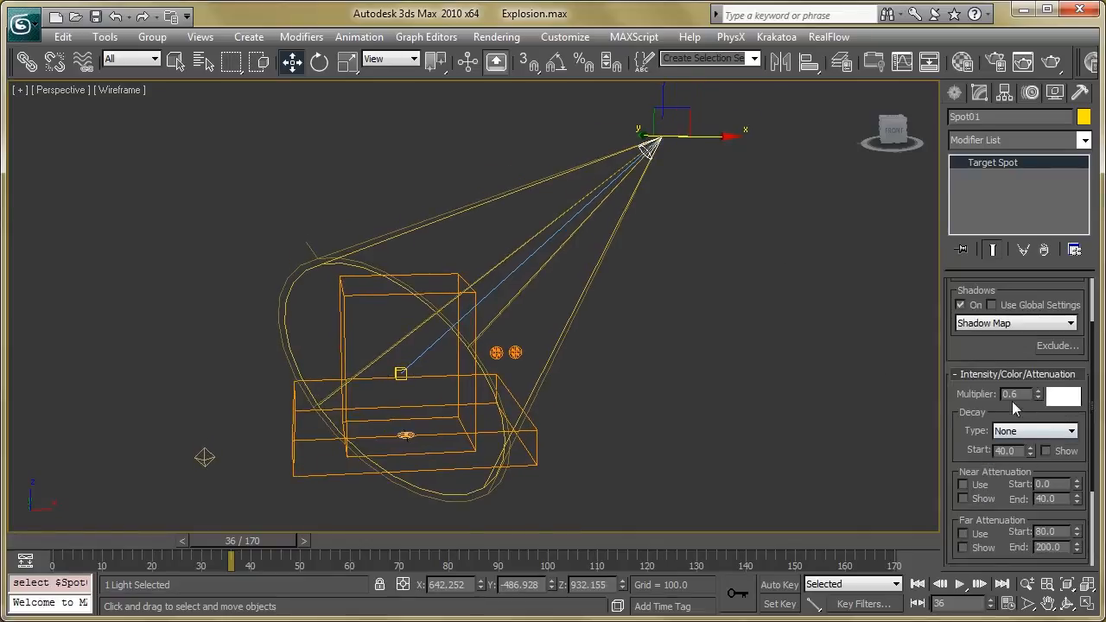
{"action": "left_click_drag", "start_coordinate": [969, 413], "coordinate": [969, 285]}
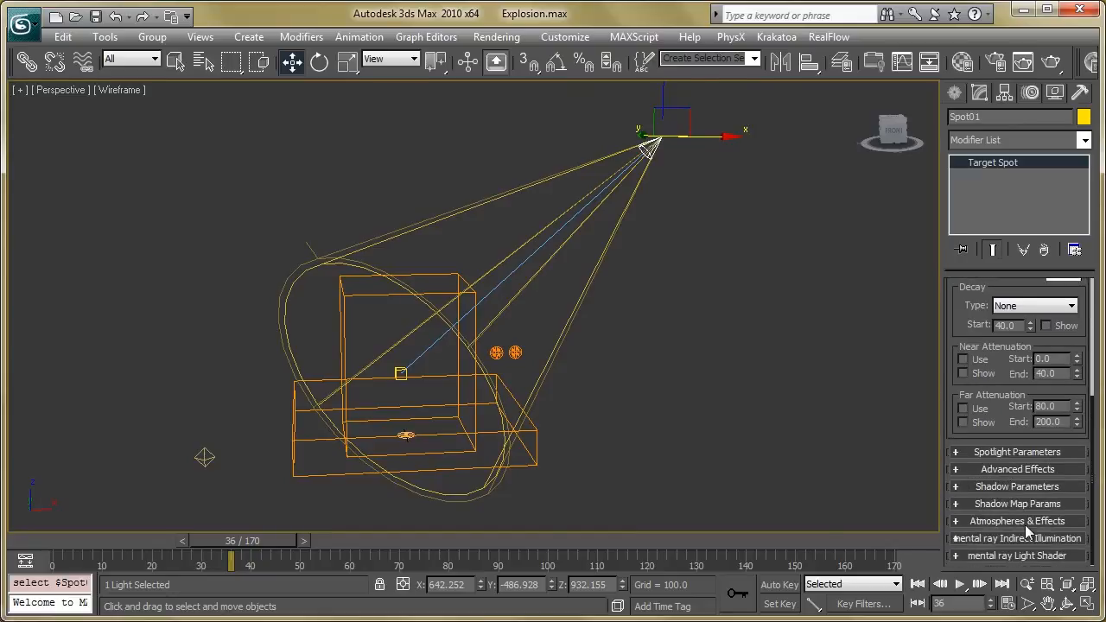
{"action": "left_click", "coordinate": [995, 489]}
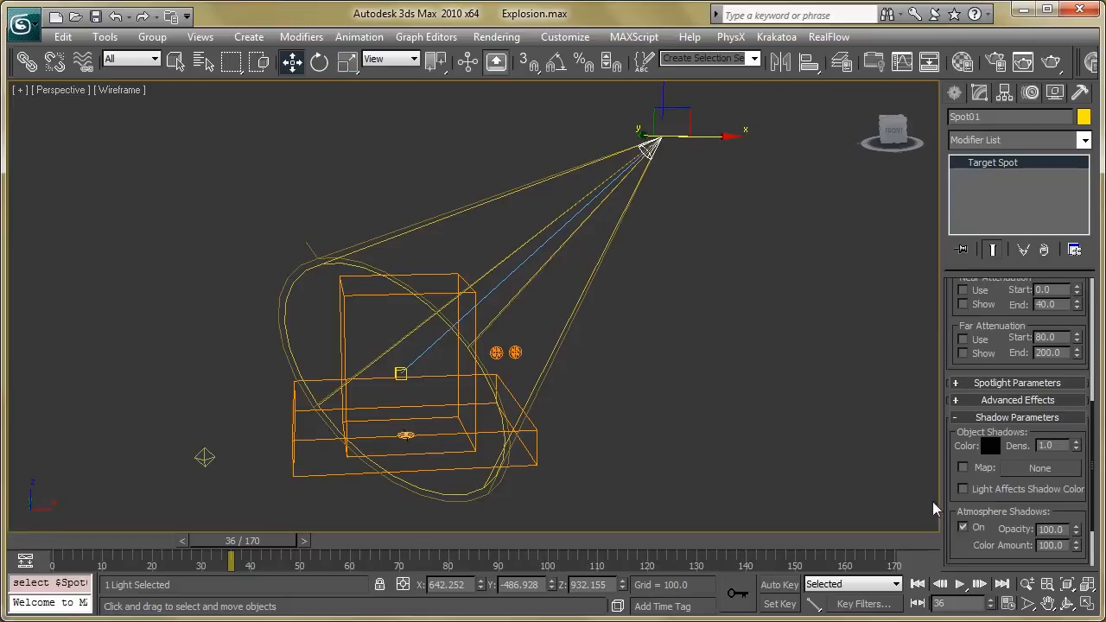
{"action": "left_click", "coordinate": [399, 375]}
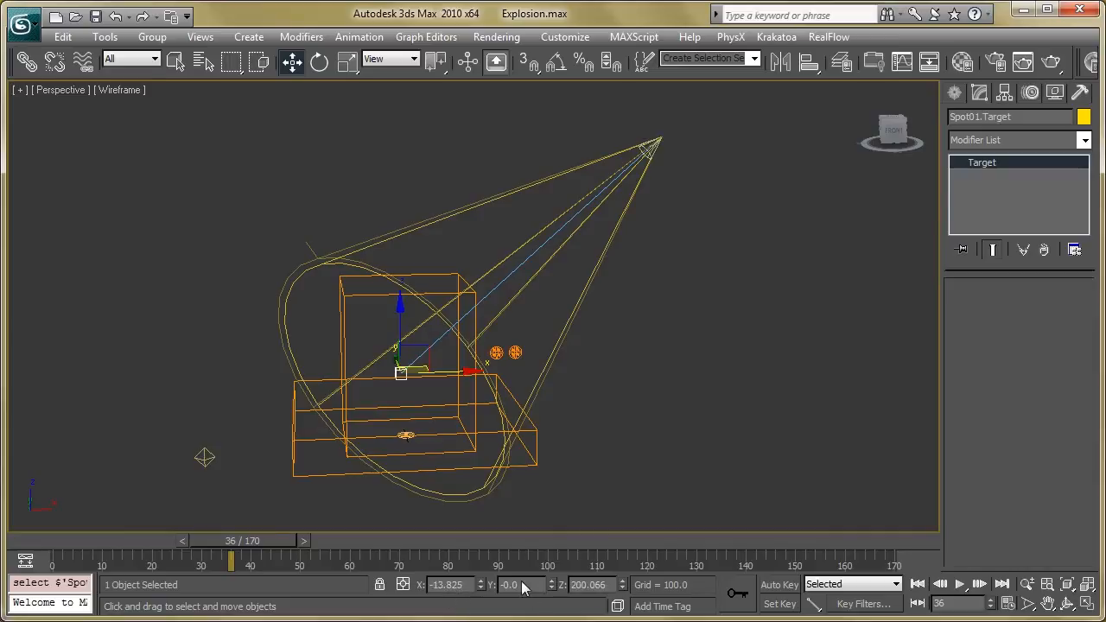
{"action": "left_click", "coordinate": [704, 189]}
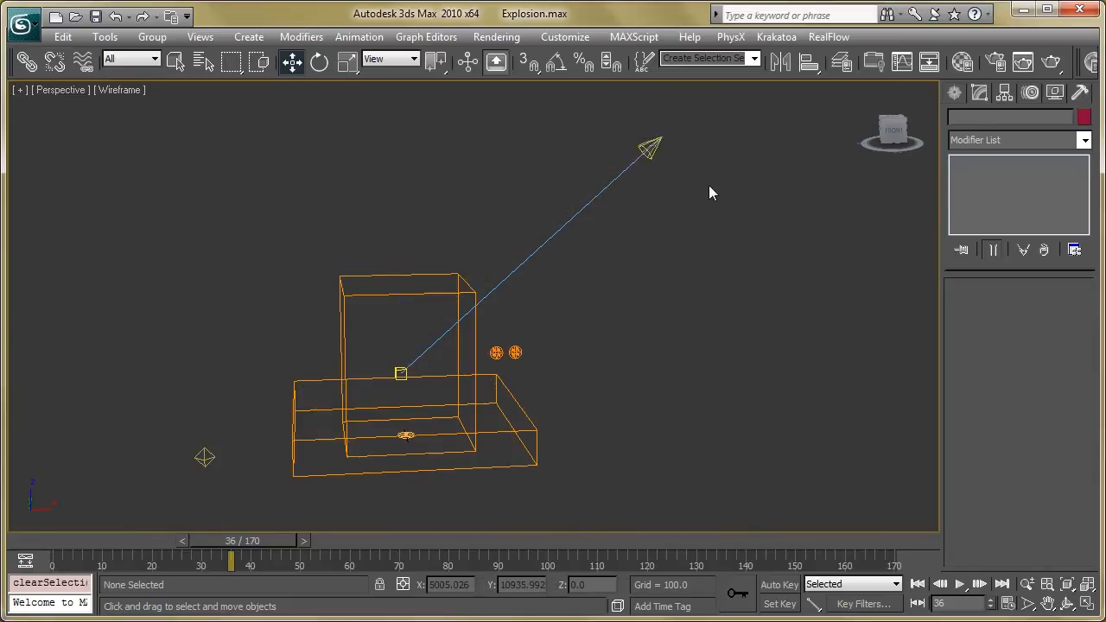
Select the Omni01 light and review its position, intensity, attenuation and shadow parameters
{"action": "left_click", "coordinate": [210, 462]}
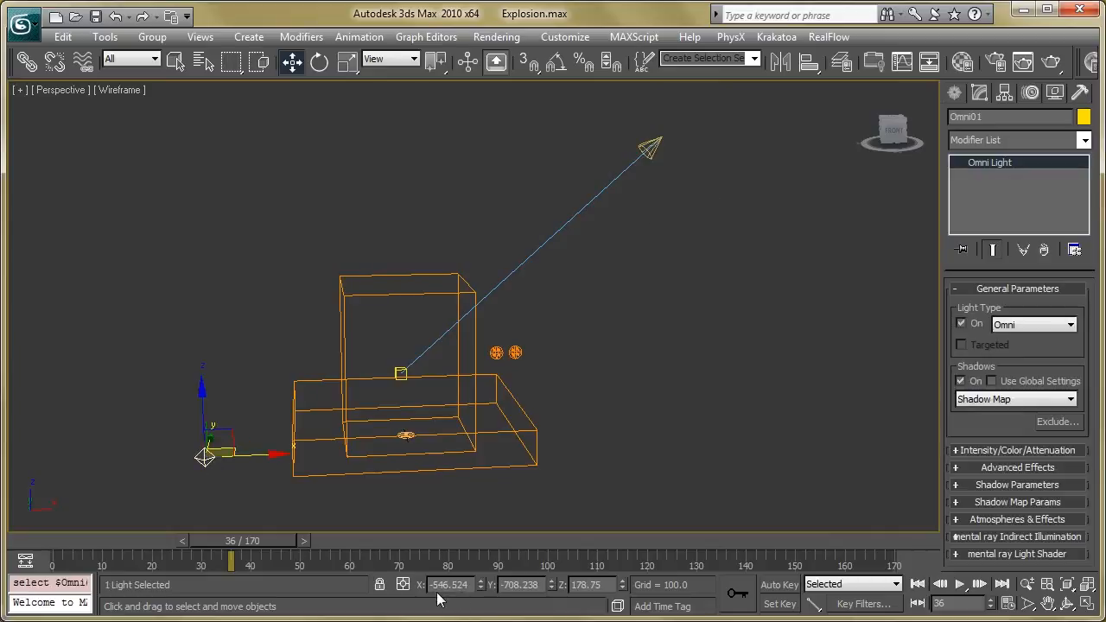
{"action": "left_click", "coordinate": [965, 453]}
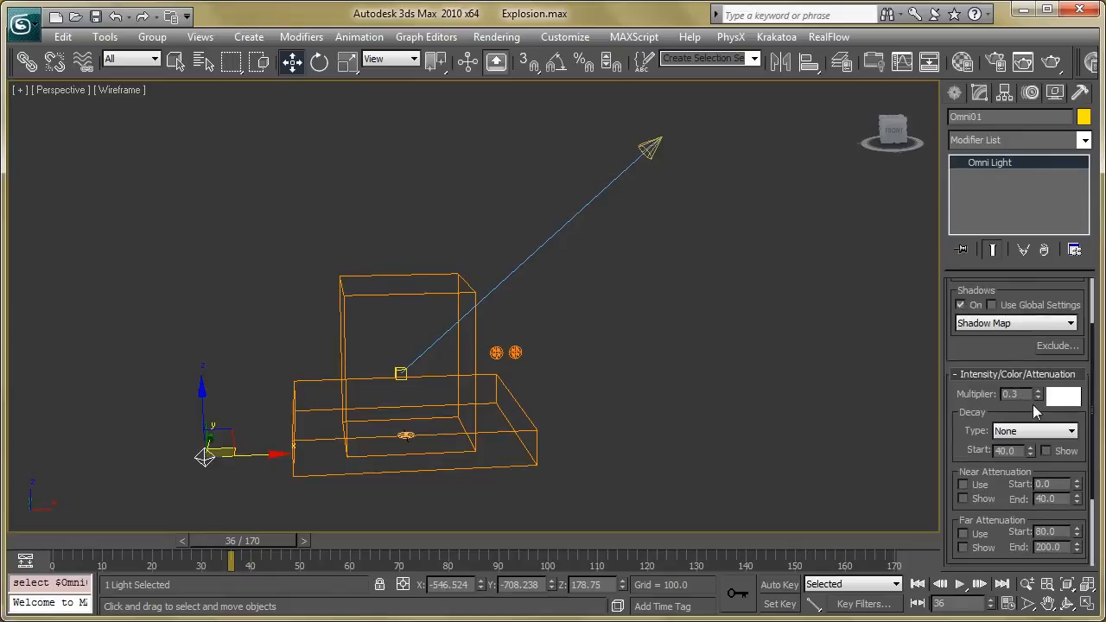
{"action": "scroll", "coordinate": [955, 419], "scroll_direction": "down", "scroll_amount": 3}
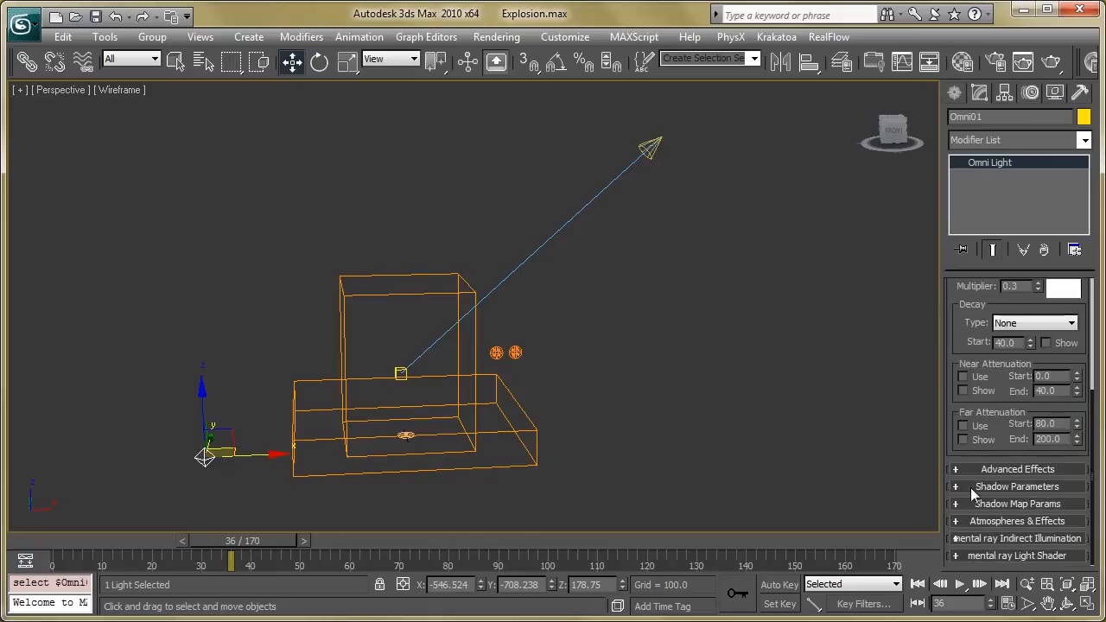
{"action": "left_click", "coordinate": [1009, 487]}
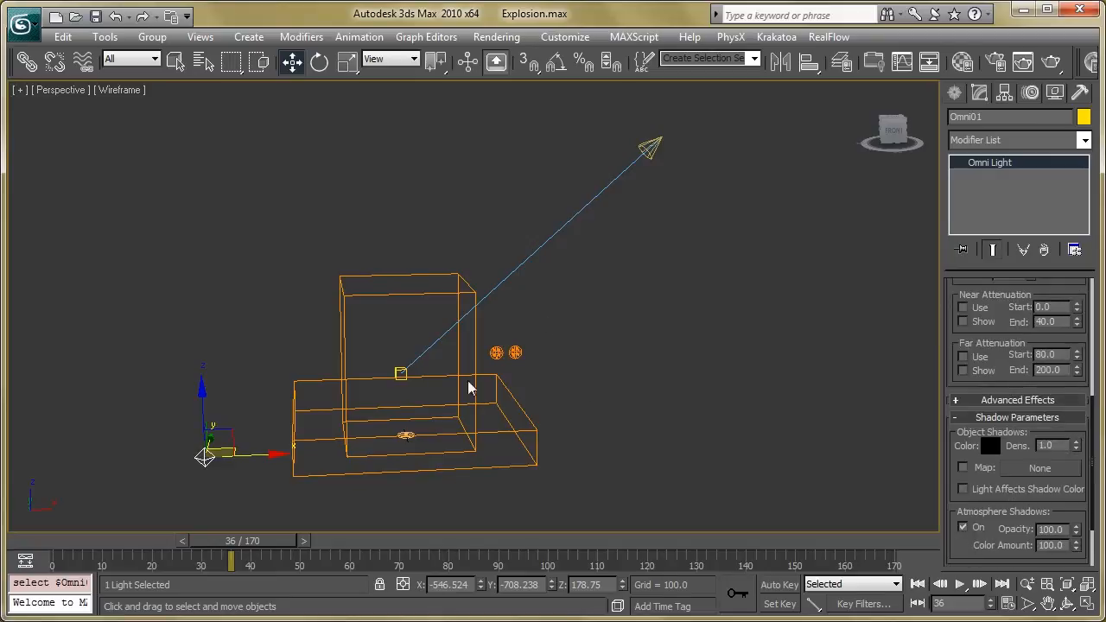
Clear the light selection, select the Explosion_FumeFX container and check its shadow, illumination map and multiple scattering settings
{"action": "left_click", "coordinate": [629, 347]}
{"action": "scroll", "coordinate": [489, 439], "scroll_direction": "up", "scroll_amount": 8}
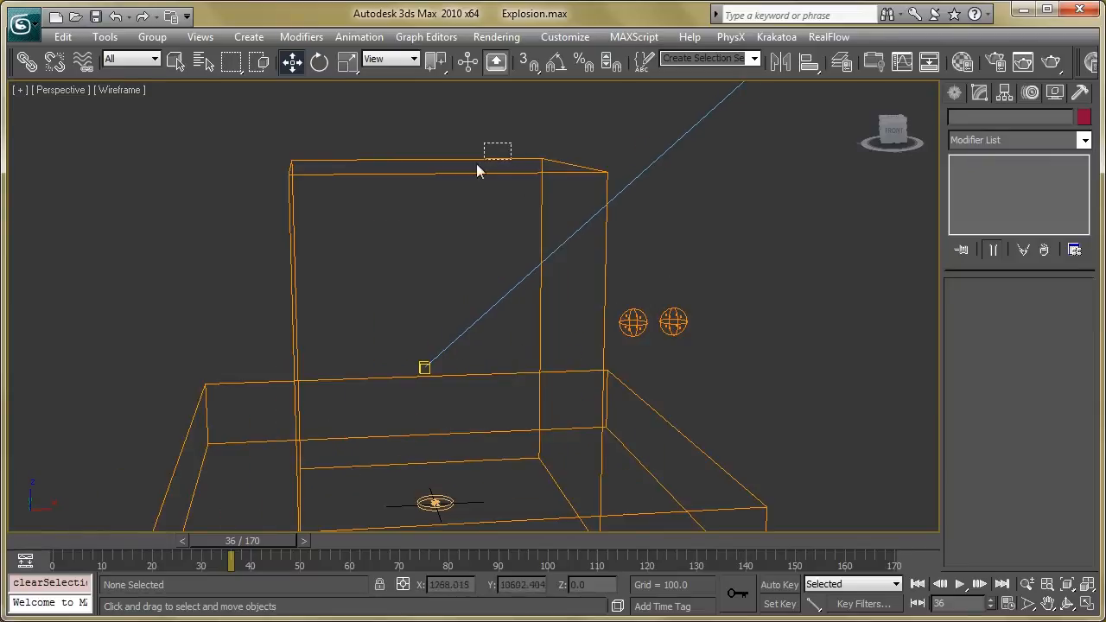
{"action": "left_click", "coordinate": [455, 173]}
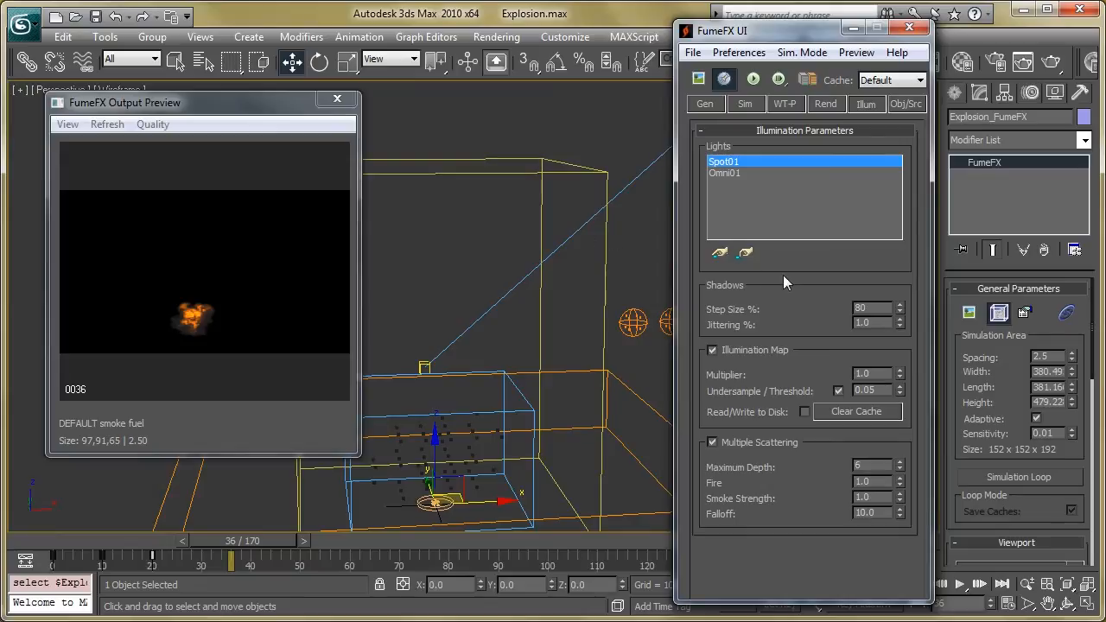
Select the Shockwave_FumeFX container and review its simulation area, output and playback parameters, and open its objects and sources settings
{"action": "left_click", "coordinate": [619, 385]}
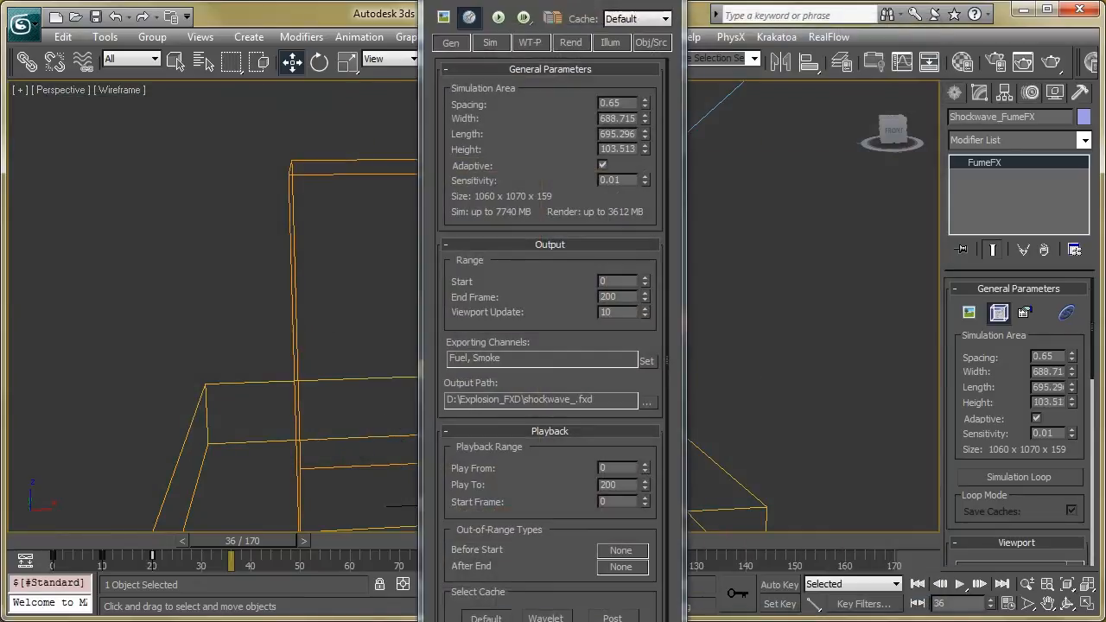
{"action": "left_click_drag", "start_coordinate": [516, 0], "coordinate": [623, 33]}
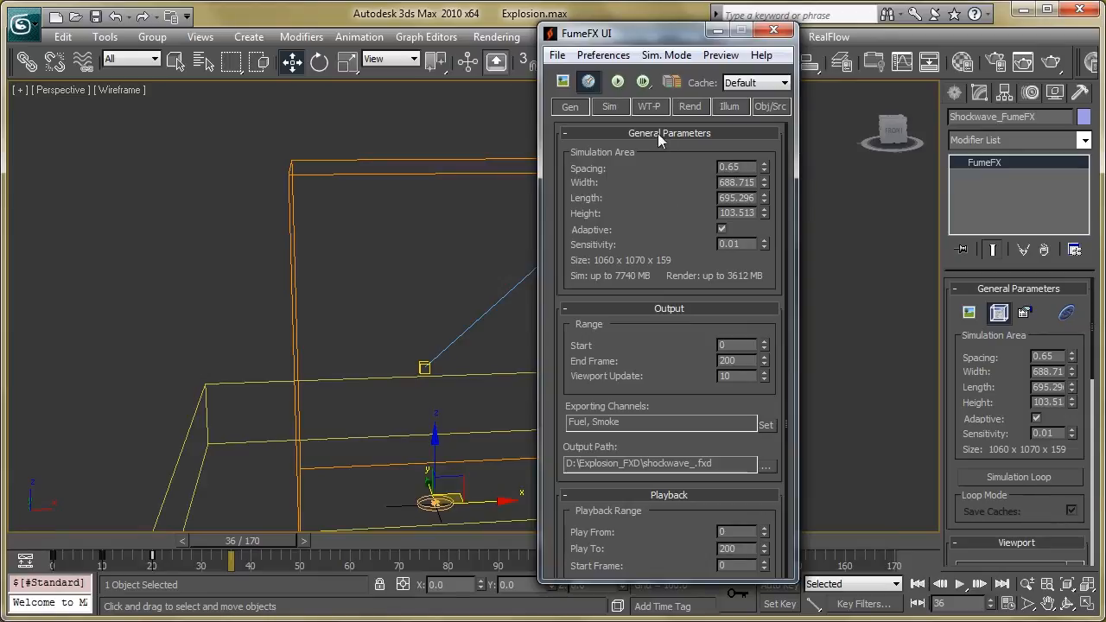
{"action": "middle_click_drag", "start_coordinate": [439, 352], "coordinate": [408, 242]}
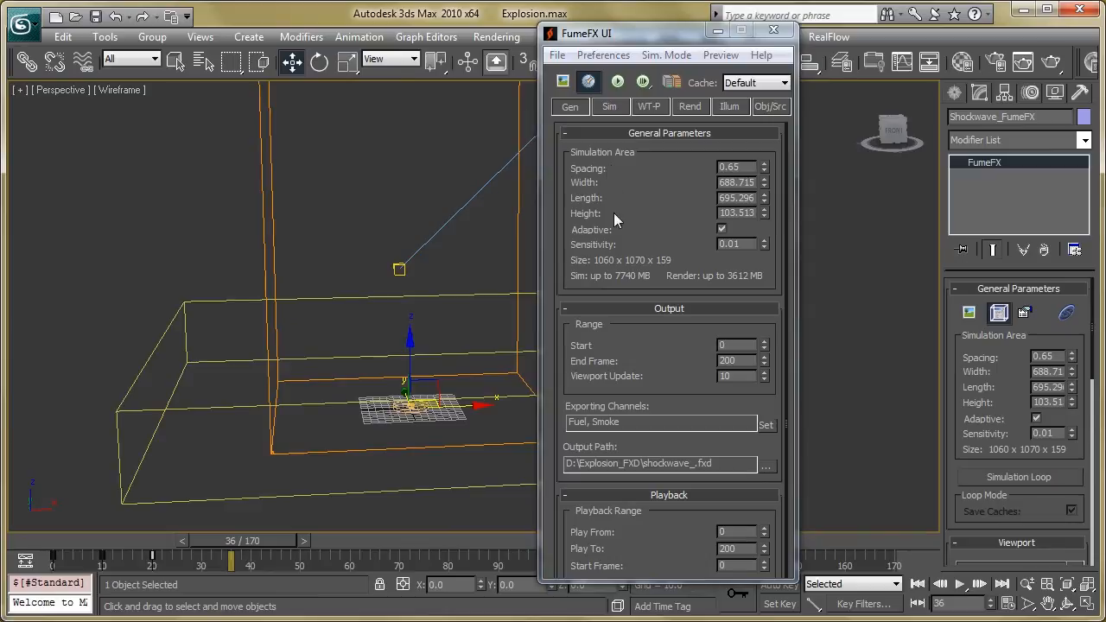
{"action": "scroll", "coordinate": [664, 375], "scroll_direction": "down", "scroll_amount": 1}
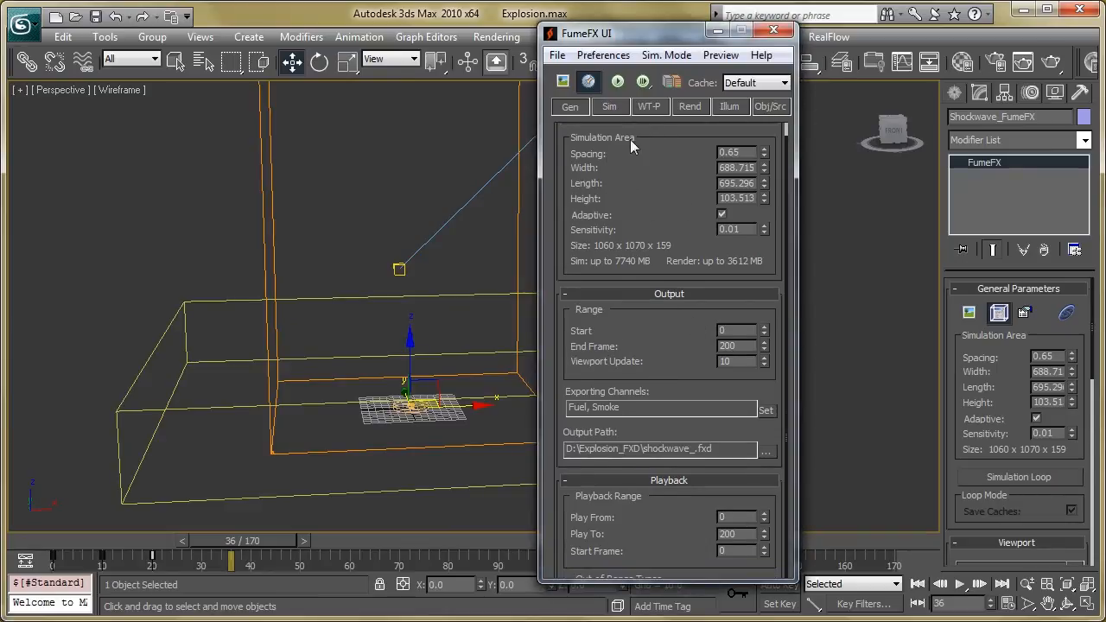
{"action": "scroll", "coordinate": [624, 147], "scroll_direction": "up", "scroll_amount": 1}
{"action": "scroll", "coordinate": [665, 285], "scroll_direction": "down", "scroll_amount": 2}
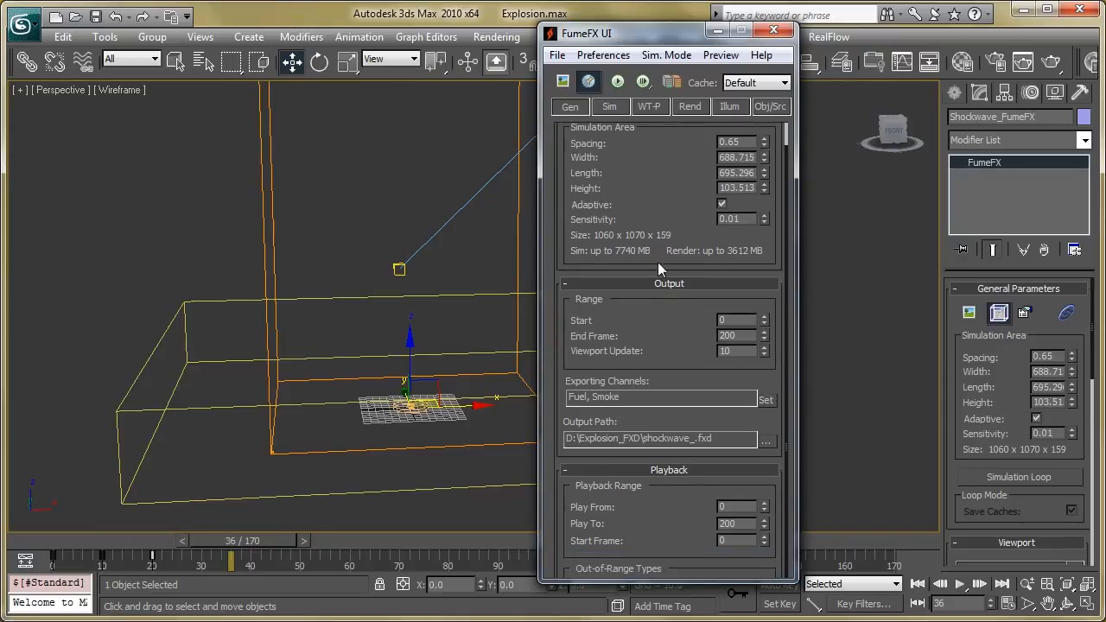
{"action": "left_click", "coordinate": [771, 107]}
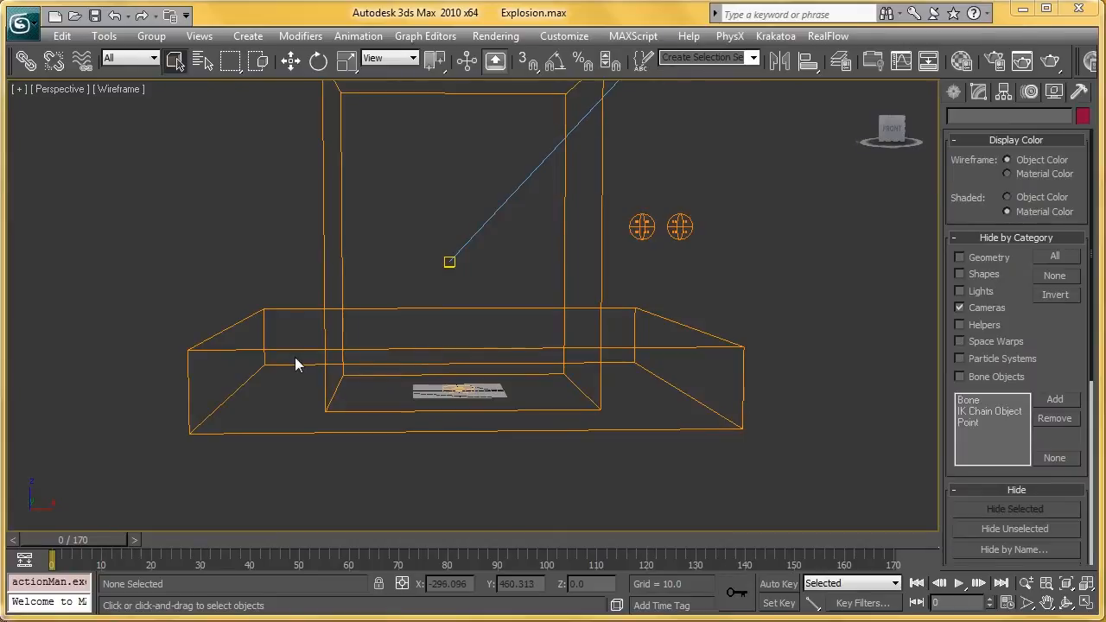
Reselect the Shockwave_FumeFX container and review its simulation solver, system and turbulence noise settings
{"action": "scroll", "coordinate": [316, 367], "scroll_direction": "up", "scroll_amount": 5}
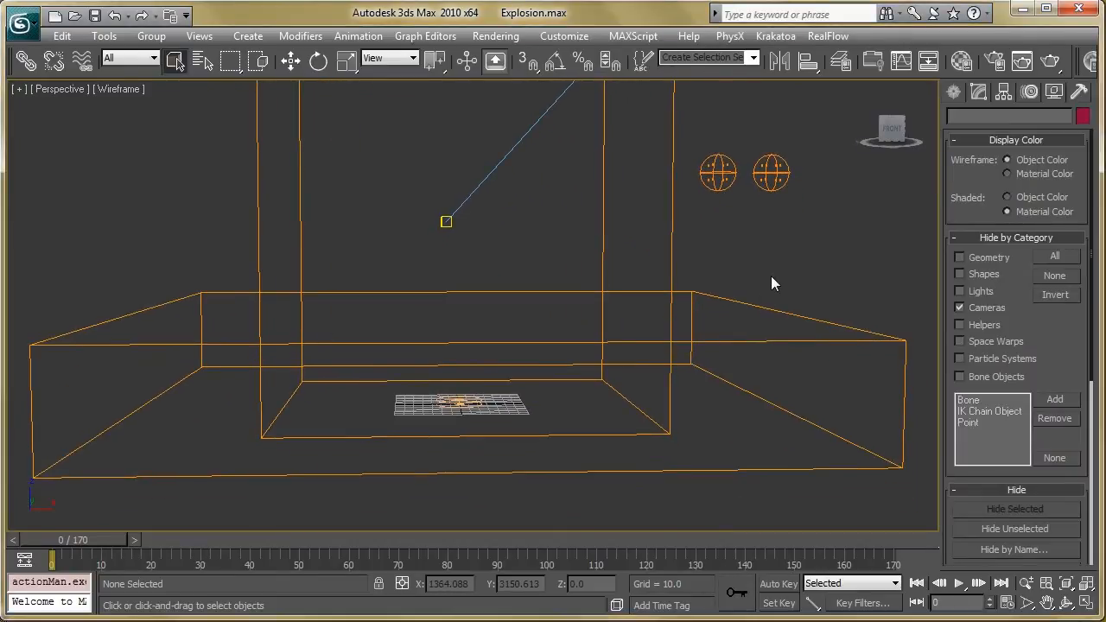
{"action": "left_click_drag", "start_coordinate": [772, 294], "coordinate": [802, 330]}
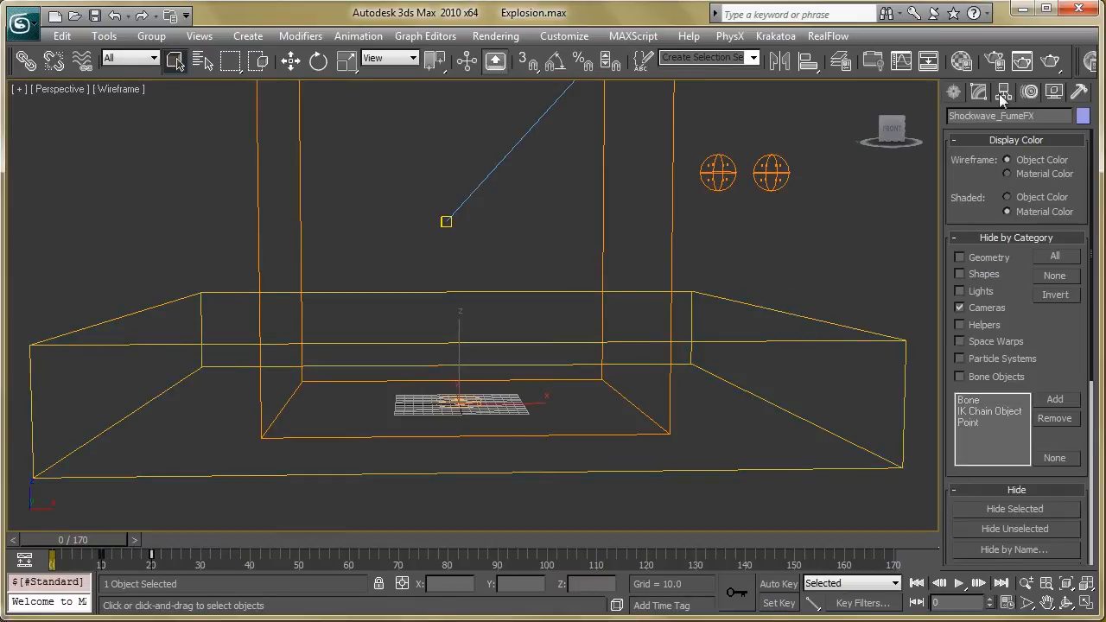
{"action": "left_click", "coordinate": [963, 92]}
{"action": "left_click", "coordinate": [977, 92]}
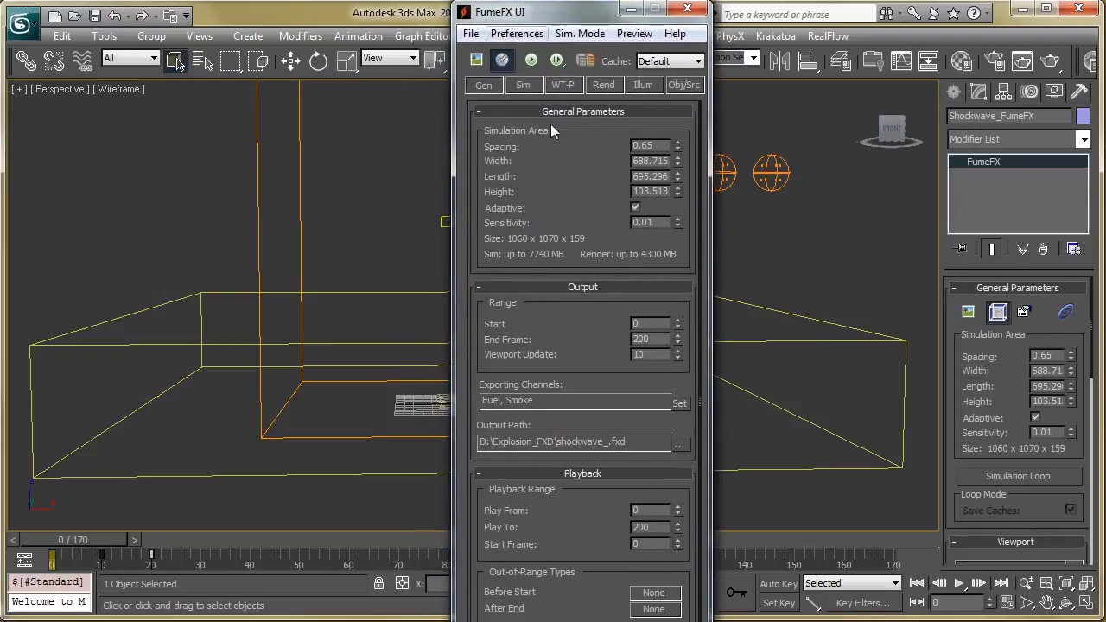
{"action": "left_click", "coordinate": [523, 85]}
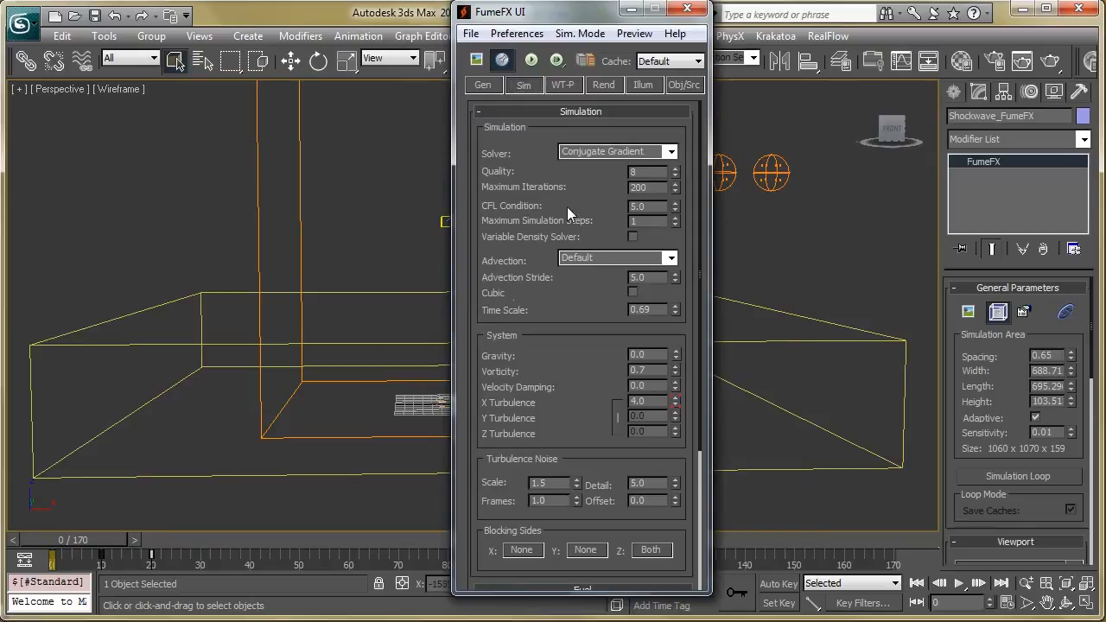
{"action": "left_click_drag", "start_coordinate": [553, 13], "coordinate": [660, 23]}
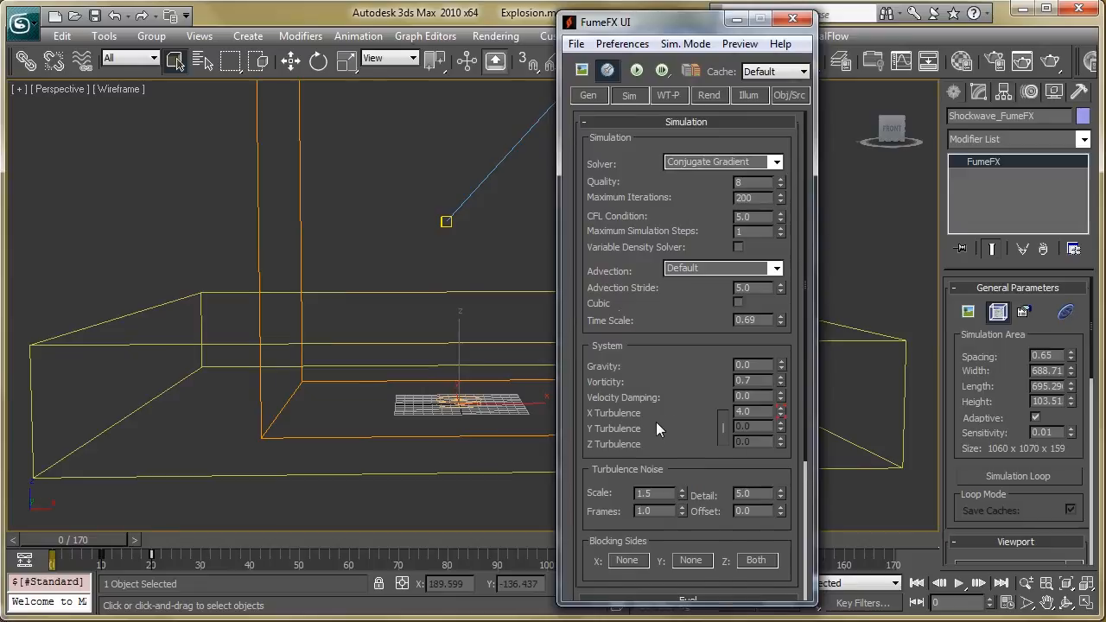
{"action": "left_click_drag", "start_coordinate": [656, 421], "coordinate": [665, 391]}
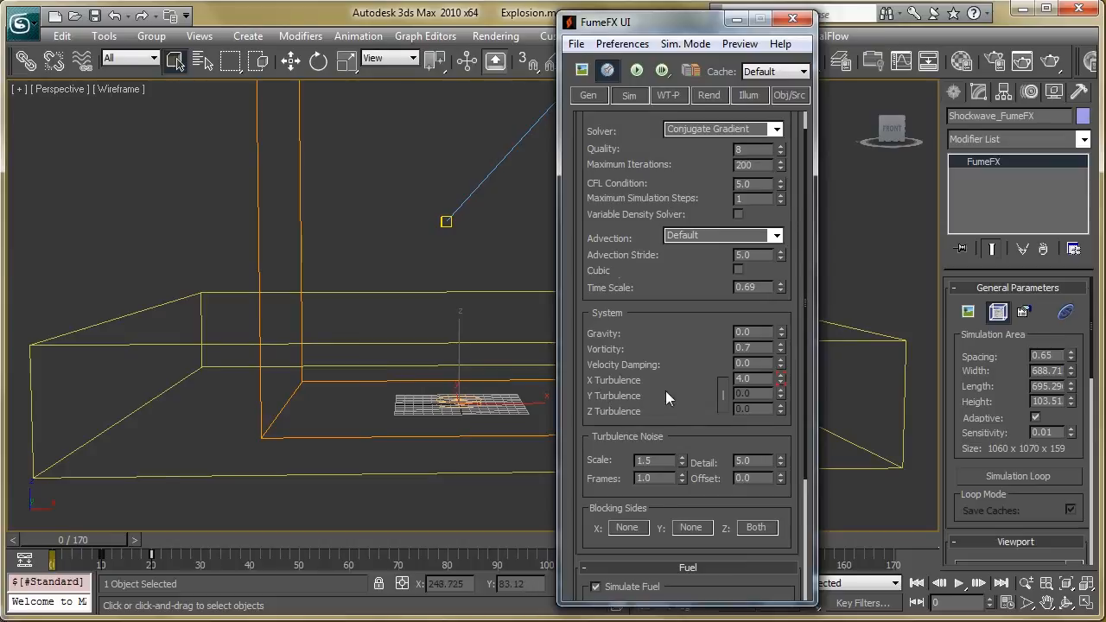
Go to frame 20 to check the animated X Turbulence, and review the fuel, smoke and temperature simulation settings
{"action": "left_click_drag", "start_coordinate": [90, 542], "coordinate": [187, 540]}
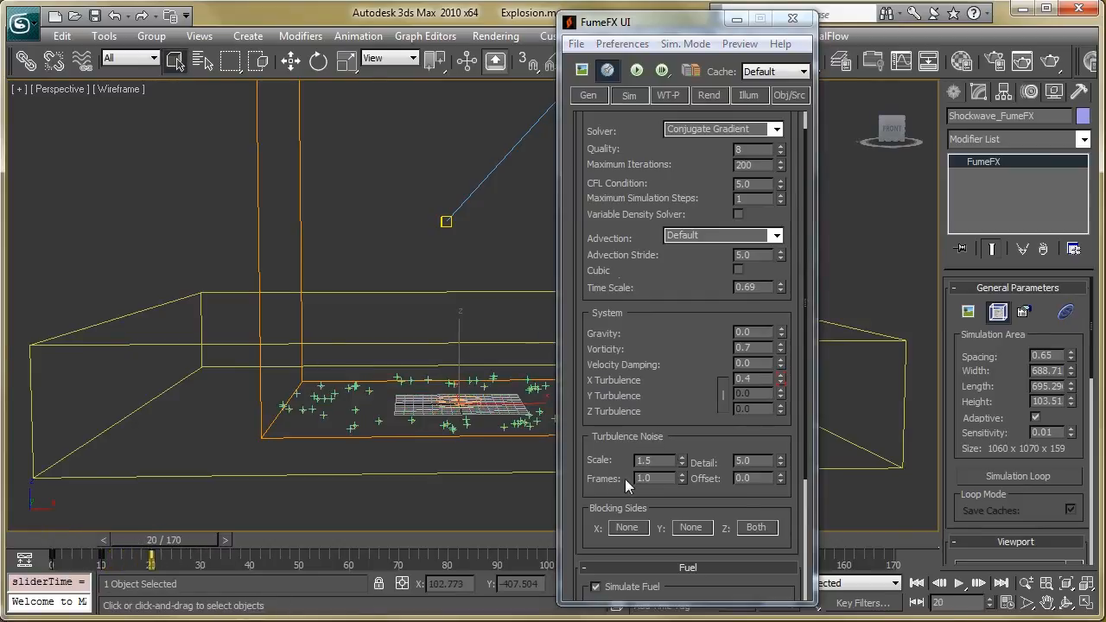
{"action": "left_click_drag", "start_coordinate": [654, 428], "coordinate": [655, 368]}
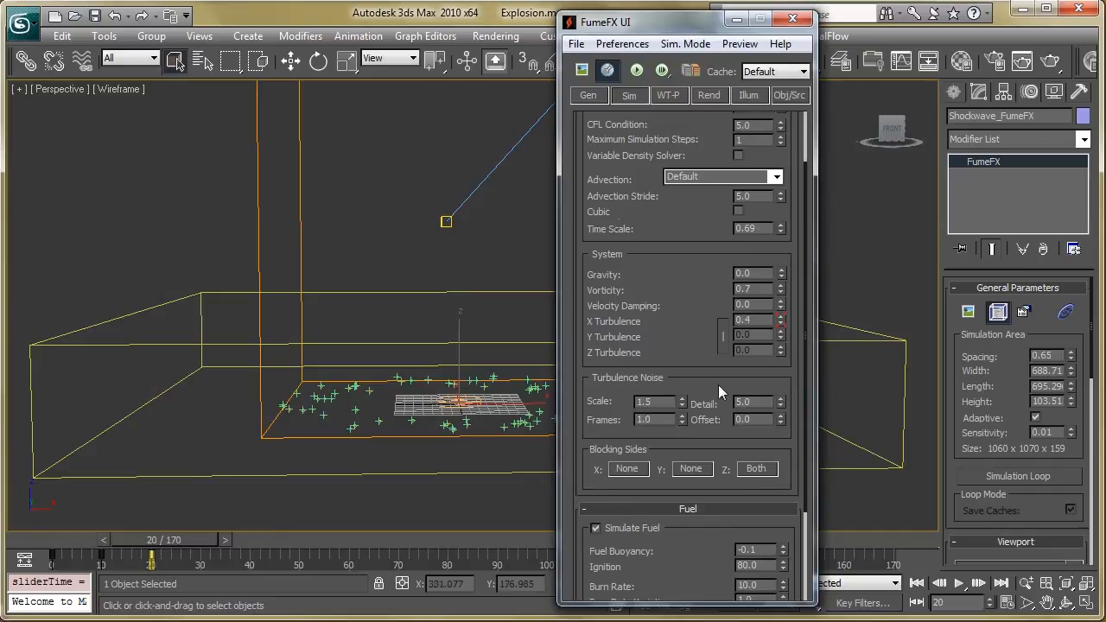
{"action": "scroll", "coordinate": [722, 388], "scroll_direction": "down", "scroll_amount": 5}
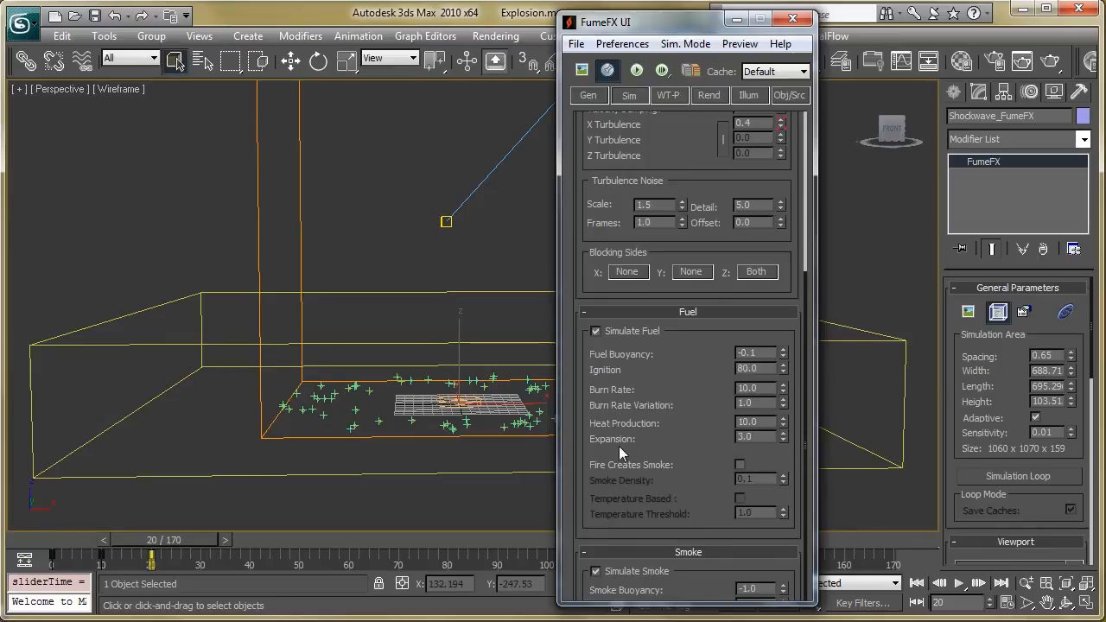
{"action": "scroll", "coordinate": [679, 442], "scroll_direction": "down", "scroll_amount": 5}
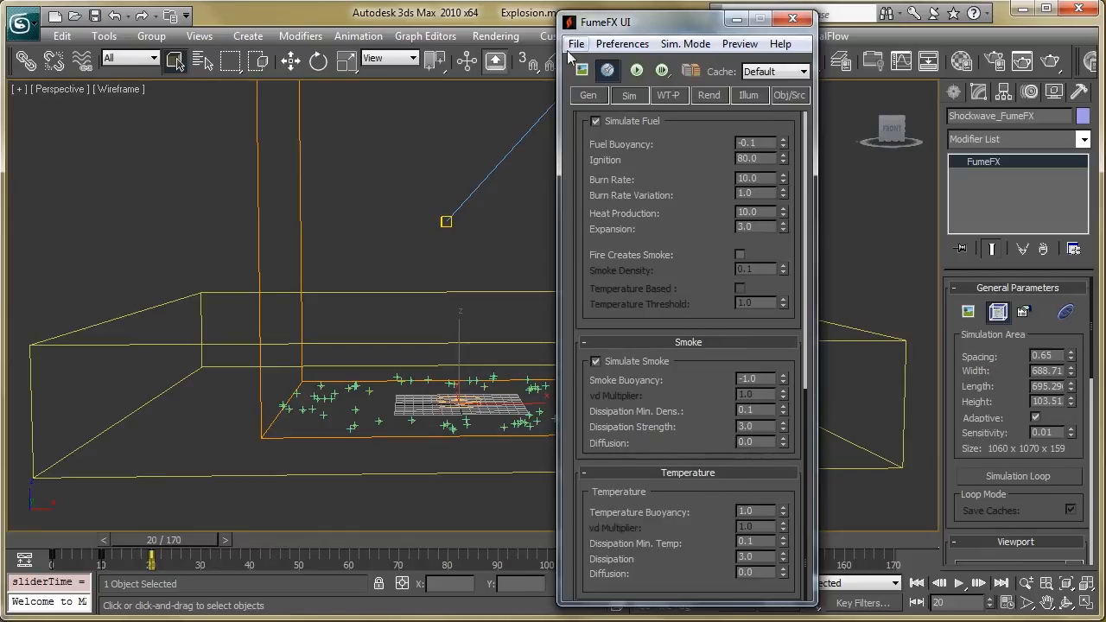
Review the shockwave container's Fire rendering settings, inspect its Fire Gradient, and close the gradient
{"action": "left_click", "coordinate": [708, 95]}
{"action": "scroll", "coordinate": [730, 412], "scroll_direction": "down", "scroll_amount": 3}
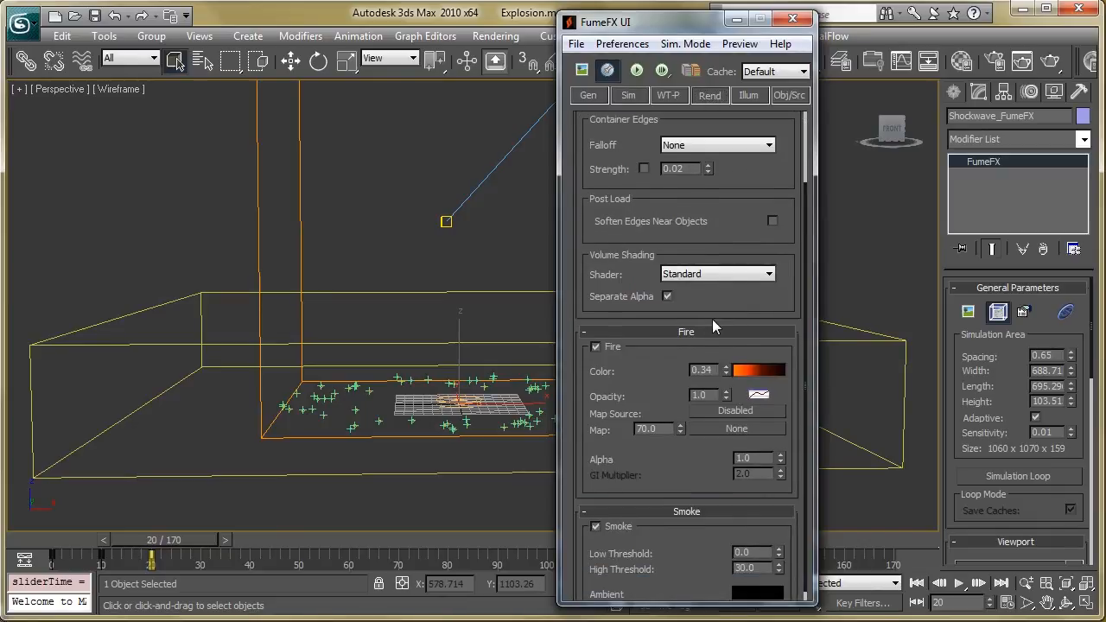
{"action": "scroll", "coordinate": [730, 388], "scroll_direction": "down", "scroll_amount": 2}
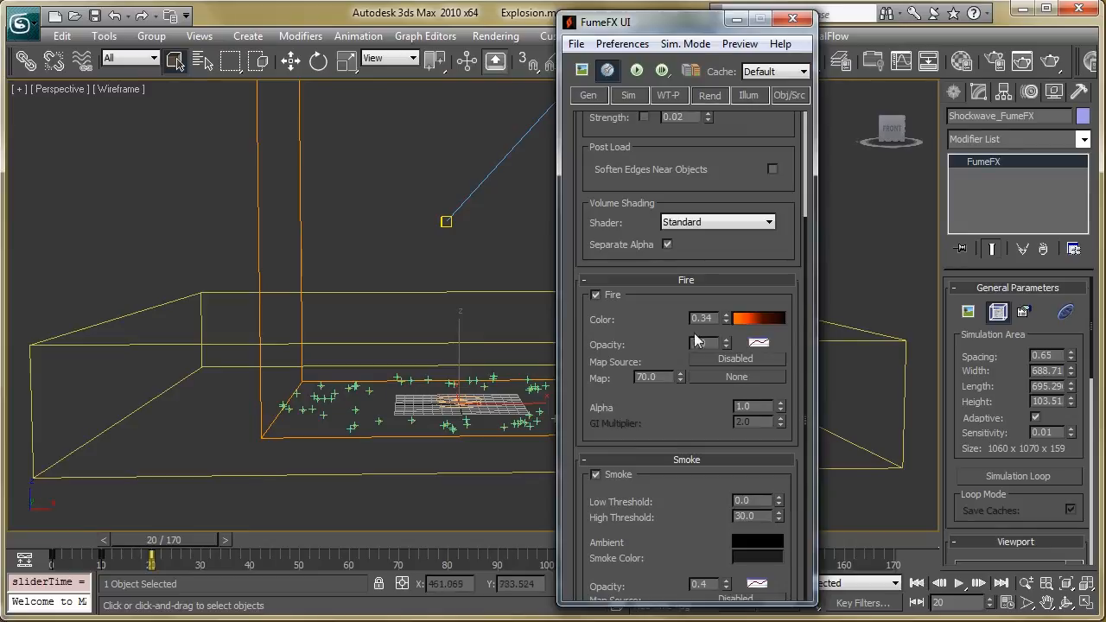
{"action": "left_click", "coordinate": [742, 324]}
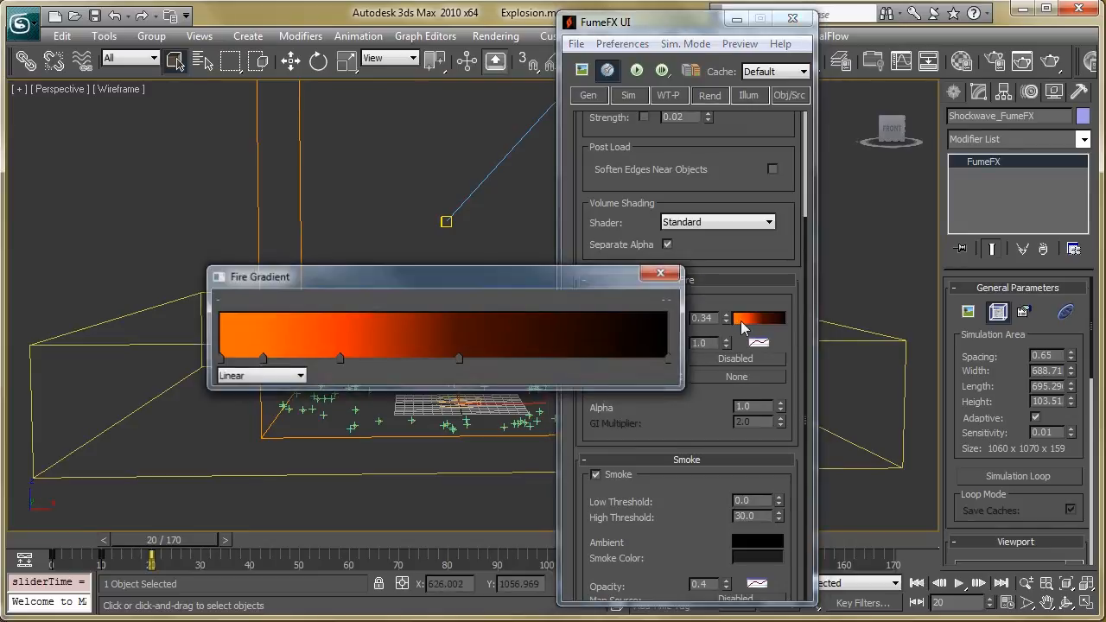
{"action": "left_click_drag", "start_coordinate": [370, 278], "coordinate": [422, 267]}
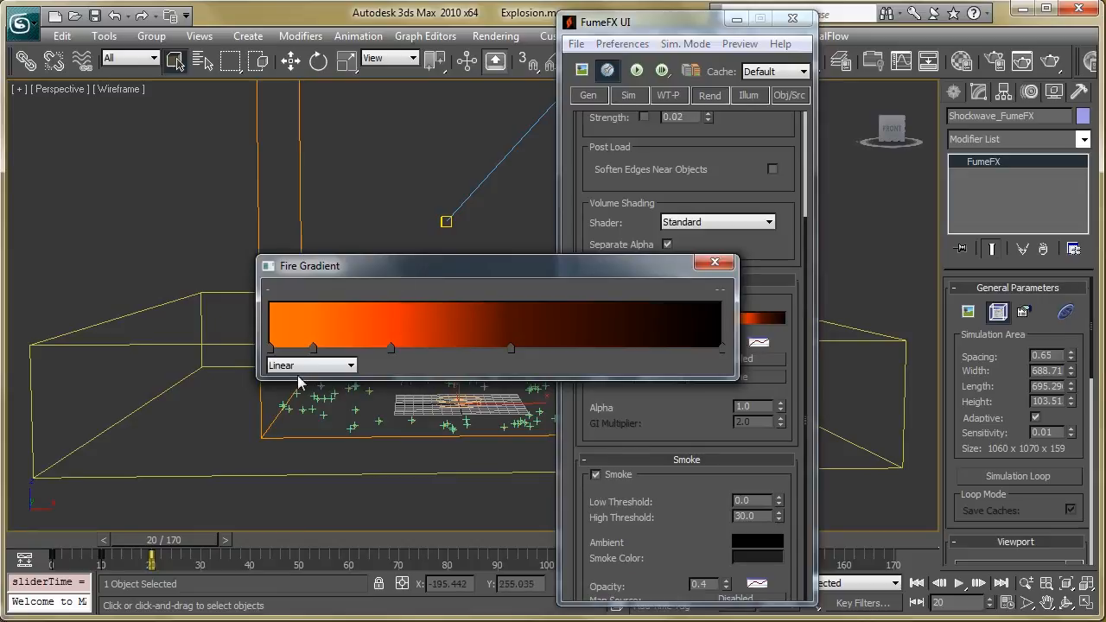
{"action": "left_click", "coordinate": [714, 262]}
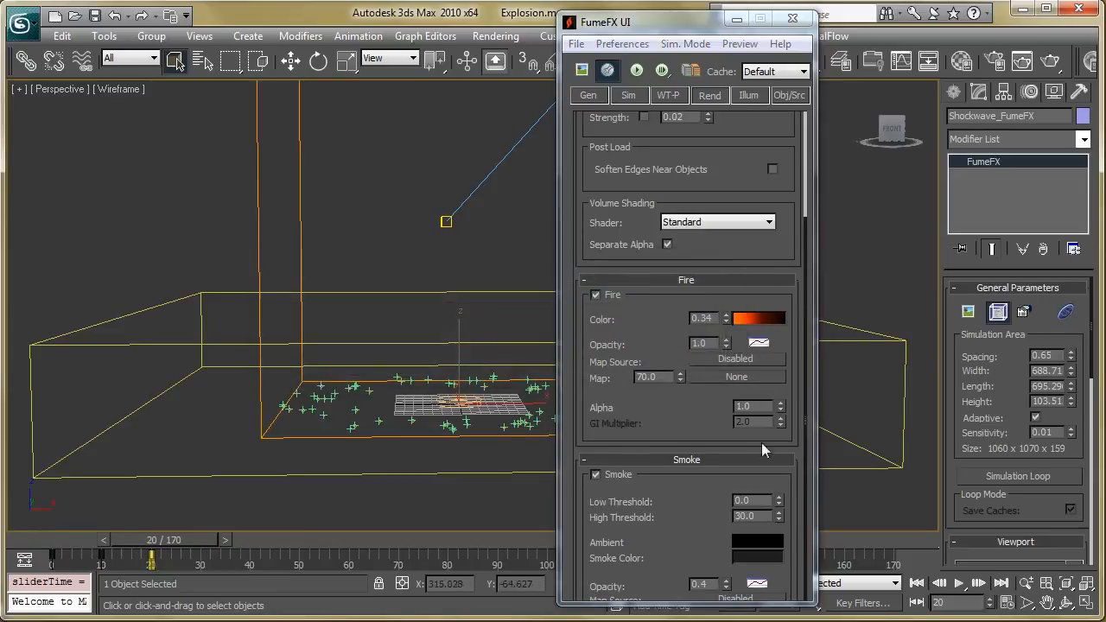
Review the shockwave container's Smoke rendering settings and inspect the smoke colour's RGB values
{"action": "left_click_drag", "start_coordinate": [699, 429], "coordinate": [698, 323]}
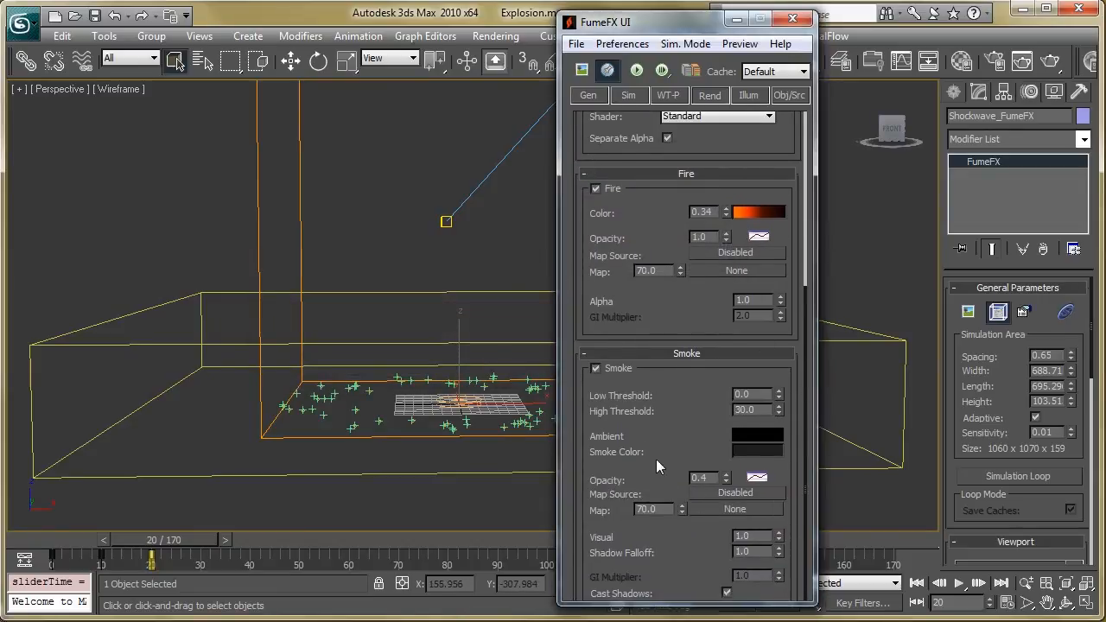
{"action": "left_click", "coordinate": [764, 450]}
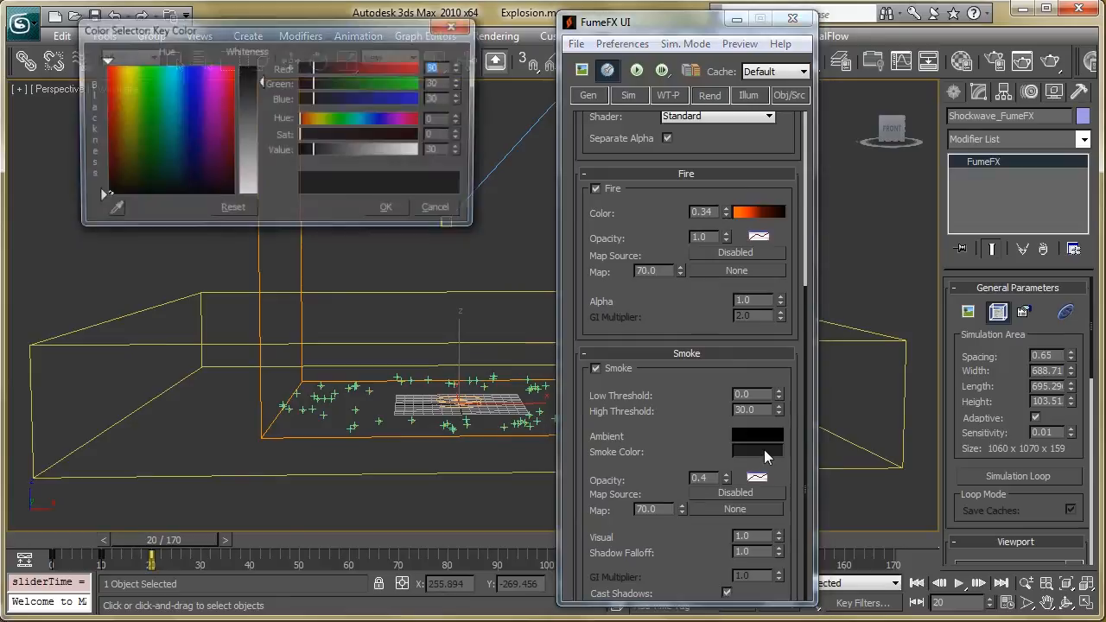
{"action": "left_click", "coordinate": [394, 215]}
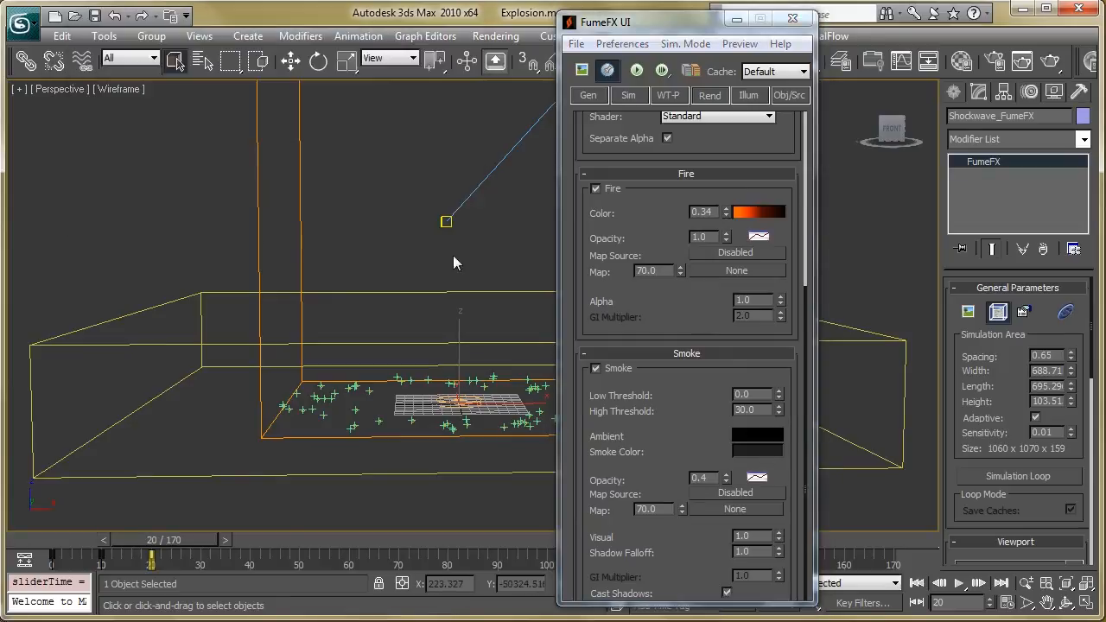
{"action": "left_click_drag", "start_coordinate": [671, 458], "coordinate": [683, 392]}
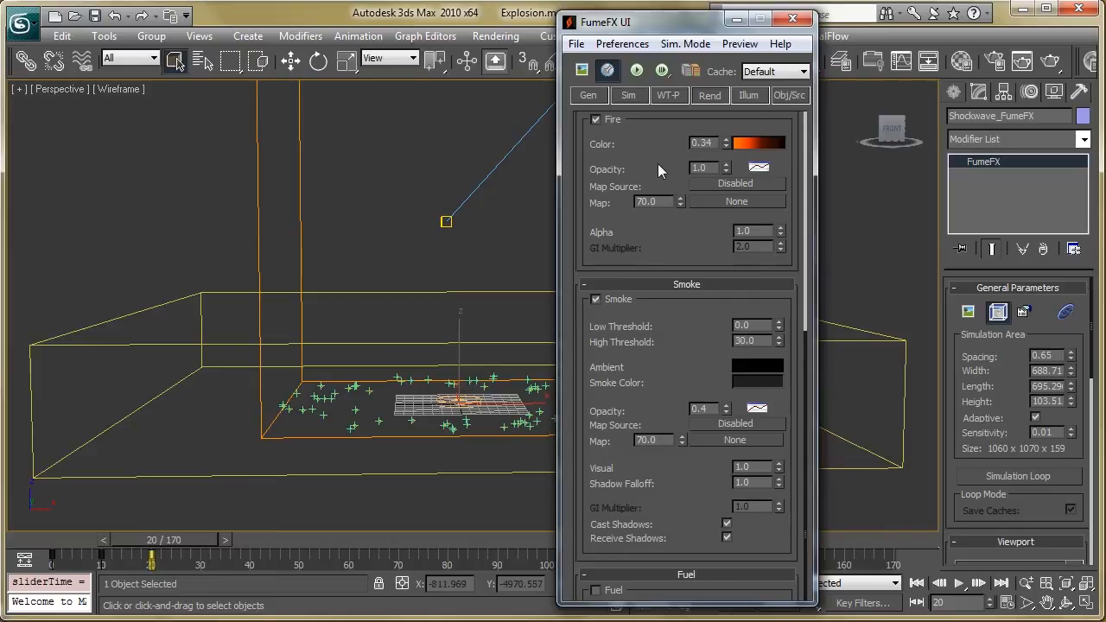
Review the shockwave container's assigned lights and illumination parameters, and clear the selection to view the whole scene
{"action": "left_click", "coordinate": [753, 96]}
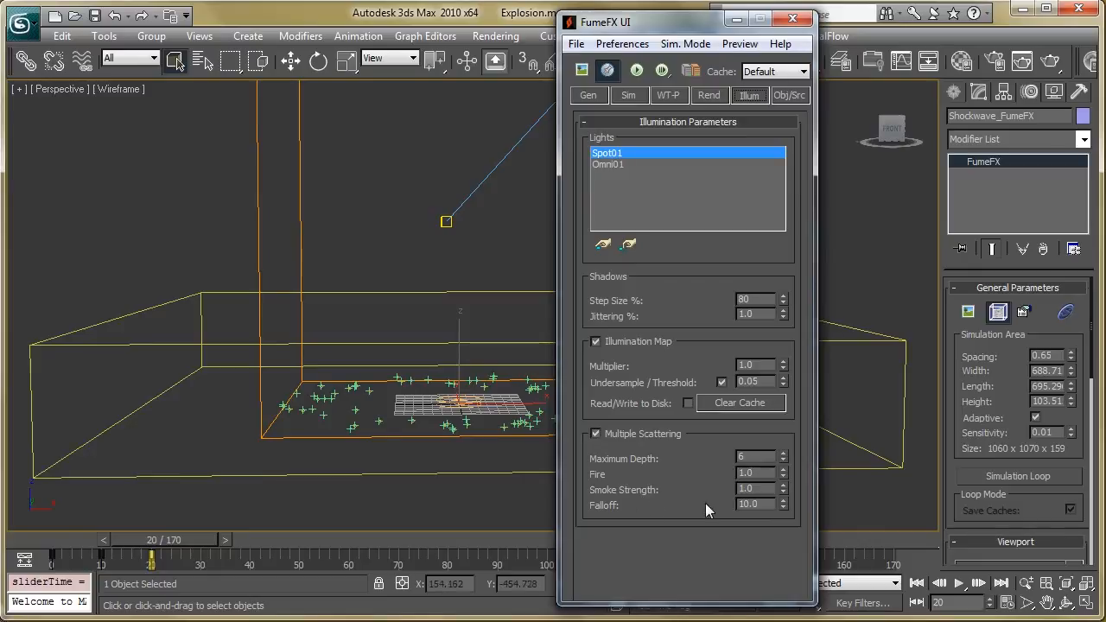
{"action": "left_click", "coordinate": [415, 141]}
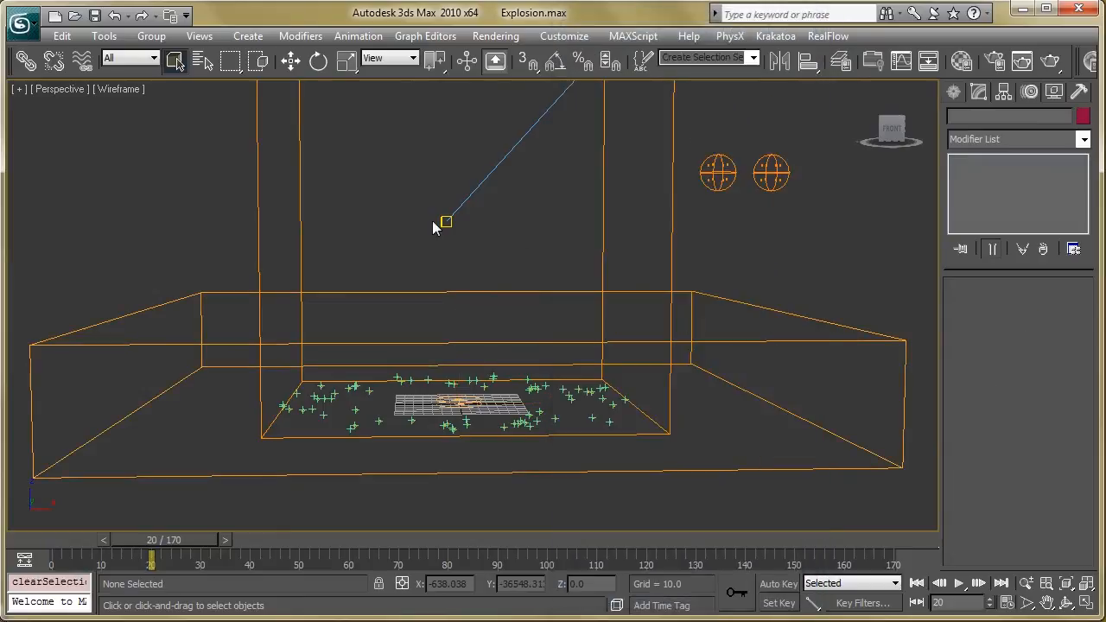
{"action": "scroll", "coordinate": [472, 285], "scroll_direction": "down", "scroll_amount": 5}
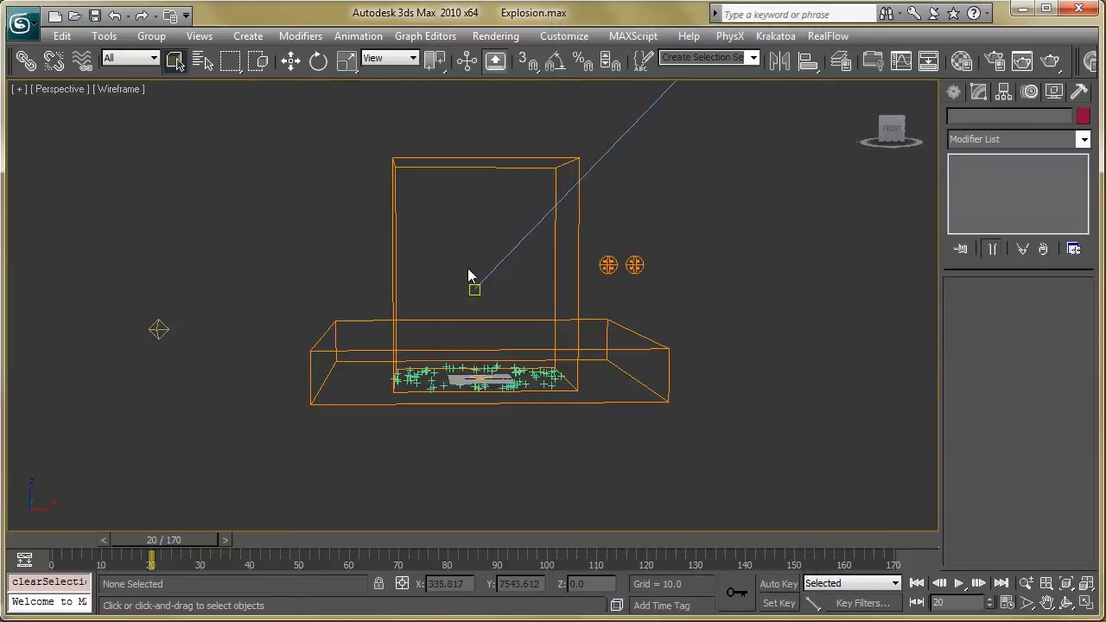
{"action": "middle_click_drag", "start_coordinate": [394, 191], "coordinate": [373, 270]}
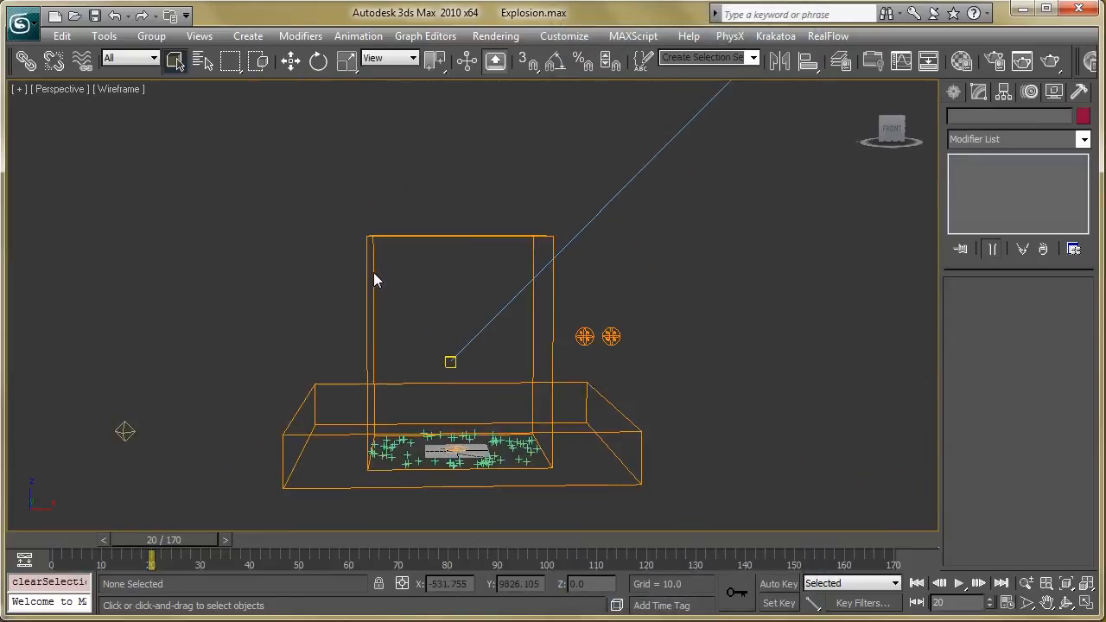
Switch the viewport to the Camera01 view and activate the Move tool
{"action": "mouse_move", "coordinate": [427, 371]}
{"action": "middle_mouse_down", "text": "alt"}
{"action": "mouse_move", "coordinate": [417, 353]}
{"action": "mouse_move", "coordinate": [425, 368]}
{"action": "middle_mouse_up", "text": "alt"}
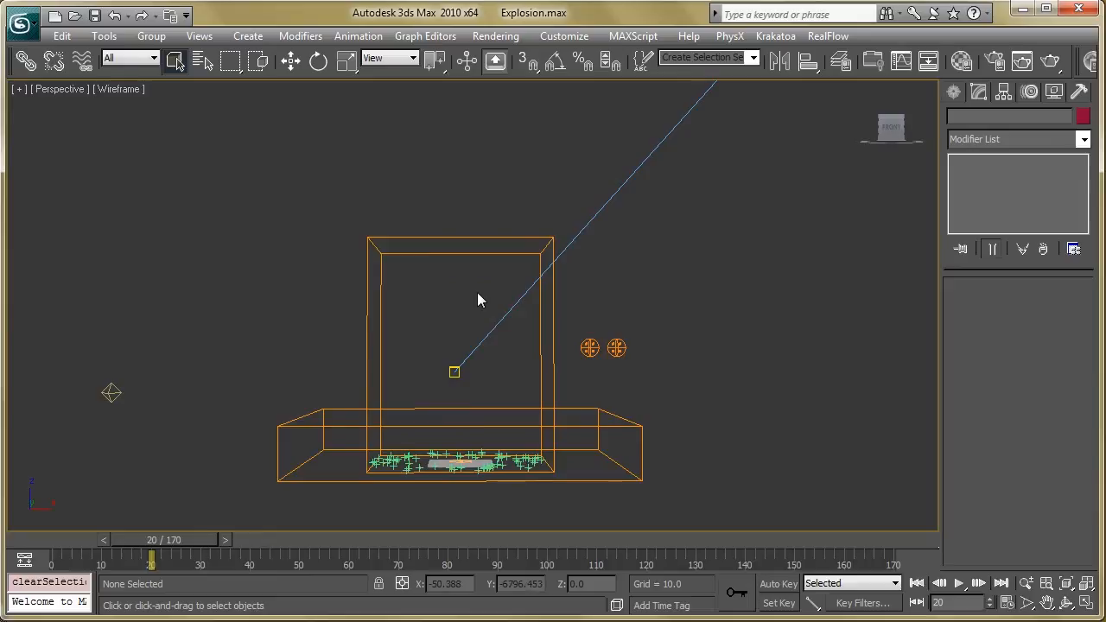
{"action": "key", "text": "c"}
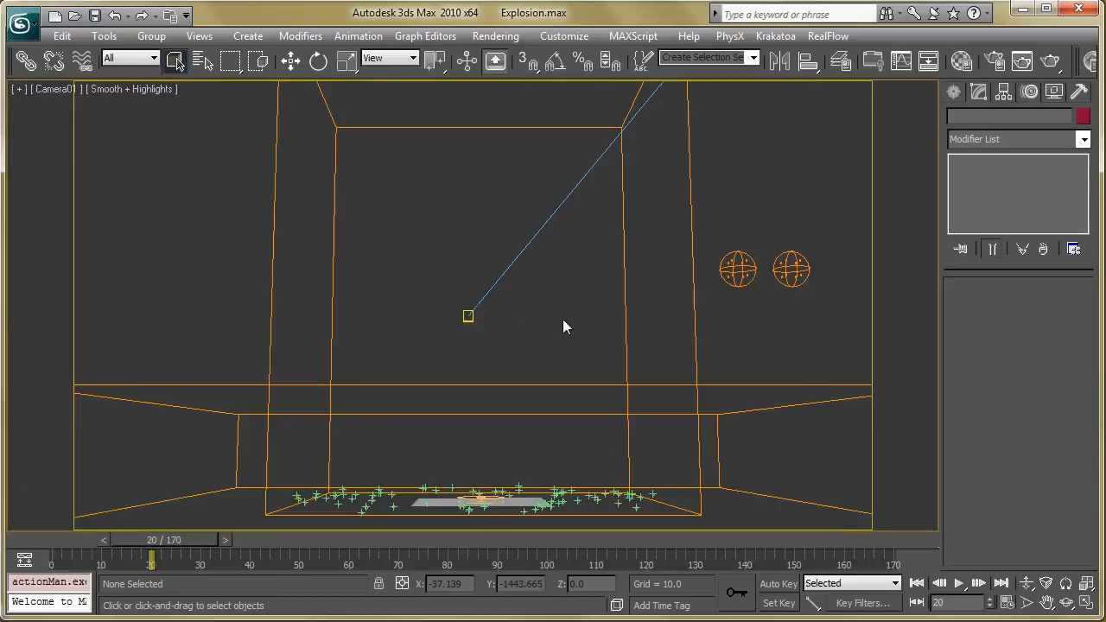
{"action": "left_click", "coordinate": [291, 61]}
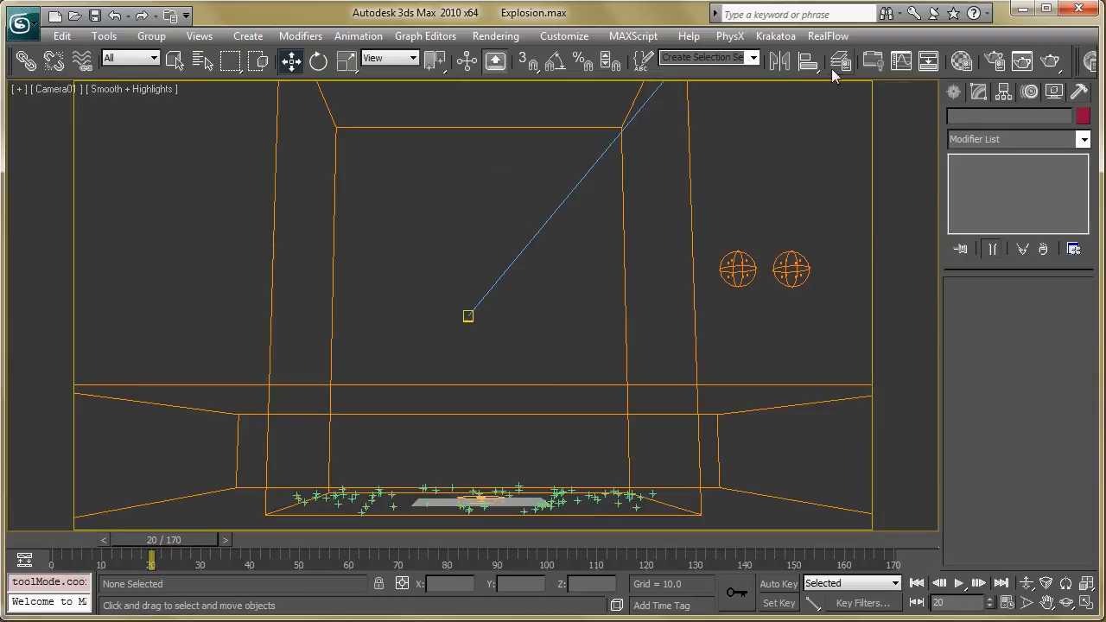
Review the common render settings, including the time output, output size, options and render output file
{"action": "left_click", "coordinate": [995, 62]}
{"action": "mouse_move", "coordinate": [287, 44]}
{"action": "left_mouse_down"}
{"action": "mouse_move", "coordinate": [309, 50]}
{"action": "mouse_move", "coordinate": [295, 39]}
{"action": "left_mouse_up"}
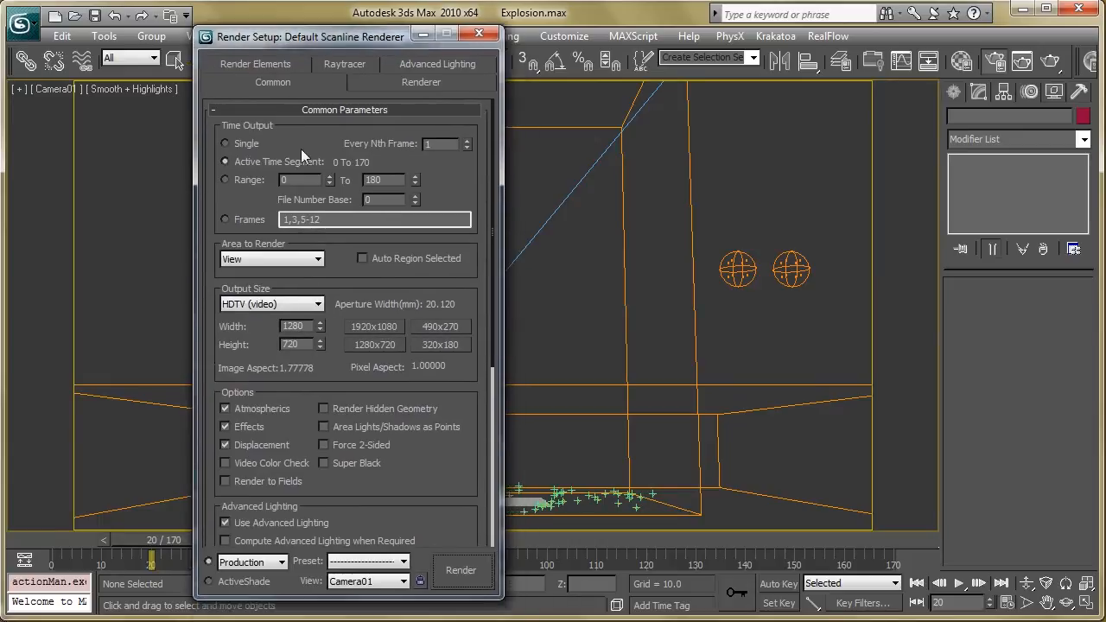
{"action": "left_click_drag", "start_coordinate": [480, 467], "coordinate": [458, 365]}
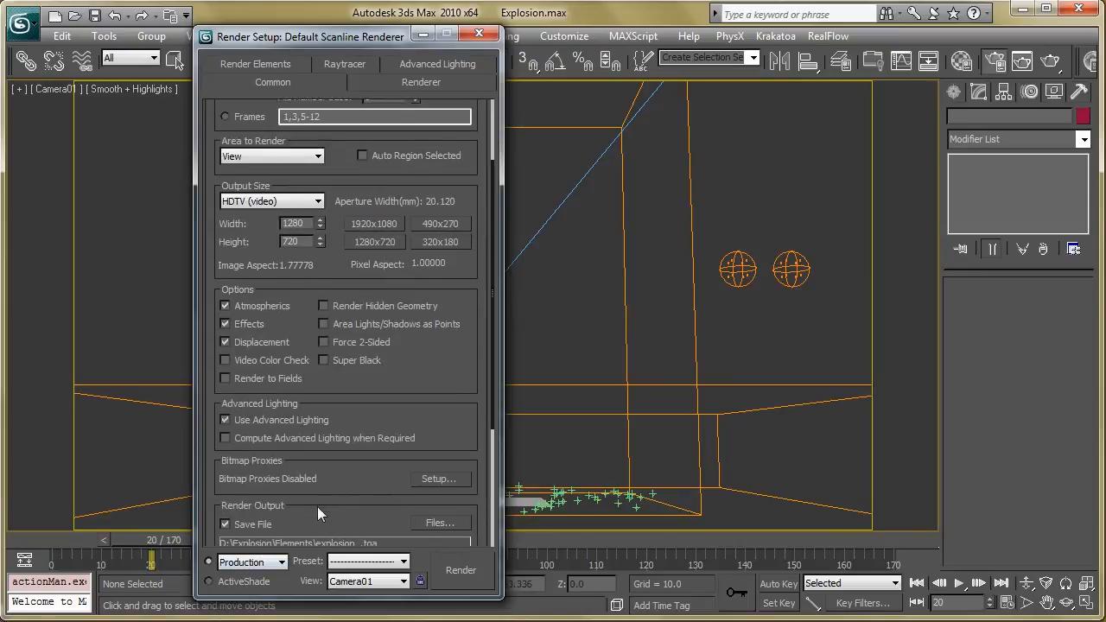
{"action": "left_click_drag", "start_coordinate": [481, 403], "coordinate": [477, 367]}
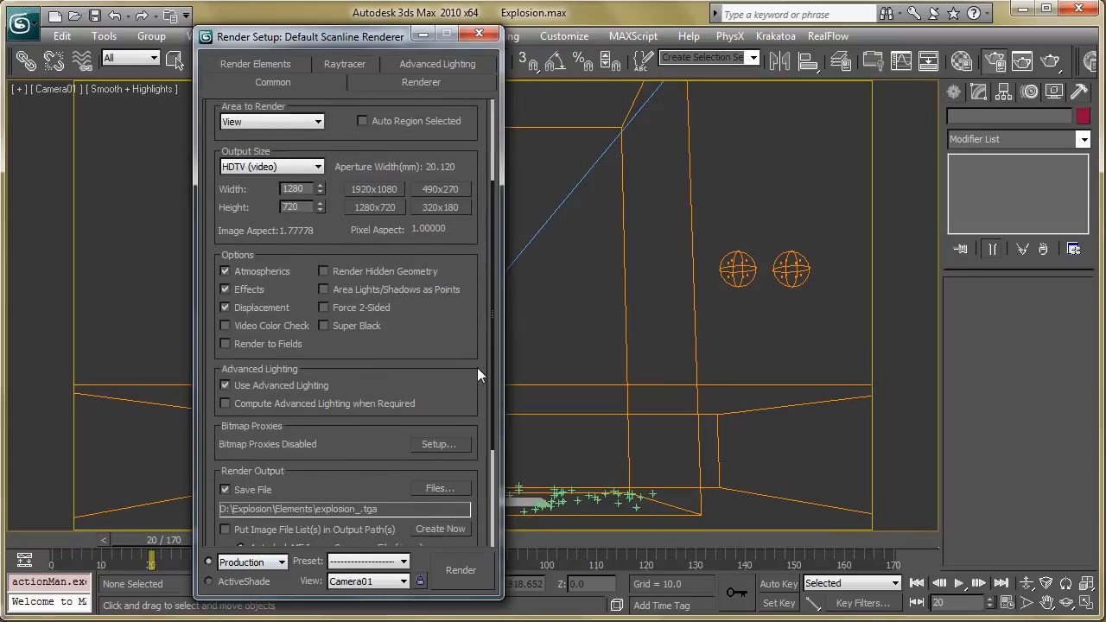
{"action": "scroll", "coordinate": [477, 380], "scroll_direction": "up", "scroll_amount": 4}
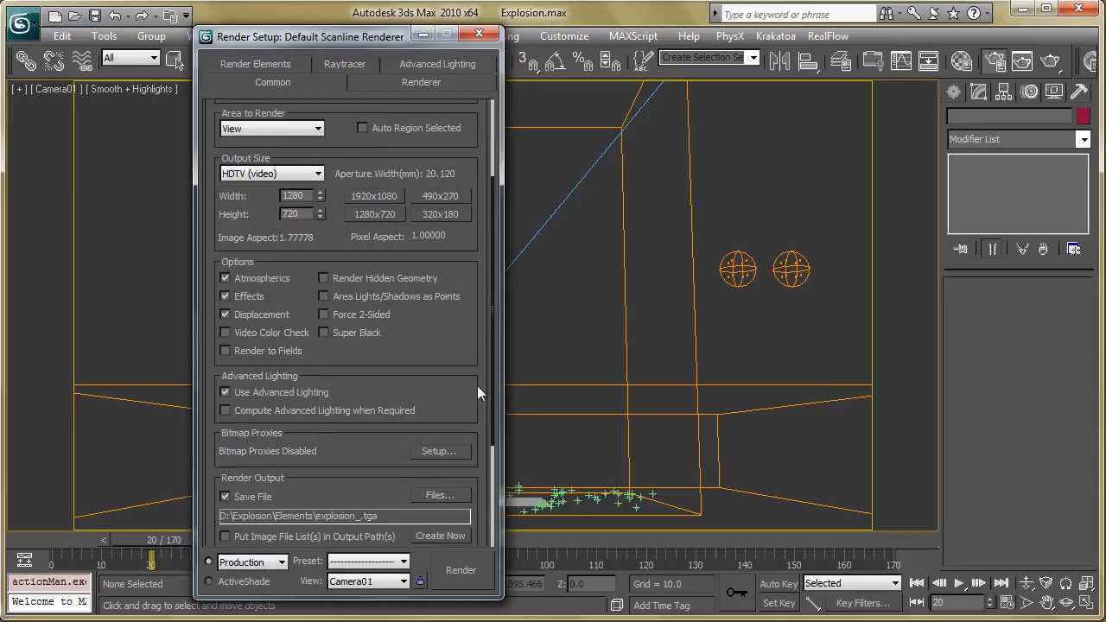
Review the FumeFX Fire and FumeFX Smoke render elements, check their entries among the available element types, and add none
{"action": "left_click", "coordinate": [276, 68]}
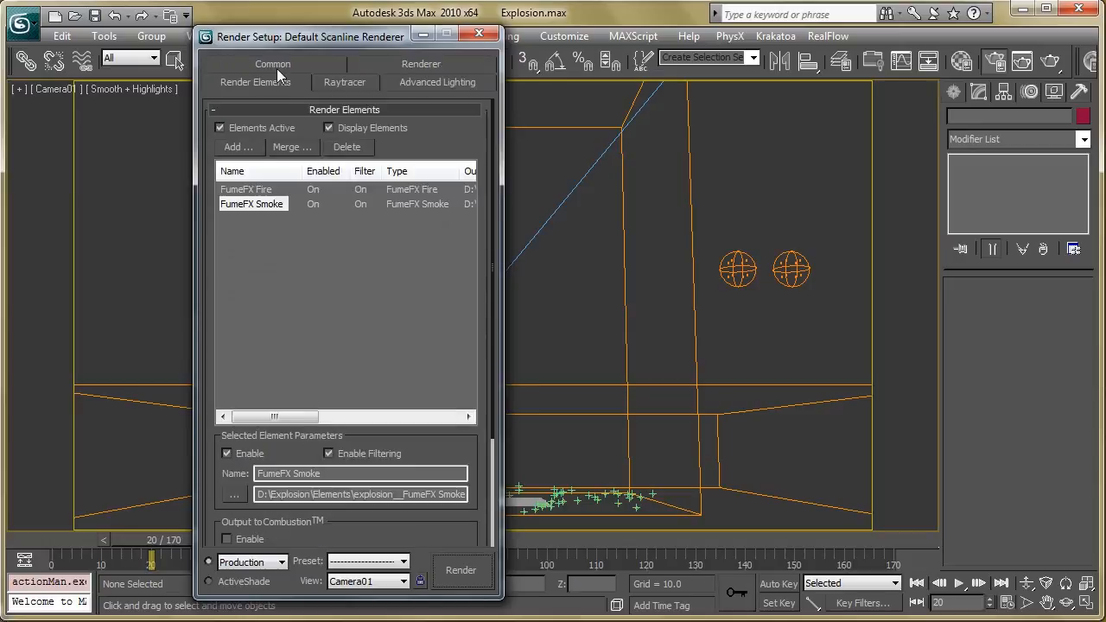
{"action": "left_click", "coordinate": [239, 147]}
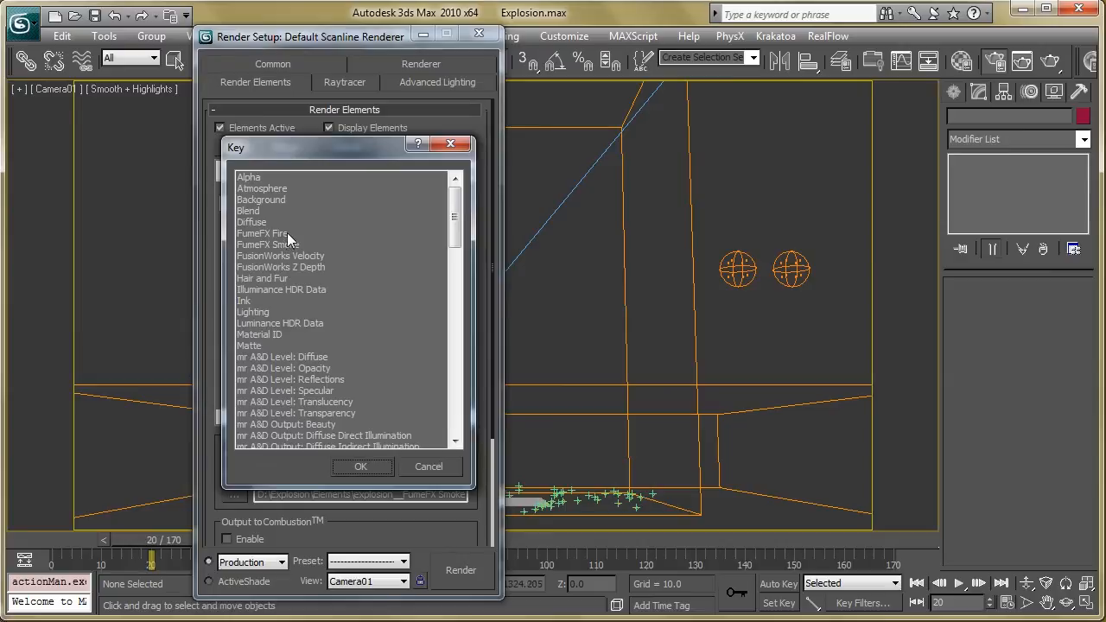
{"action": "left_click_drag", "start_coordinate": [287, 232], "coordinate": [291, 247]}
{"action": "left_click", "coordinate": [414, 467]}
Try to render the active time segment from Camera01
{"action": "left_click", "coordinate": [266, 65]}
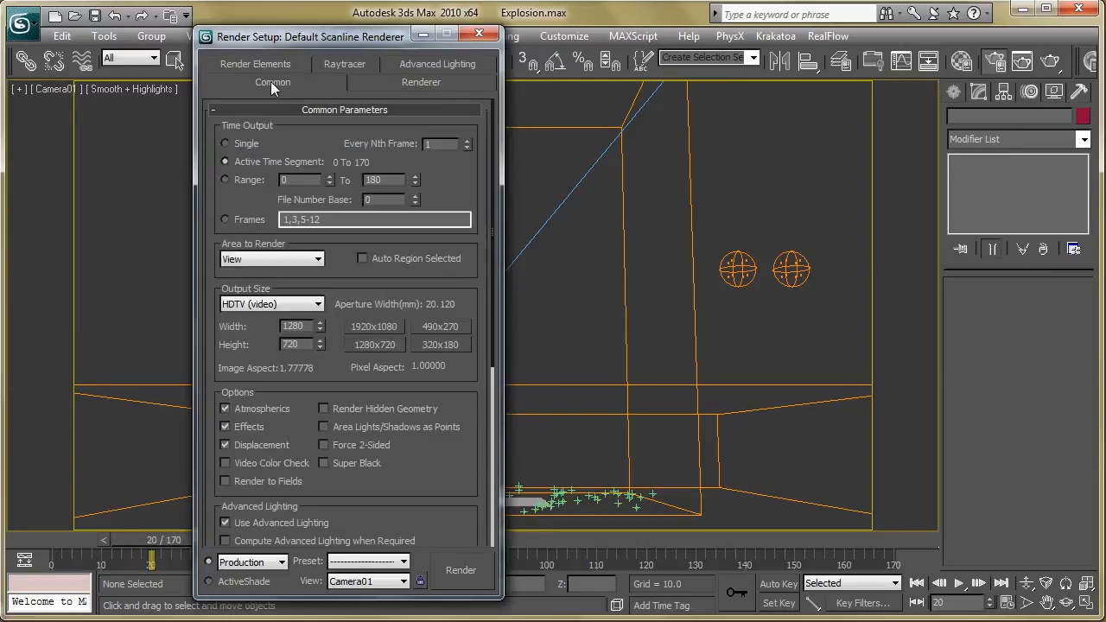
{"action": "left_click", "coordinate": [485, 580]}
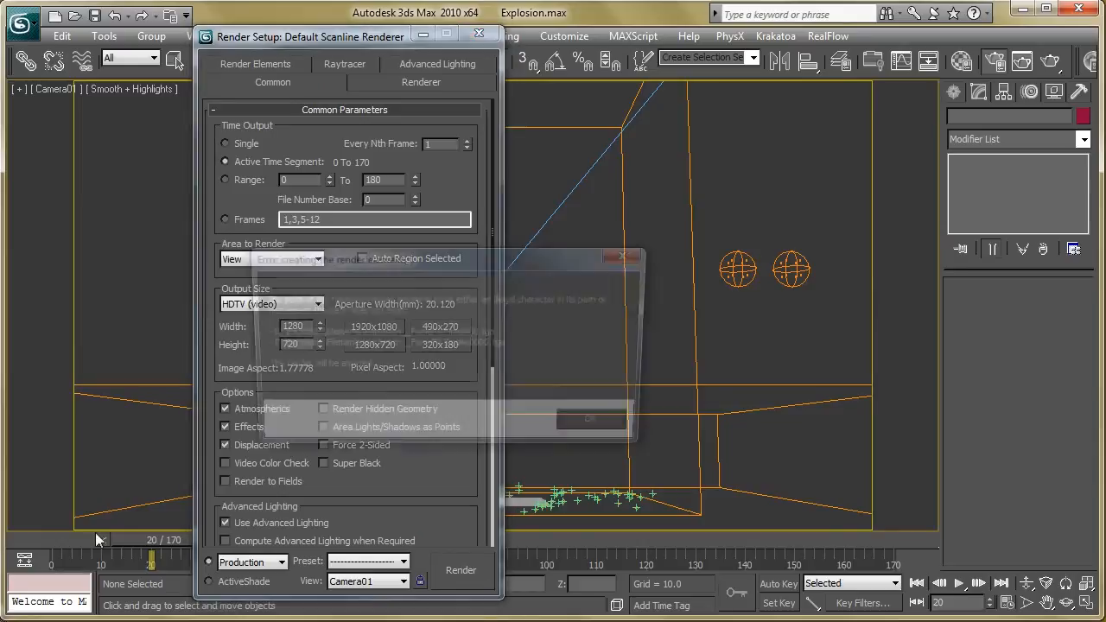
{"action": "left_click", "coordinate": [601, 427]}
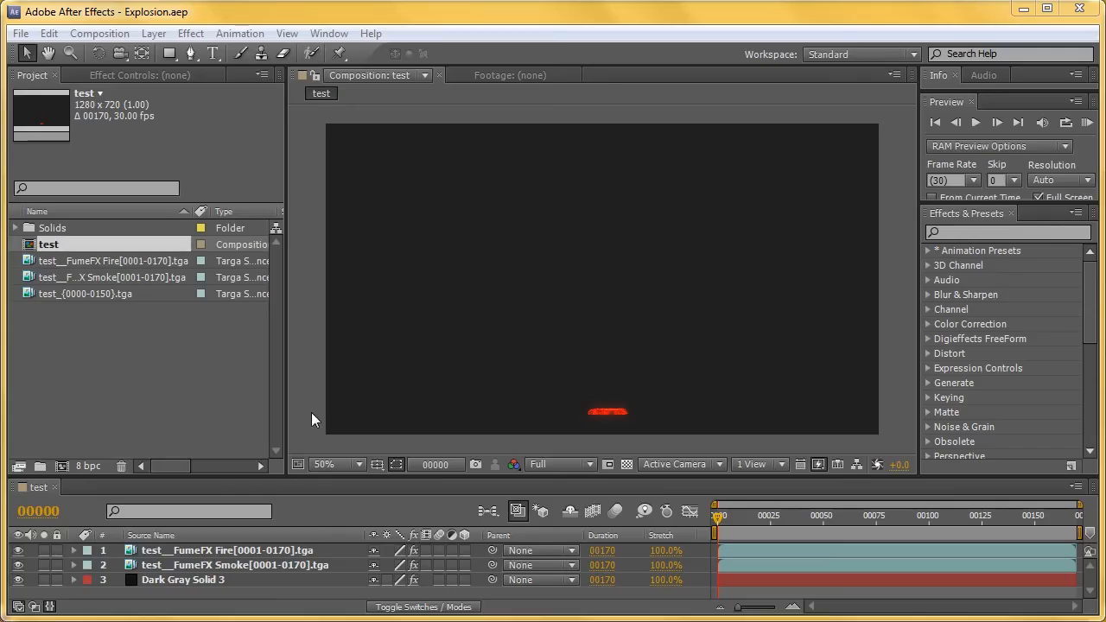
In After Effects, review the effects applied to the FumeFX Fire layer and those on the FumeFX Smoke layer
{"action": "left_click", "coordinate": [155, 360]}
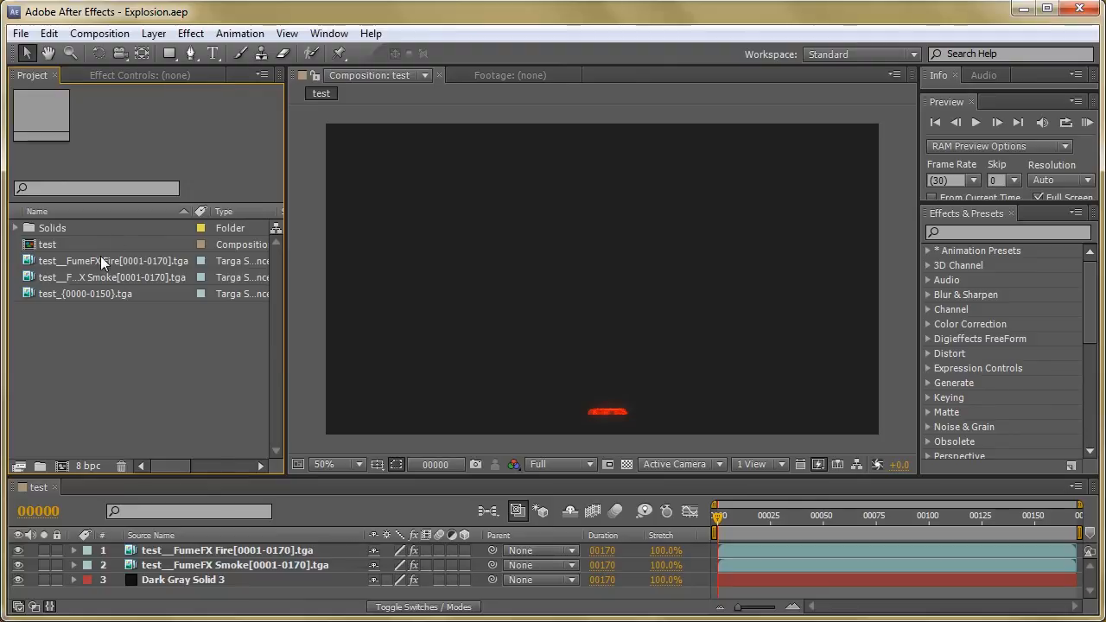
{"action": "left_click", "coordinate": [211, 553]}
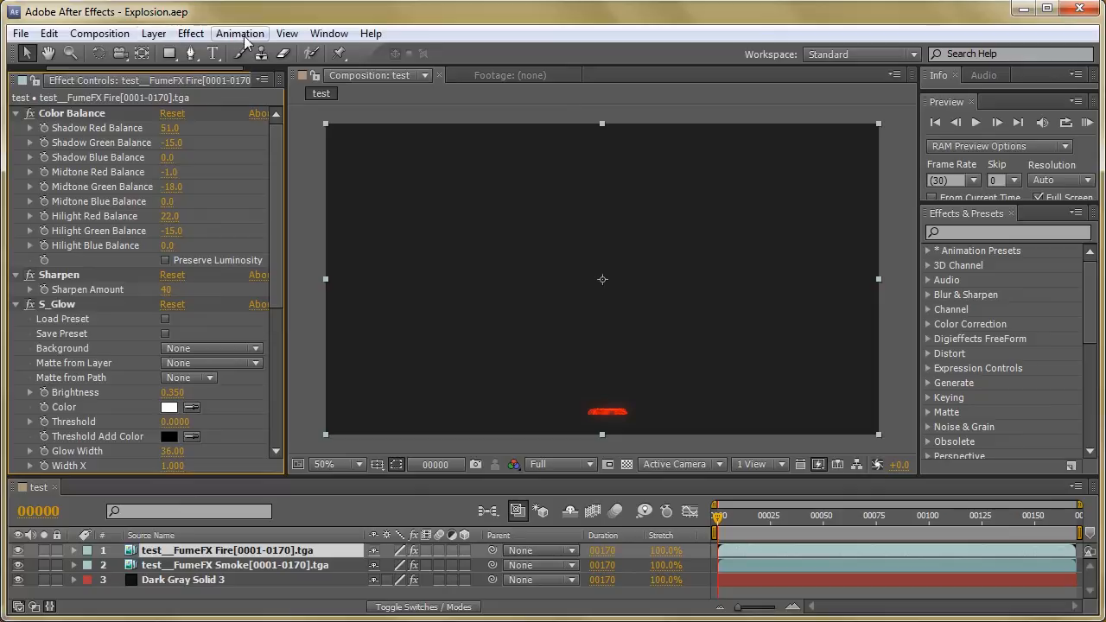
{"action": "left_click", "coordinate": [185, 36]}
{"action": "left_click", "coordinate": [189, 35]}
{"action": "scroll", "coordinate": [114, 329], "scroll_direction": "down", "scroll_amount": 3}
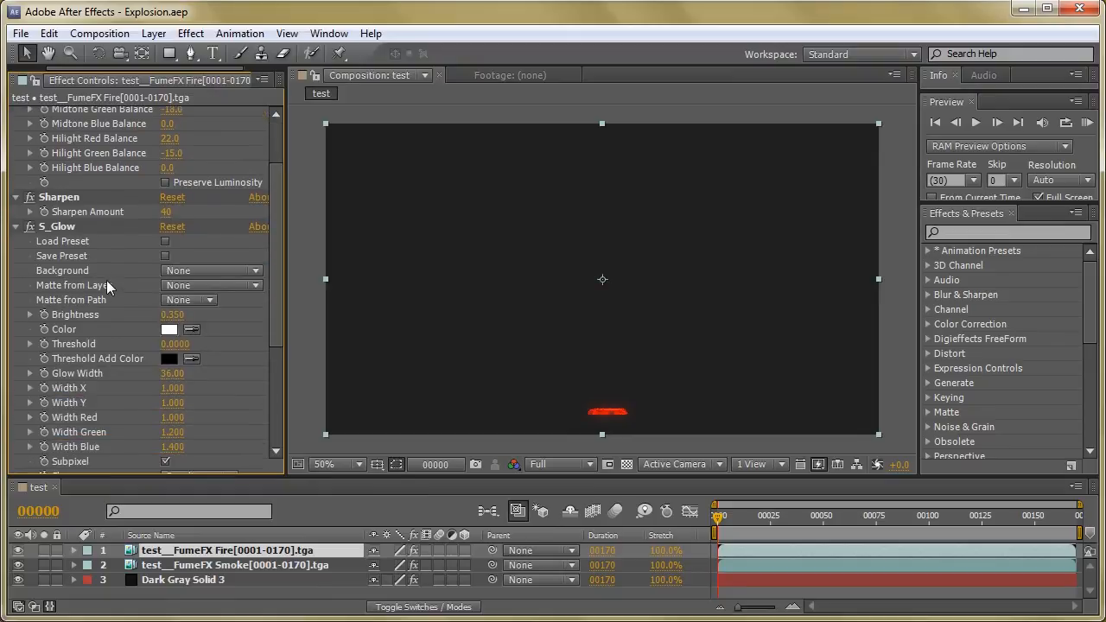
{"action": "scroll", "coordinate": [106, 280], "scroll_direction": "up", "scroll_amount": 3}
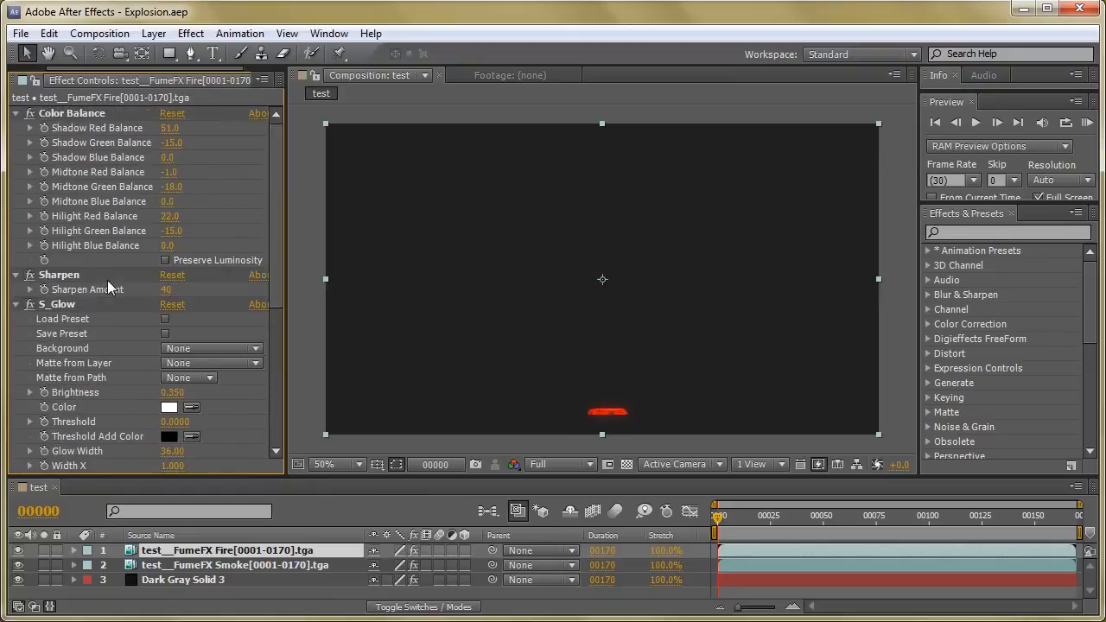
{"action": "left_click", "coordinate": [193, 566]}
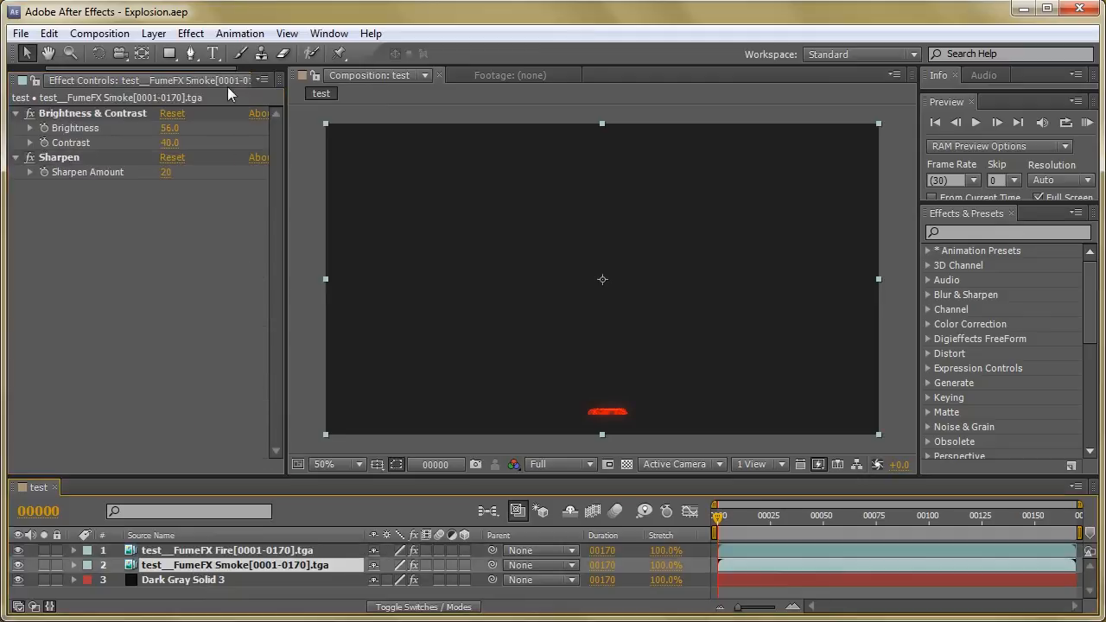